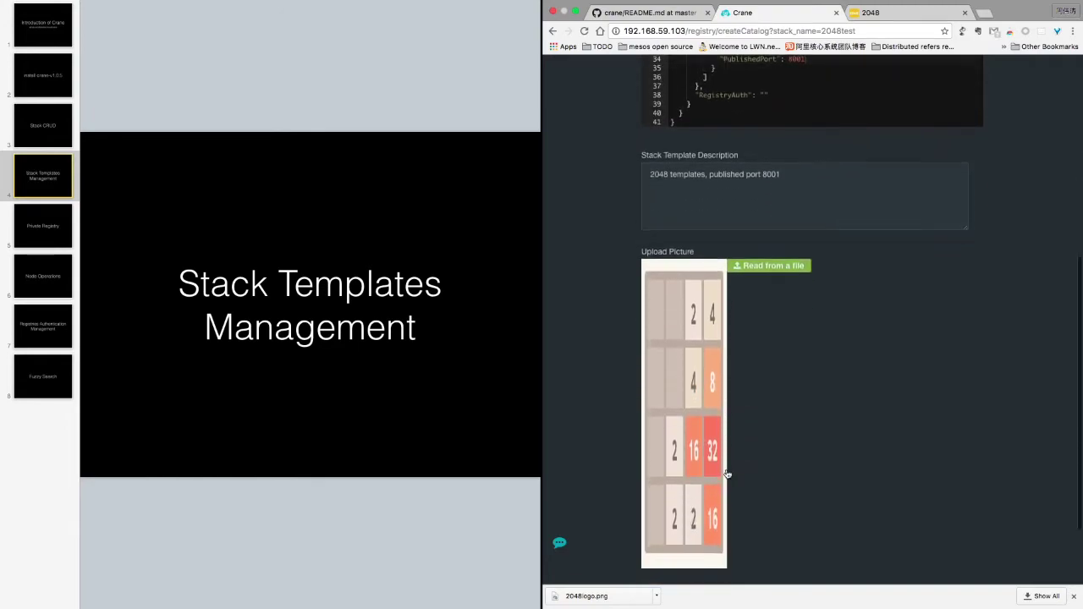
Save the 2048template8001 stack template with its 2048 picture and description
click(683, 545)
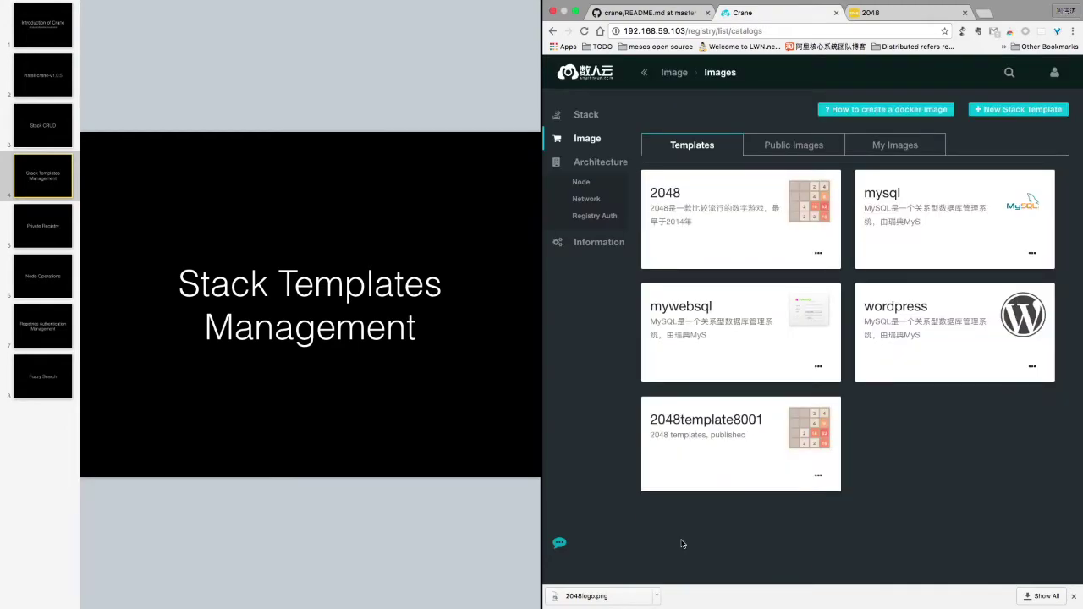
Start a stack deployment from the 2048template8001 template's actions menu
click(818, 476)
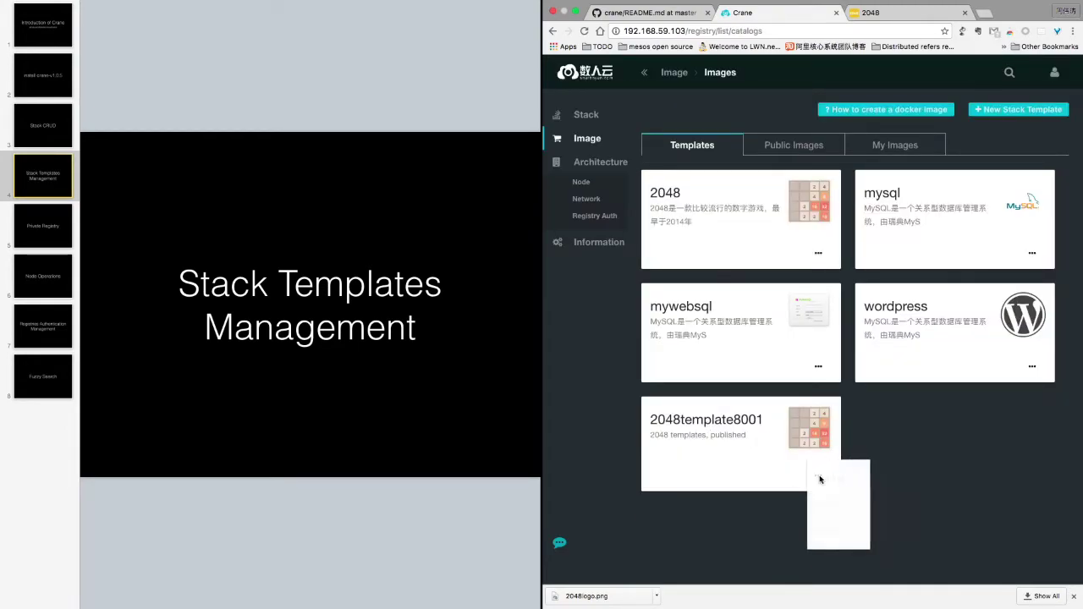
click(841, 505)
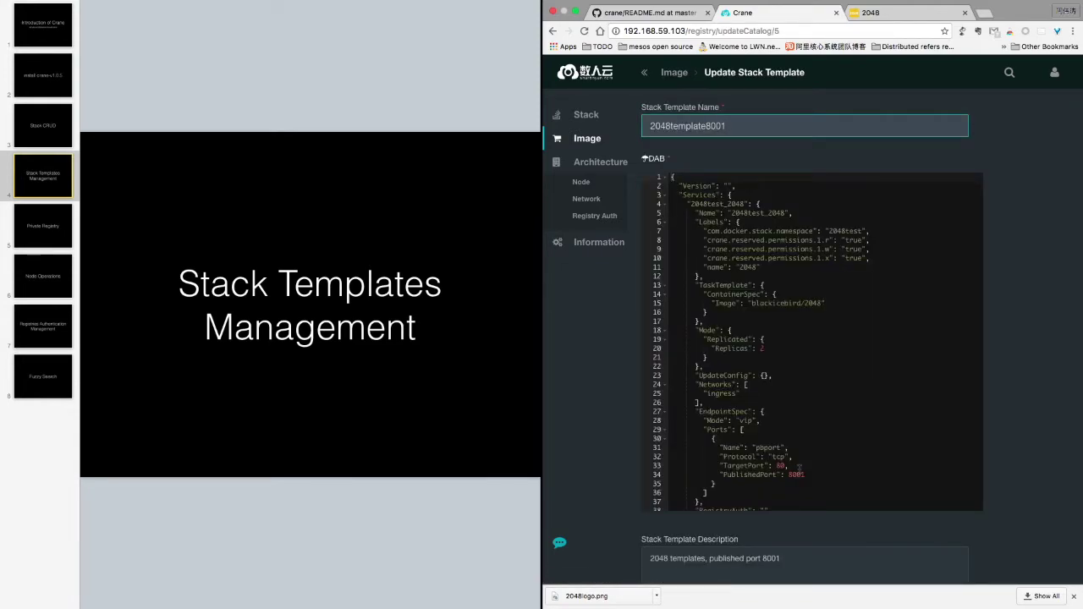
scroll(775, 423, left, 5)
click(820, 476)
click(830, 479)
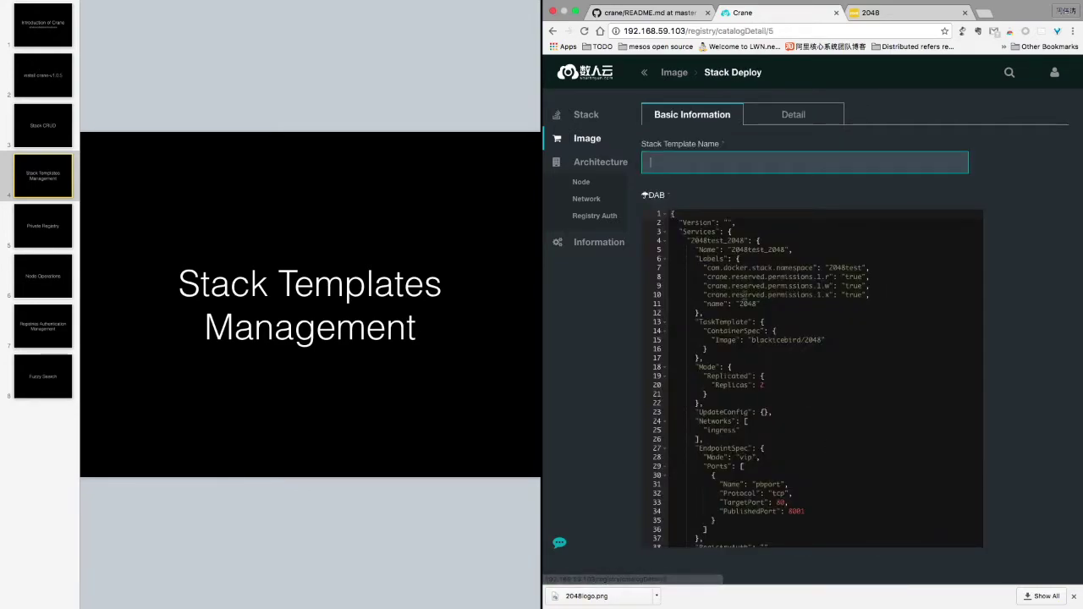
Name the stack 2048p8001, check PublishedPort 8001, and create it
text(20488001)
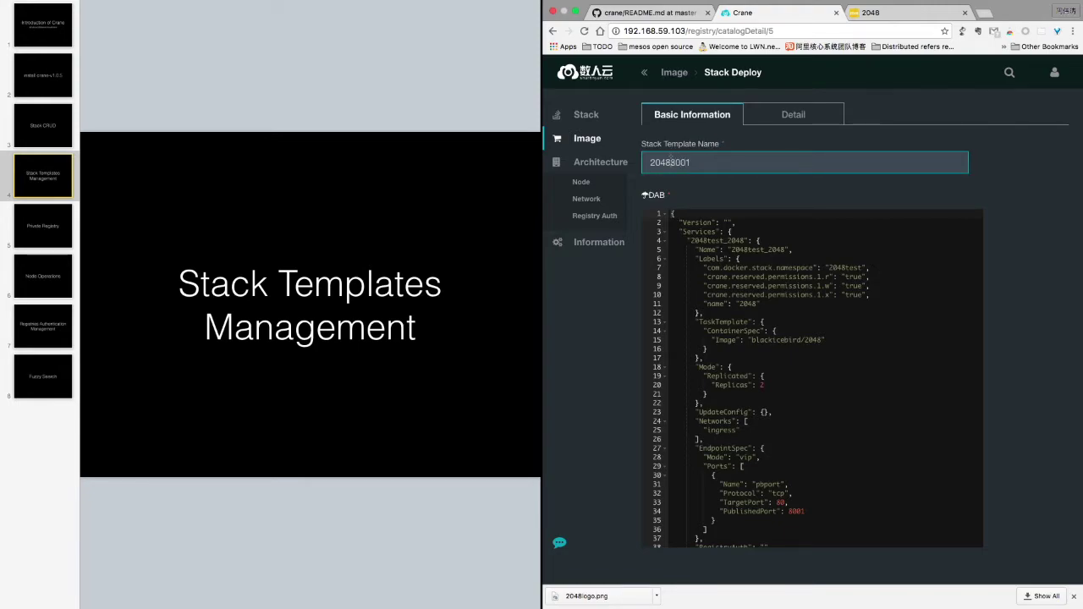
text(p)
scroll(769, 373, down, 3)
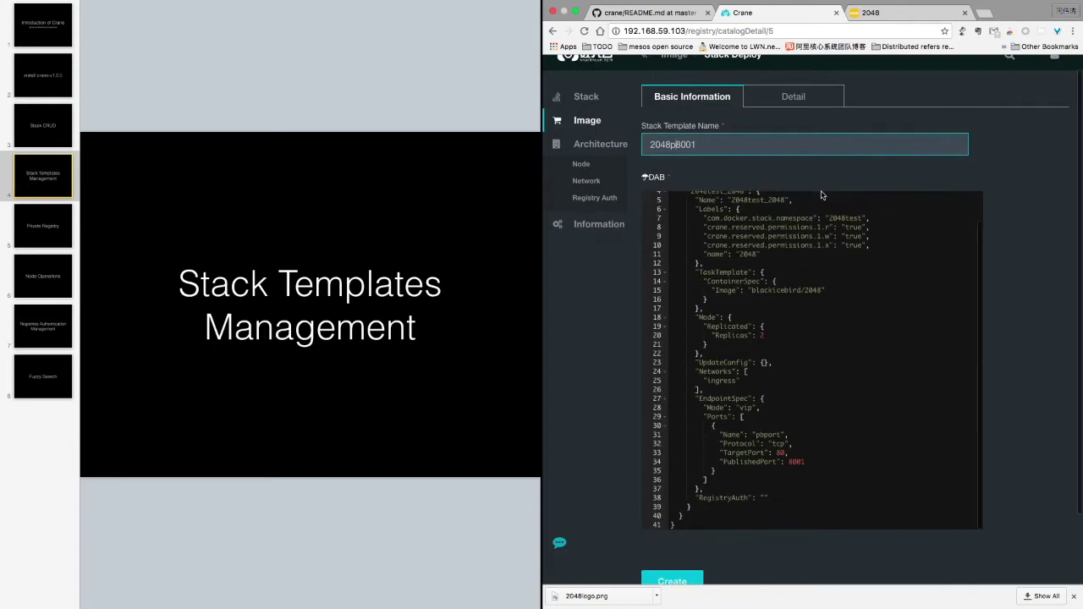
scroll(769, 373, down, 2)
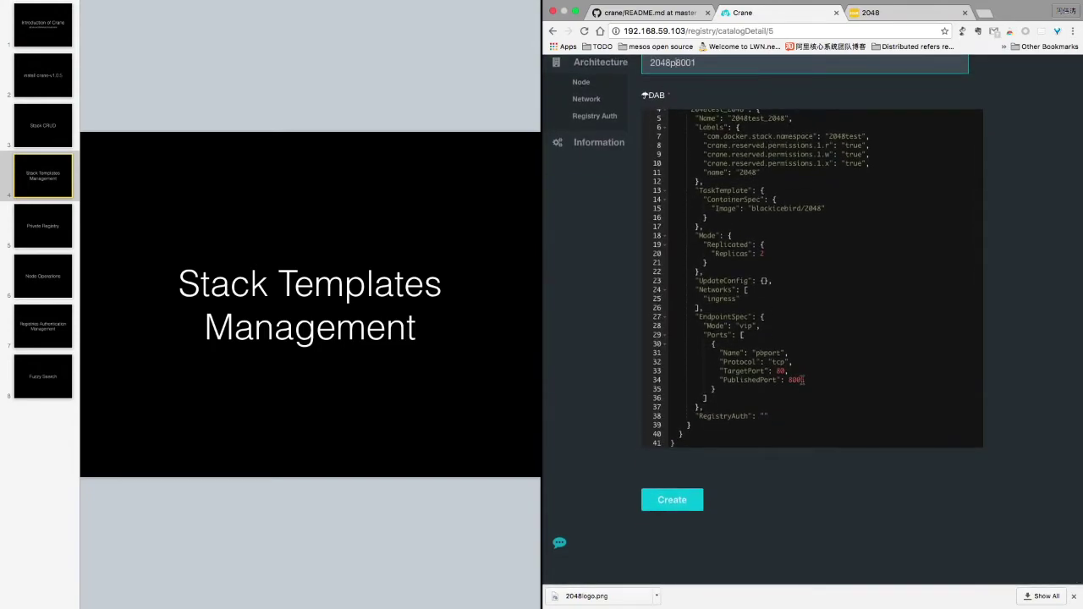
scroll(804, 381, up, 3)
click(802, 380)
double_click(795, 479)
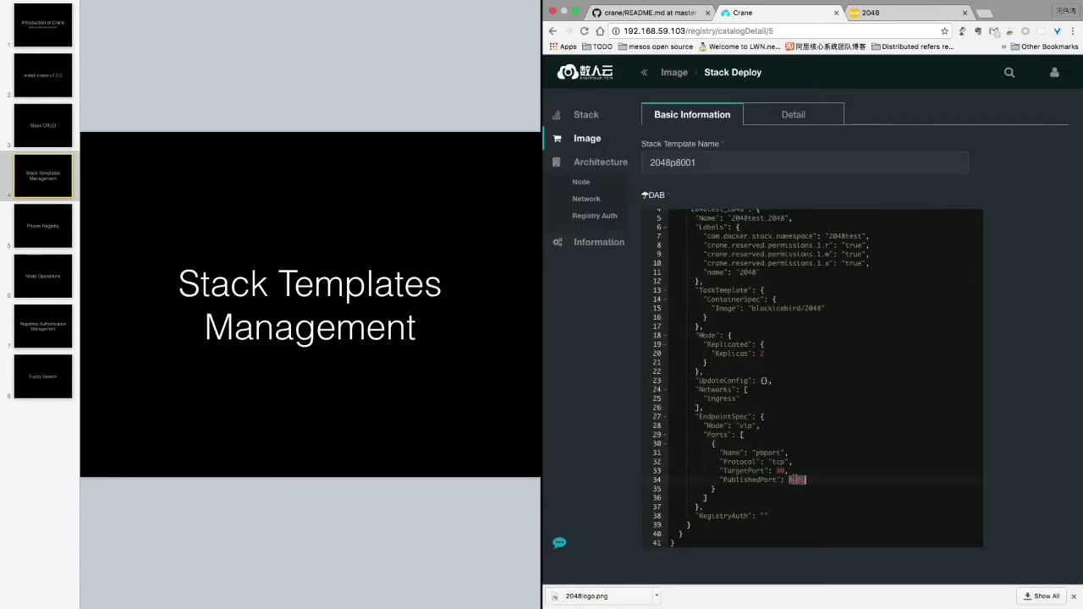
scroll(603, 473, down, 2)
click(670, 504)
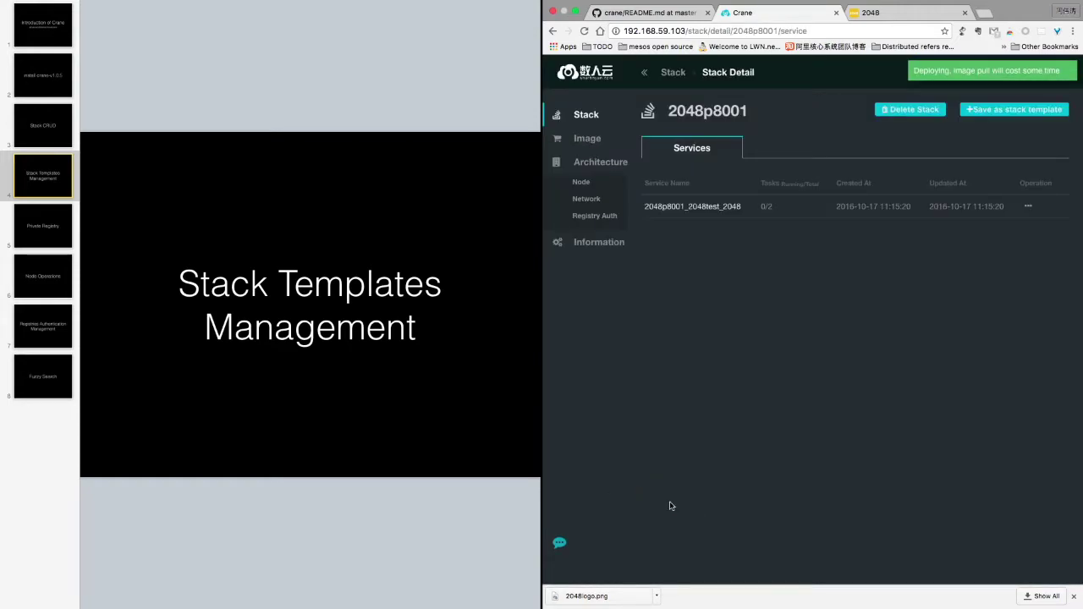
Reload the 2048p8001 Stack Detail page so 2048p8001_2048test_2048 shows 2/2 tasks
click(761, 209)
double_click(761, 208)
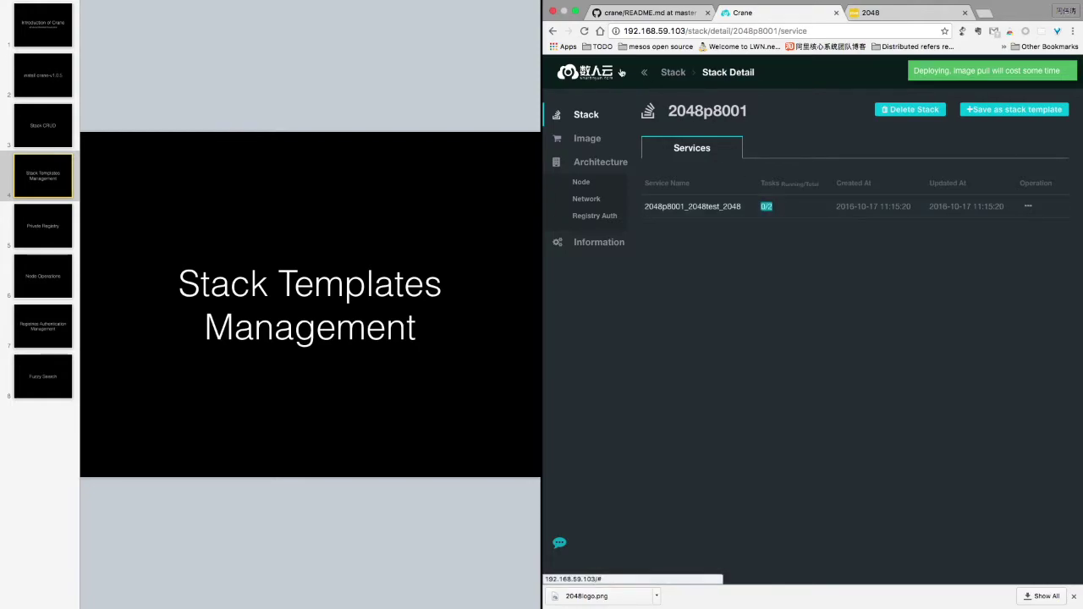
click(584, 32)
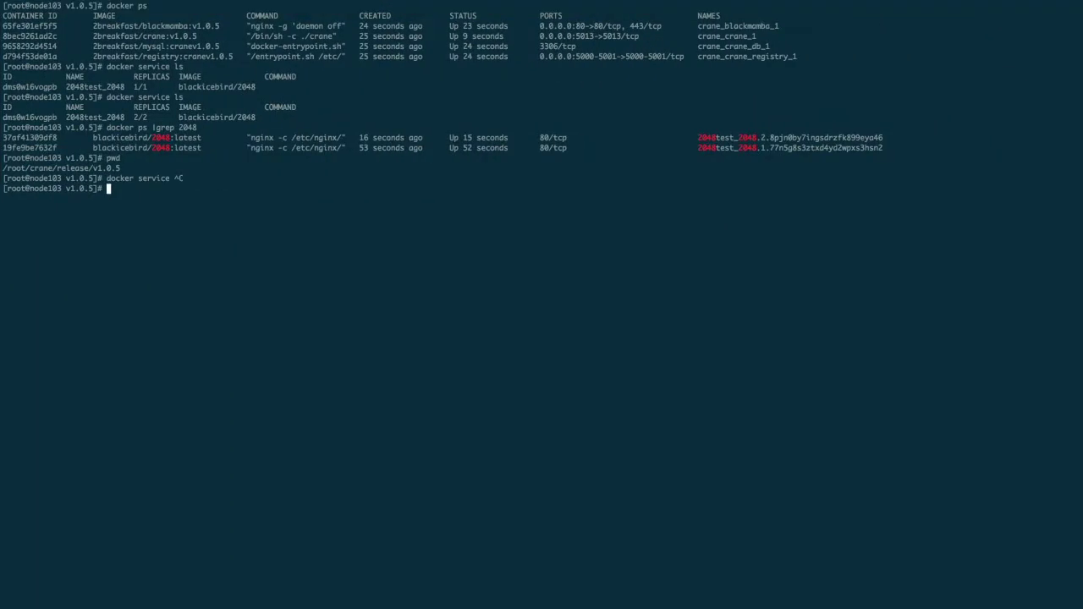
Clear the terminal, then run docker service ls and docker ps |grep 2048p8001
text(clear)
key(Return)
text(docker service ls)
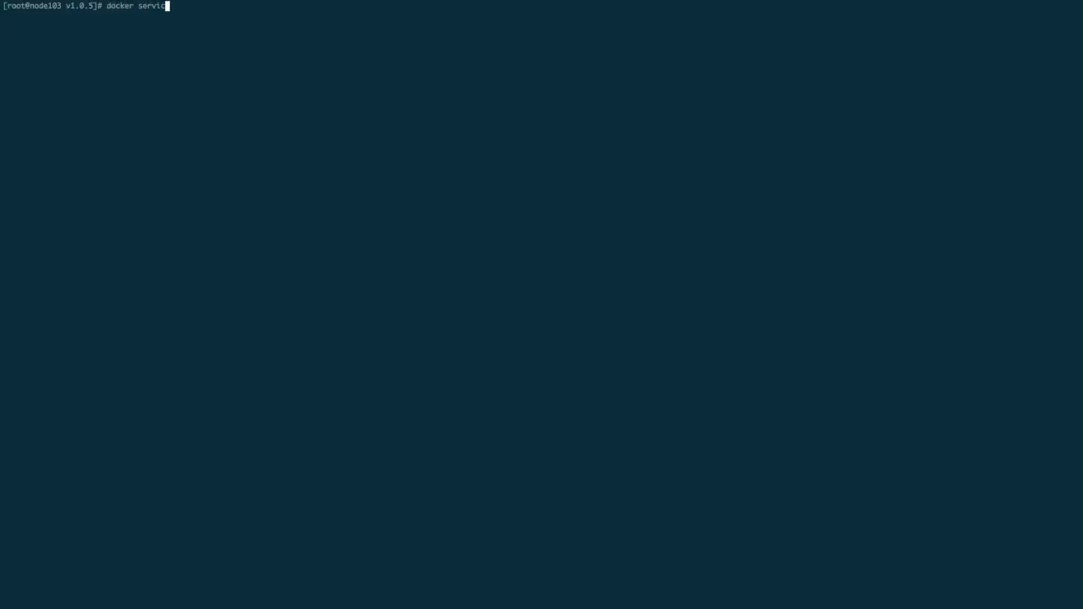
key(Return)
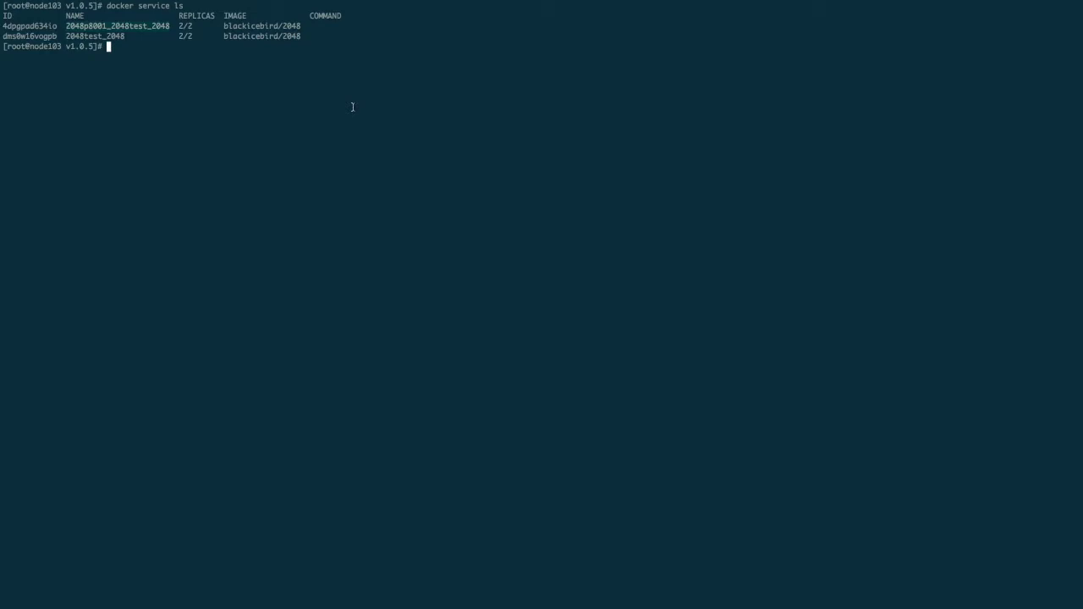
text(docker ps |grep)
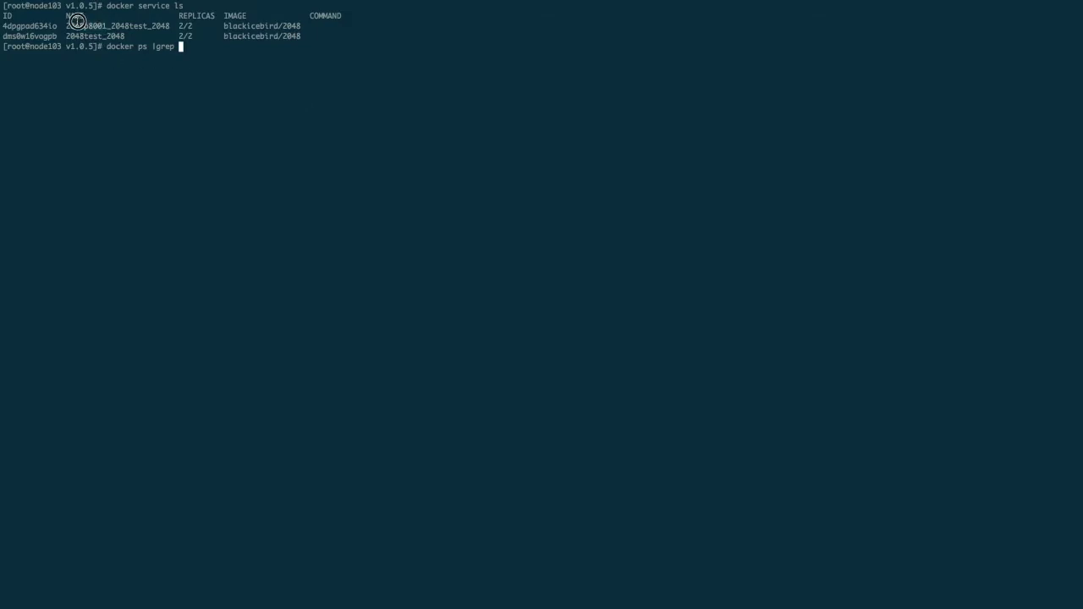
text(2048p8001)
key(Return)
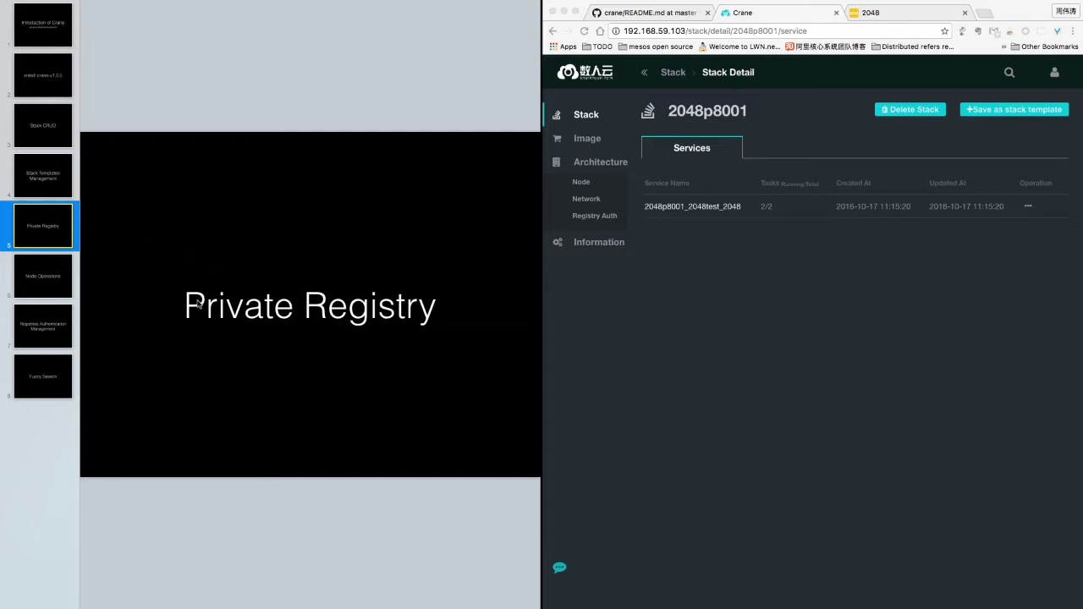
Open the 'How to create a docker image' guide and select its login, push and insecure-registry lines
click(578, 144)
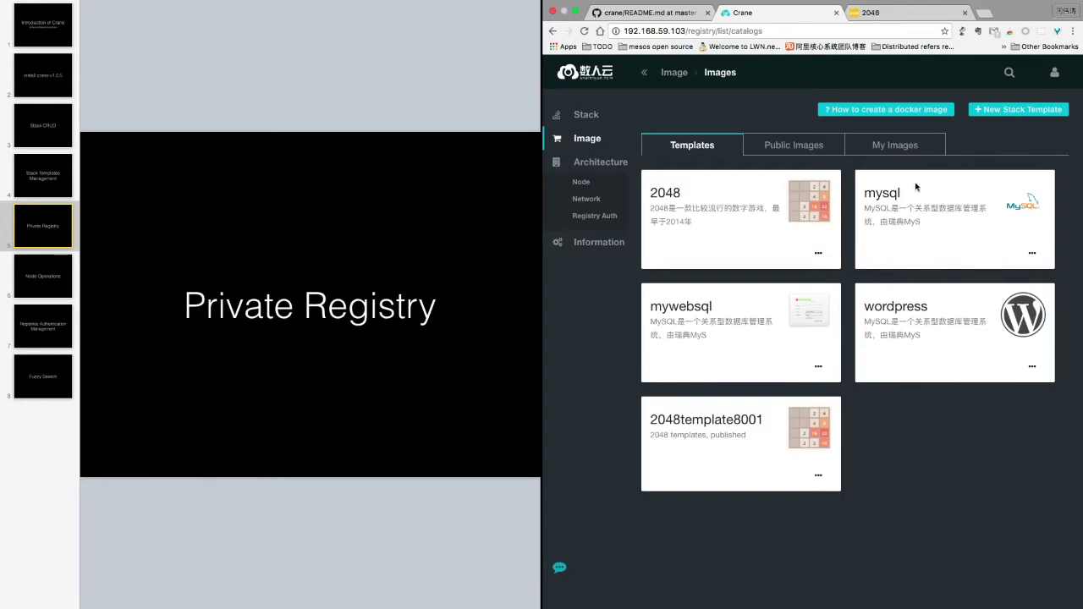
click(801, 153)
click(887, 145)
click(863, 110)
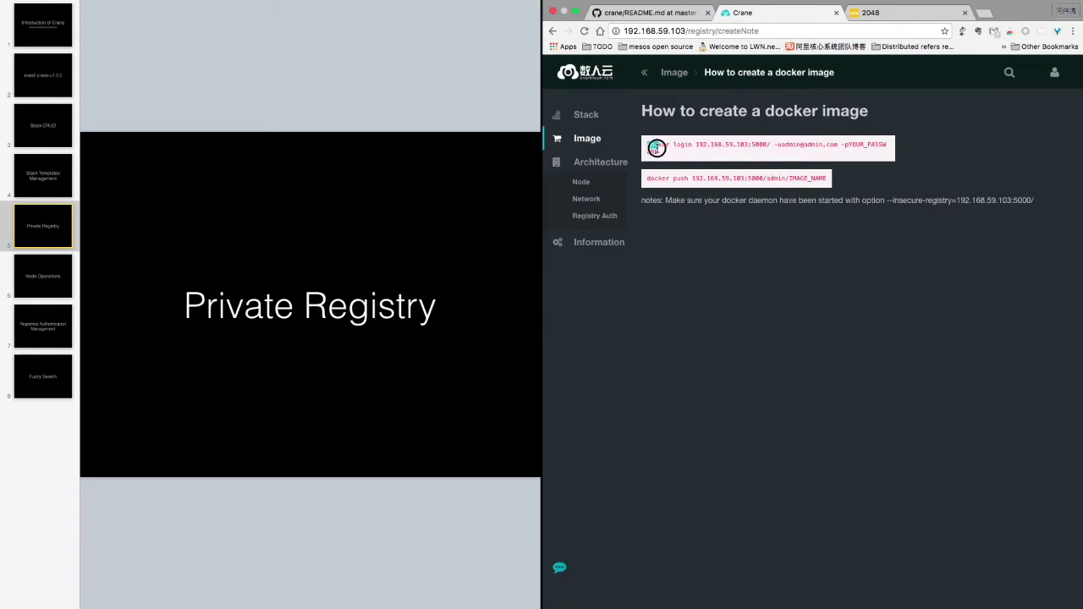
triple_click(656, 148)
key(super+c)
drag(647, 177, 833, 178)
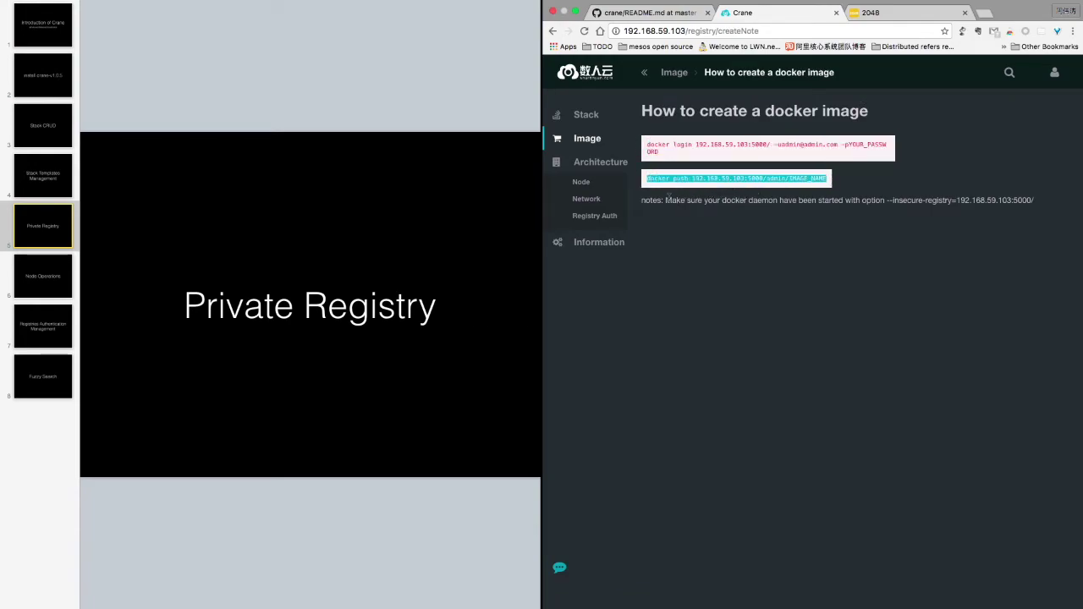
triple_click(1027, 203)
key(super+Tab)
Print /usr/lib/systemd/system/docker.service and highlight its insecure-registry ExecStart setting
text(cat /usr/lib)
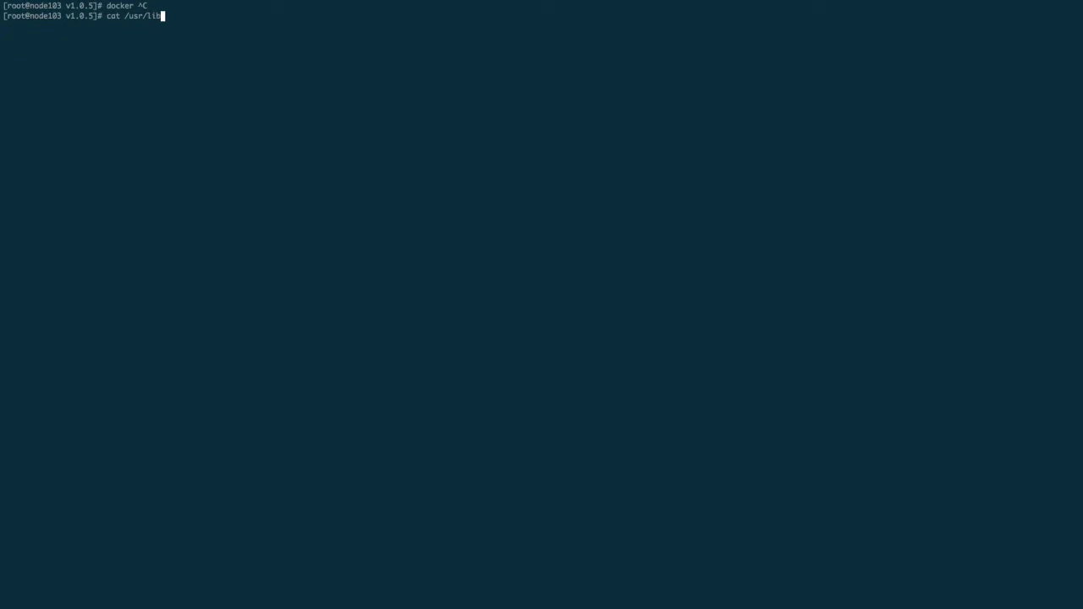
text(/systemd/system/do)
key(Tab)
key(Return)
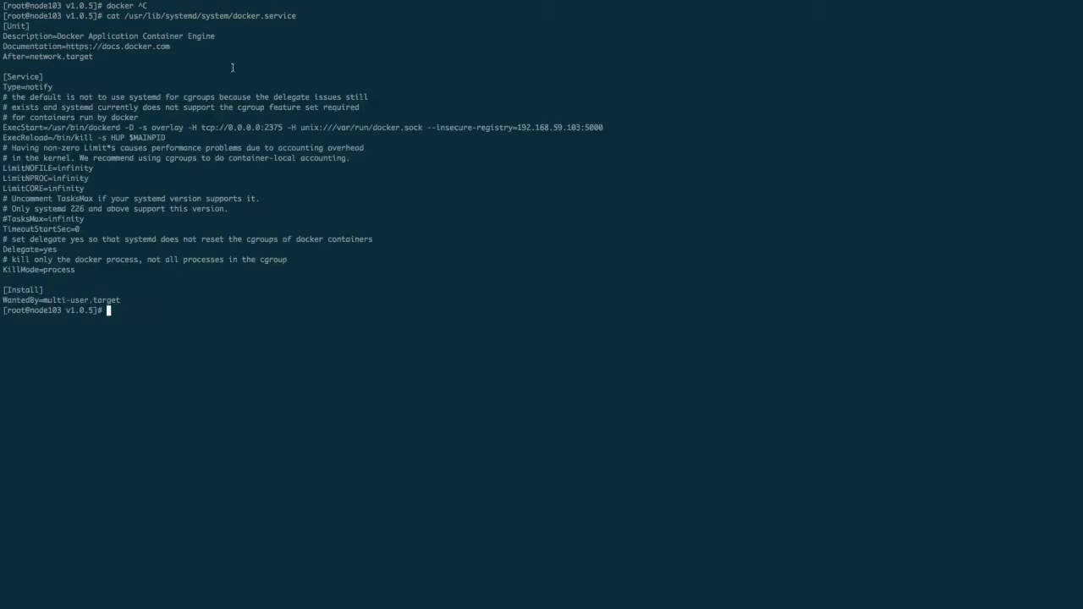
drag(424, 127, 597, 129)
Log in to the private registry with docker login and the account password
key(super+v)
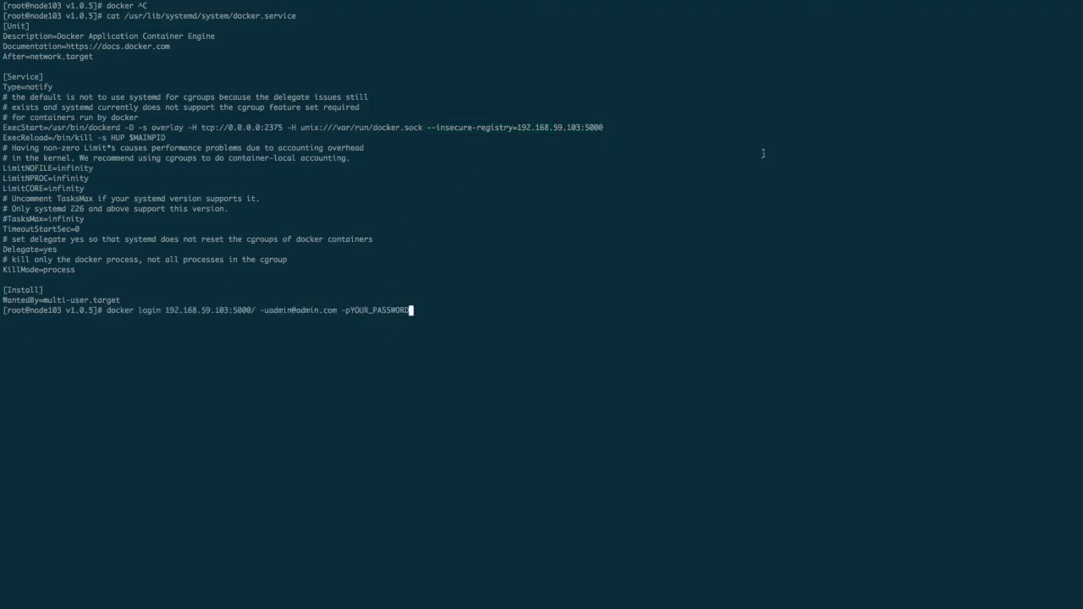
key(ctrl+w)
text(-padminadmi)
text(n)
key(Return)
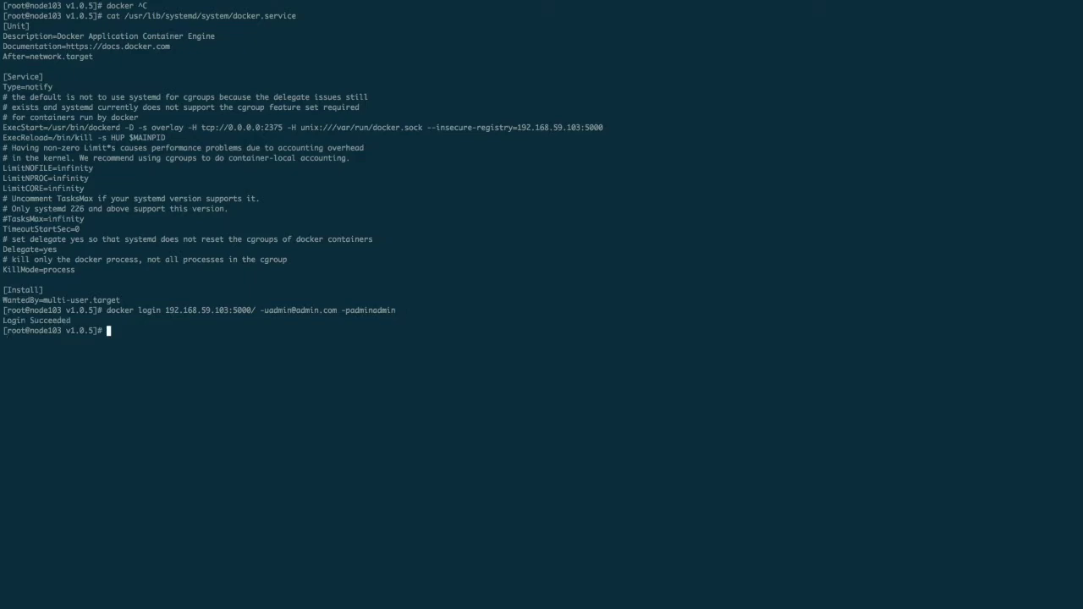
List local images and tag blackicebird/2048 as 192.168.59.103:5000/admin/2048
text(docker images)
key(Return)
text(docker tag)
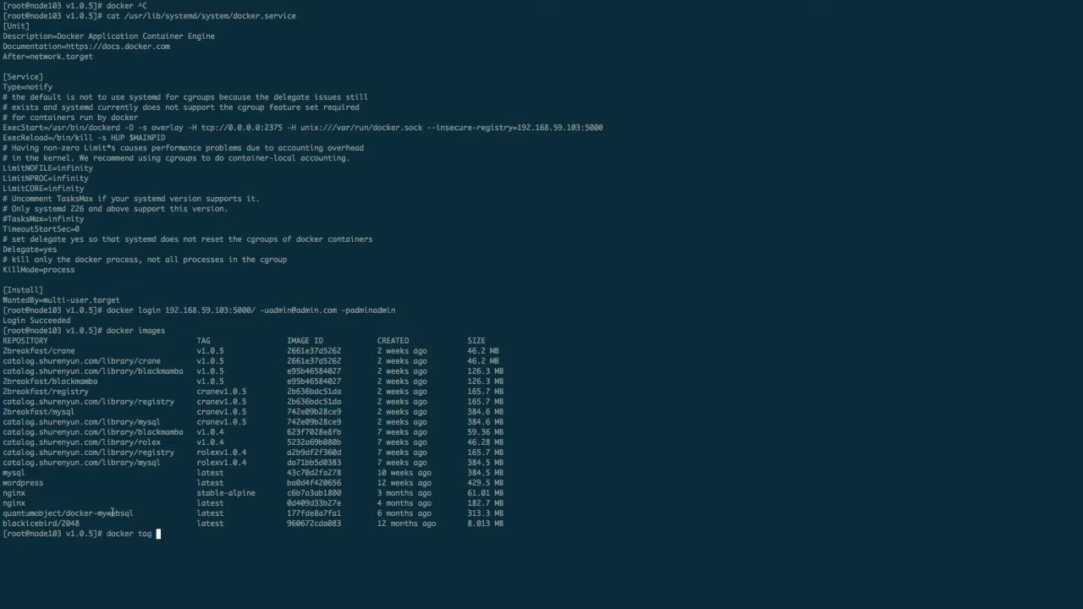
text(blackicebird/2048)
text(192.168.59.103)
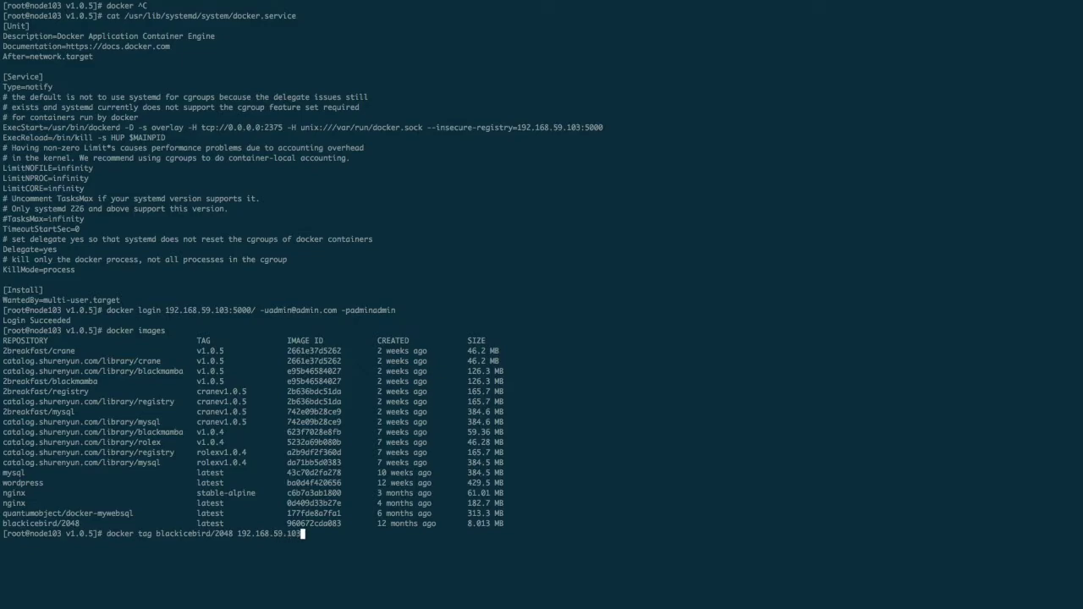
text(:5000/admin/2048)
key(Return)
Push the tagged image and confirm admin/2048 latest appears in Crane's My Images
text(docker push !$)
key(Return)
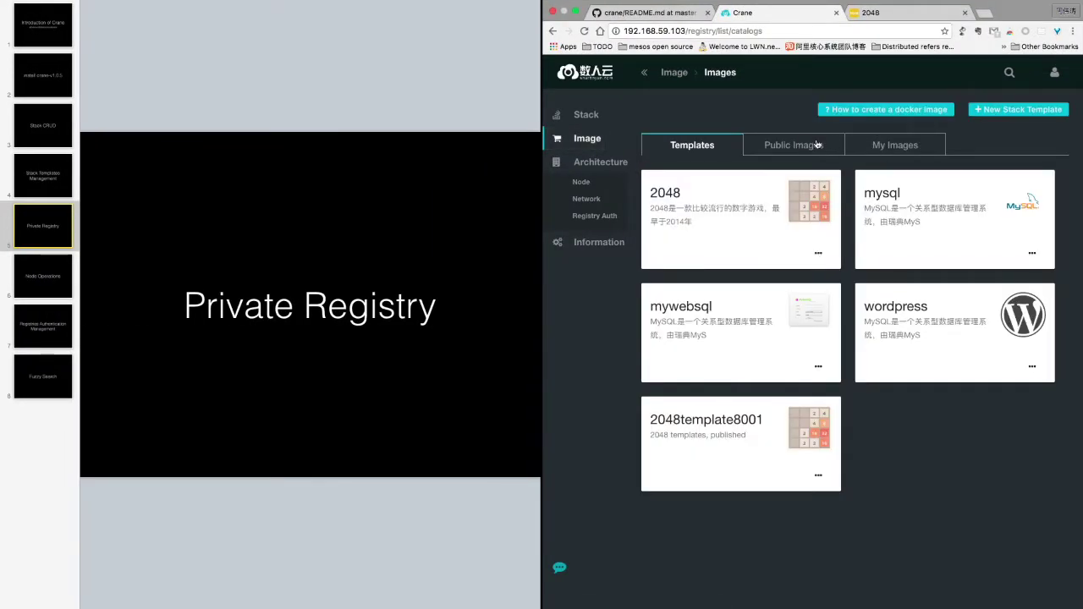
click(863, 143)
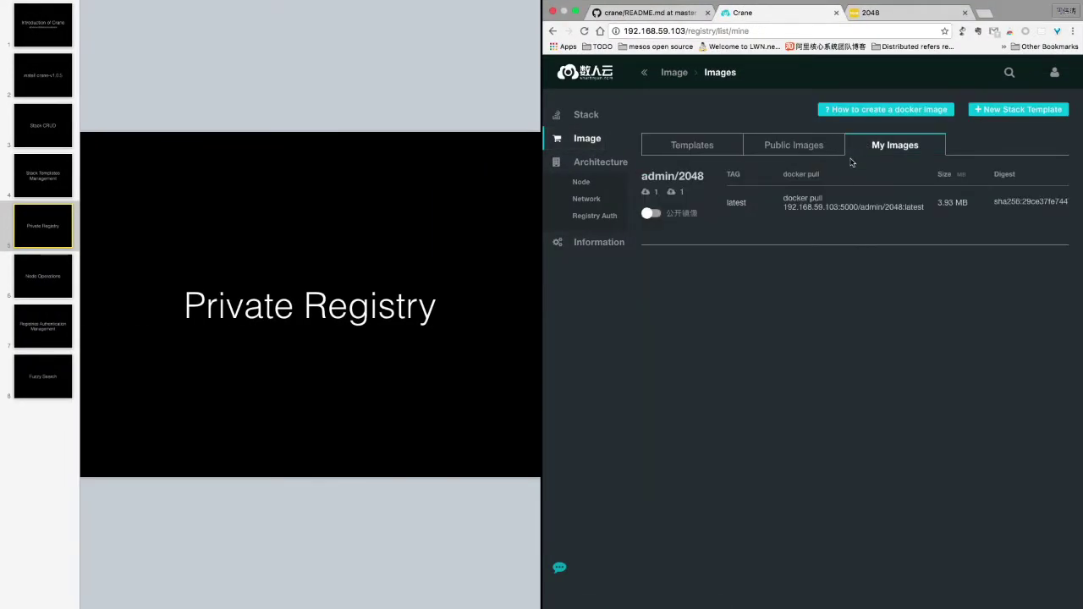
double_click(865, 206)
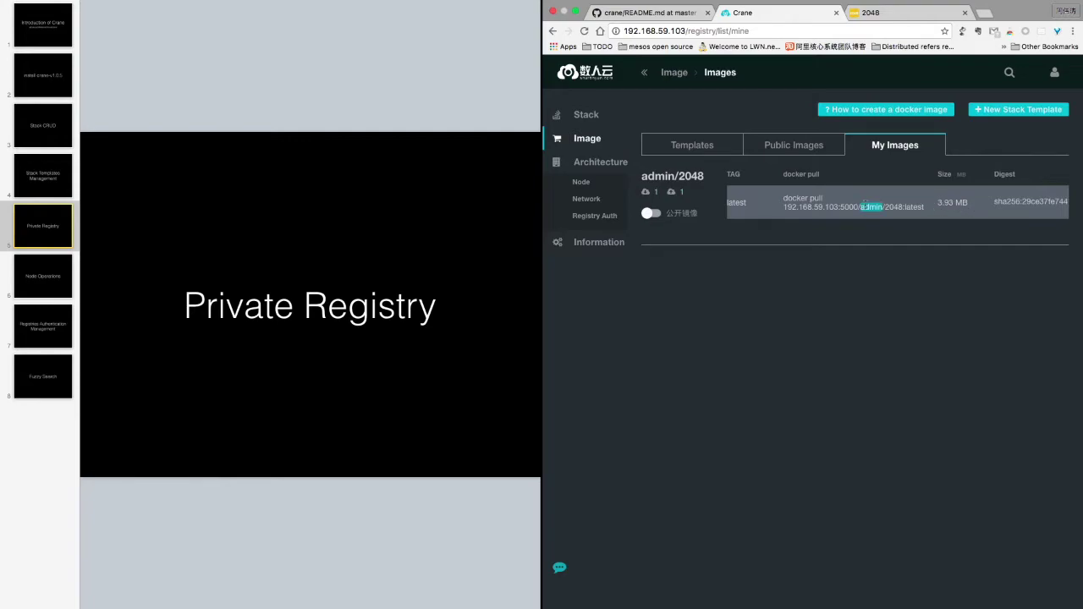
click(865, 204)
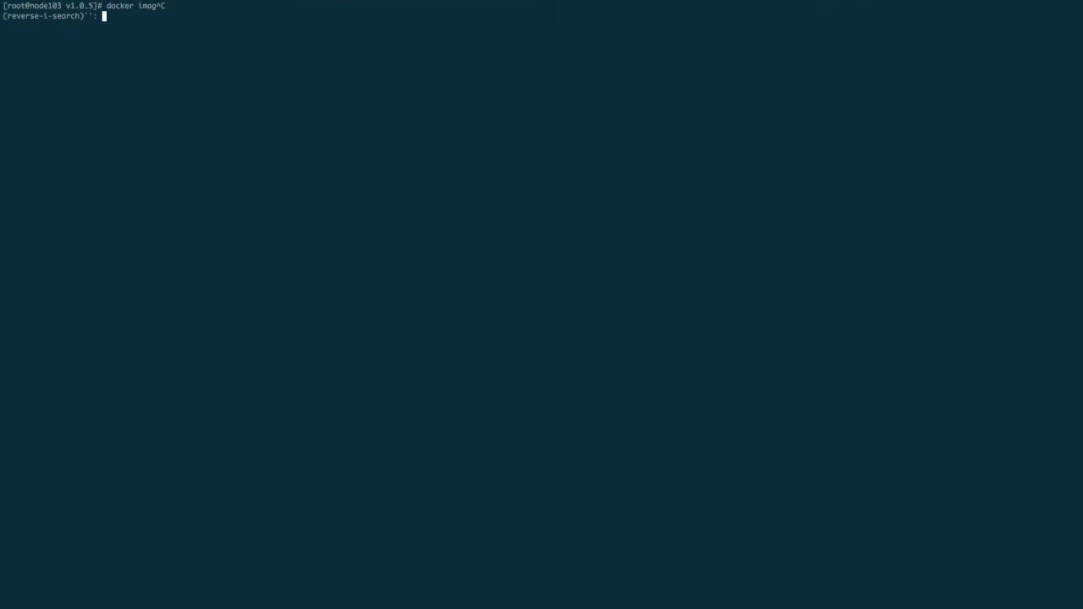
Tag the image as 192.168.59.103:5000/admin/2048:test and push it
text(tag)
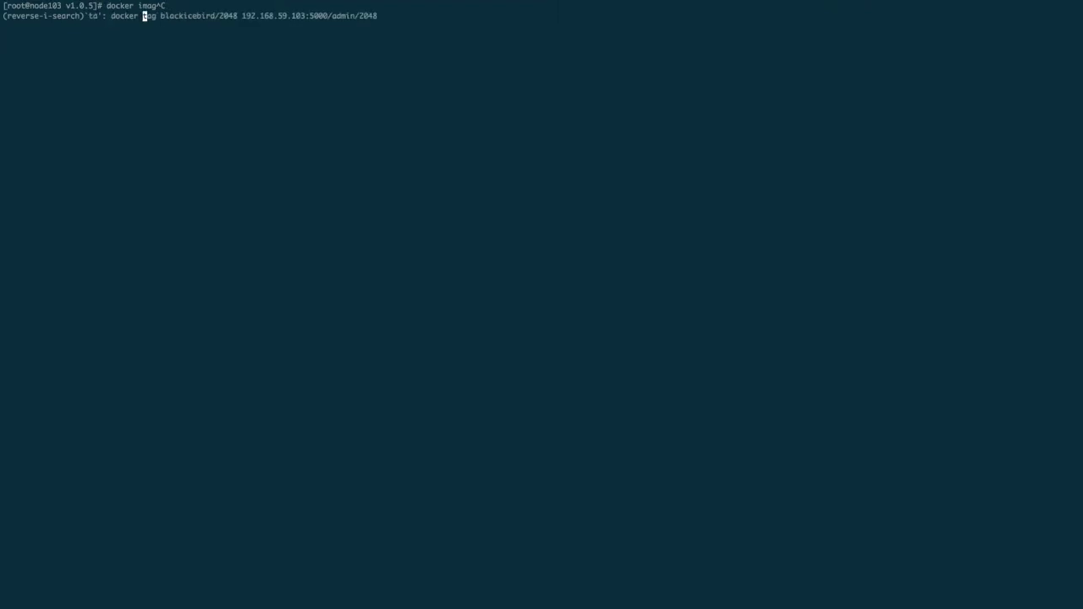
key(Escape)
click(154, 16)
click(375, 16)
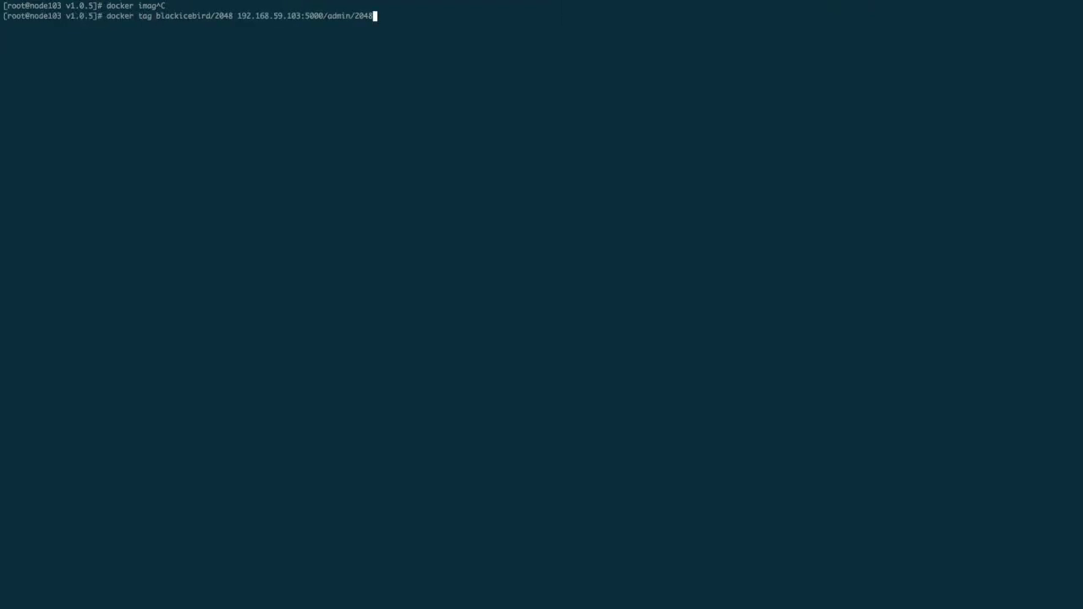
text(:test)
key(Return)
text(docker push !$)
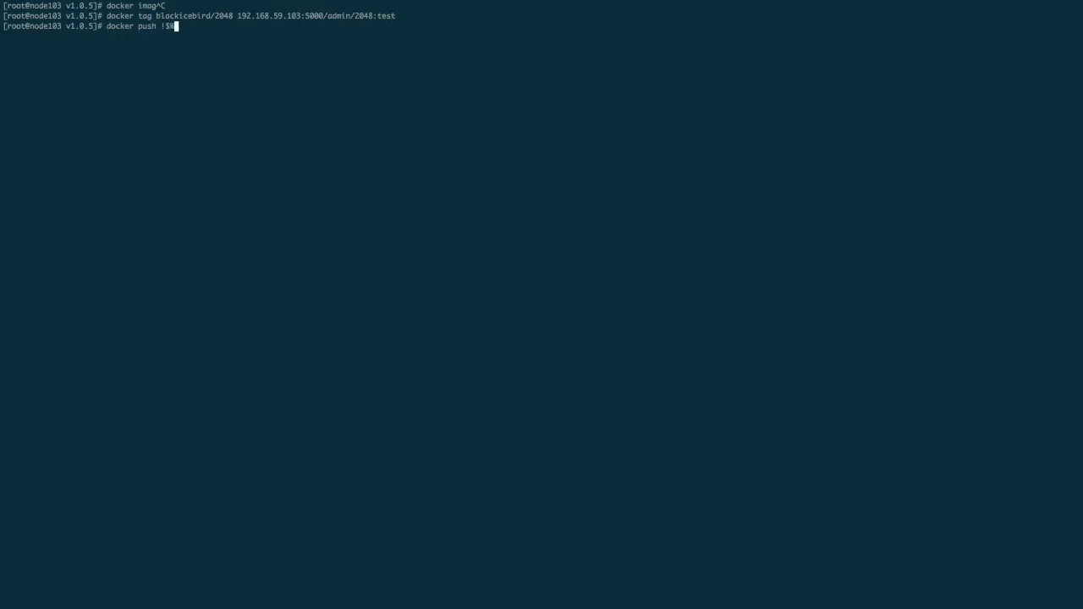
key(Return)
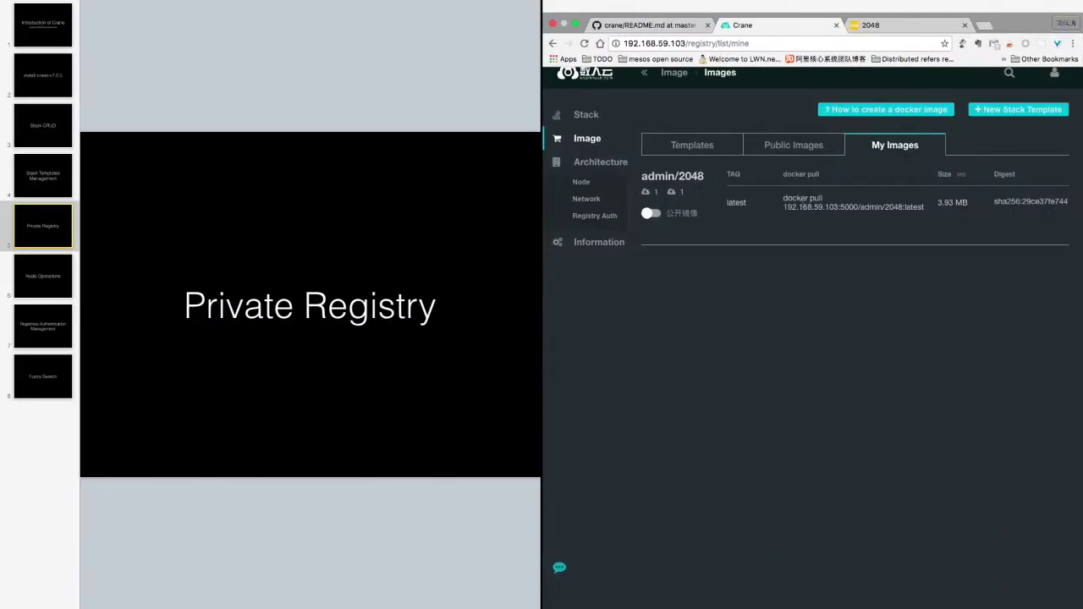
Refresh My Images and turn on the public image toggle for admin/2048
key(super+r)
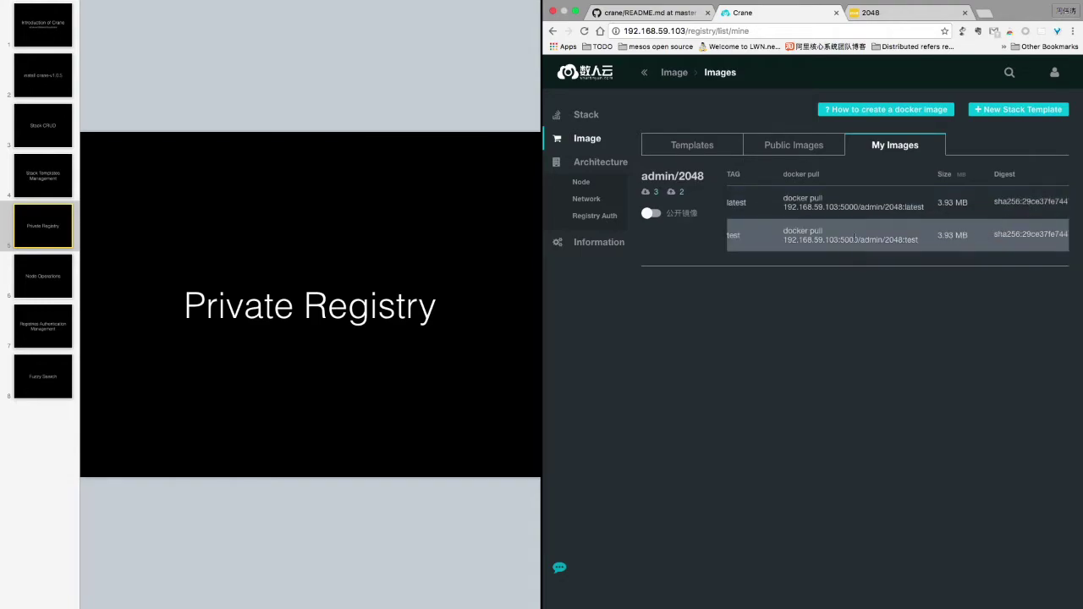
click(650, 212)
click(796, 148)
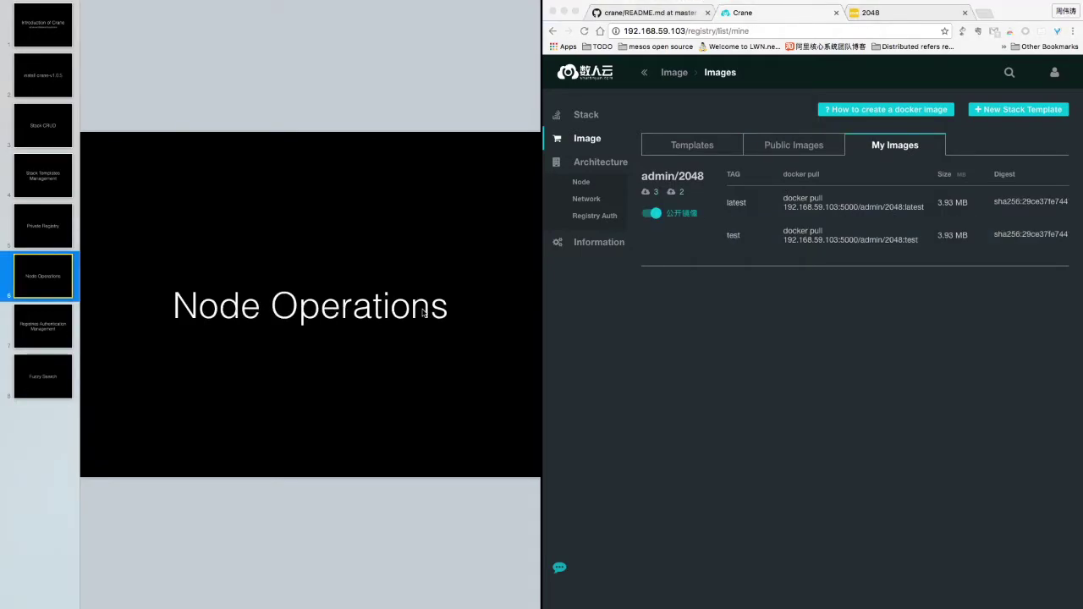
Copy the Add Node node-init.sh curl command and switch to the node104 terminal session
click(584, 185)
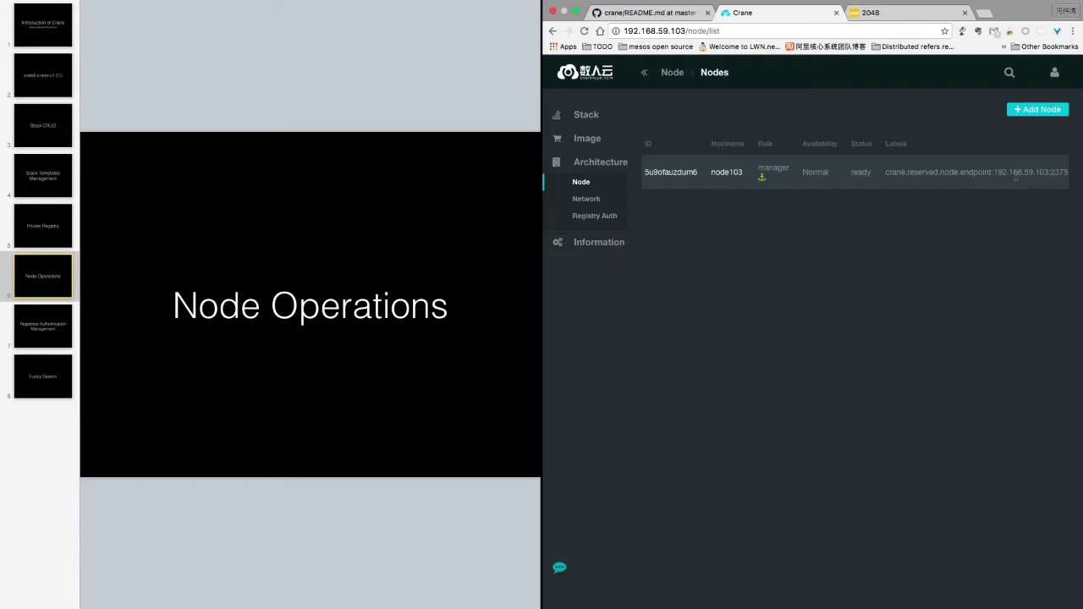
click(1046, 112)
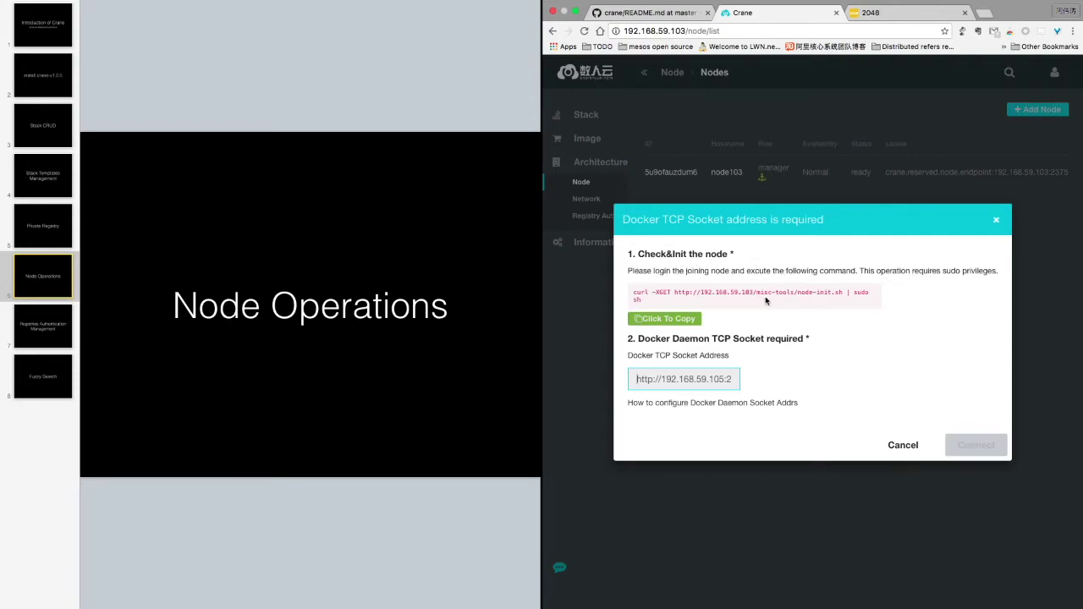
triple_click(641, 295)
key(super+c)
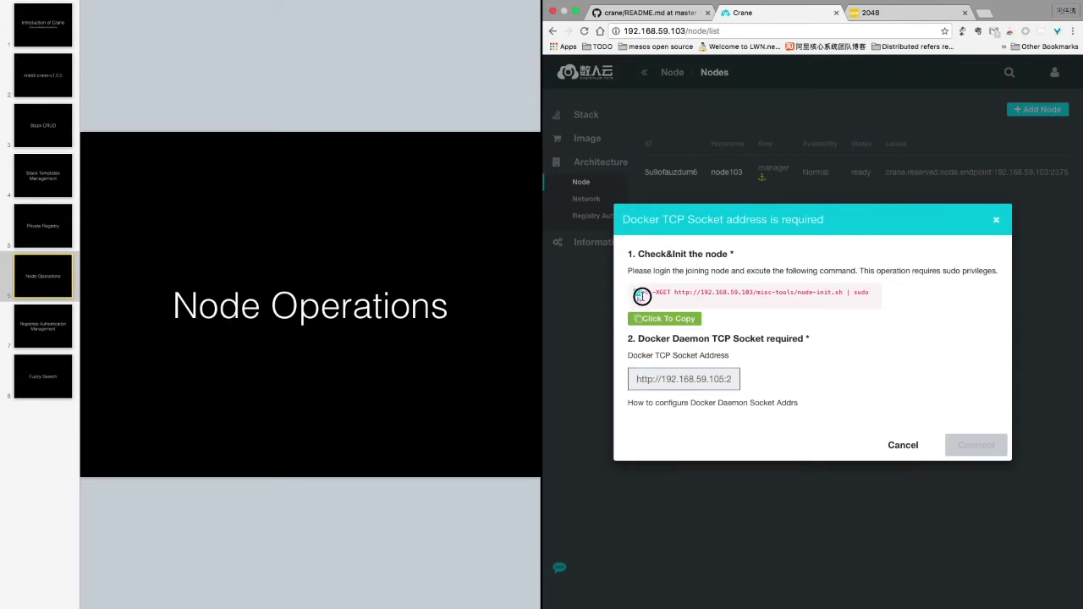
click(677, 320)
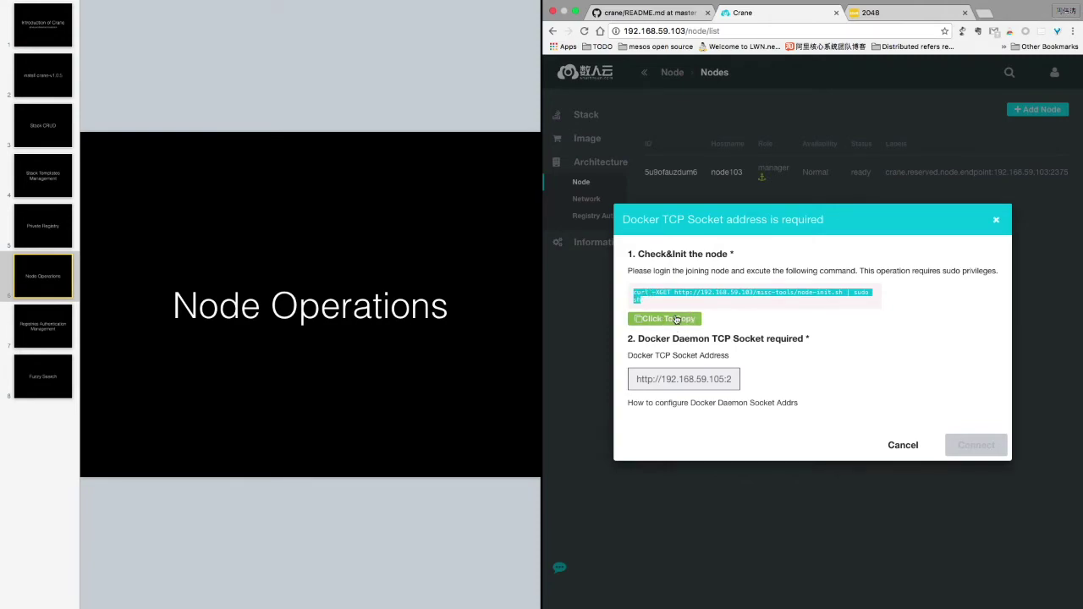
key(super+Tab)
key(super+2)
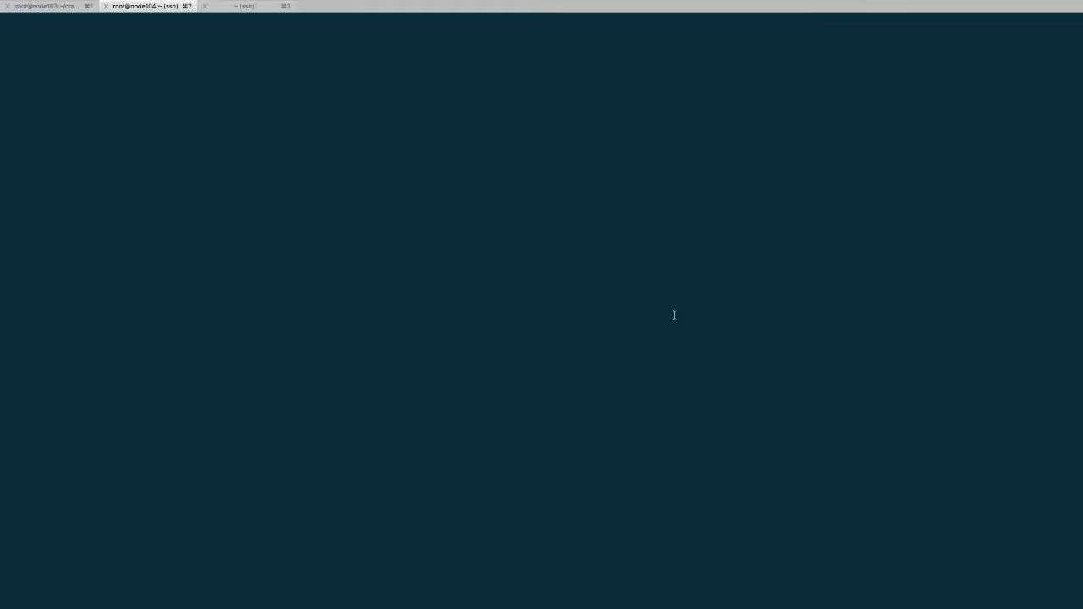
Run the copied node-init.sh curl command on node104, then return to Crane
key(super+v)
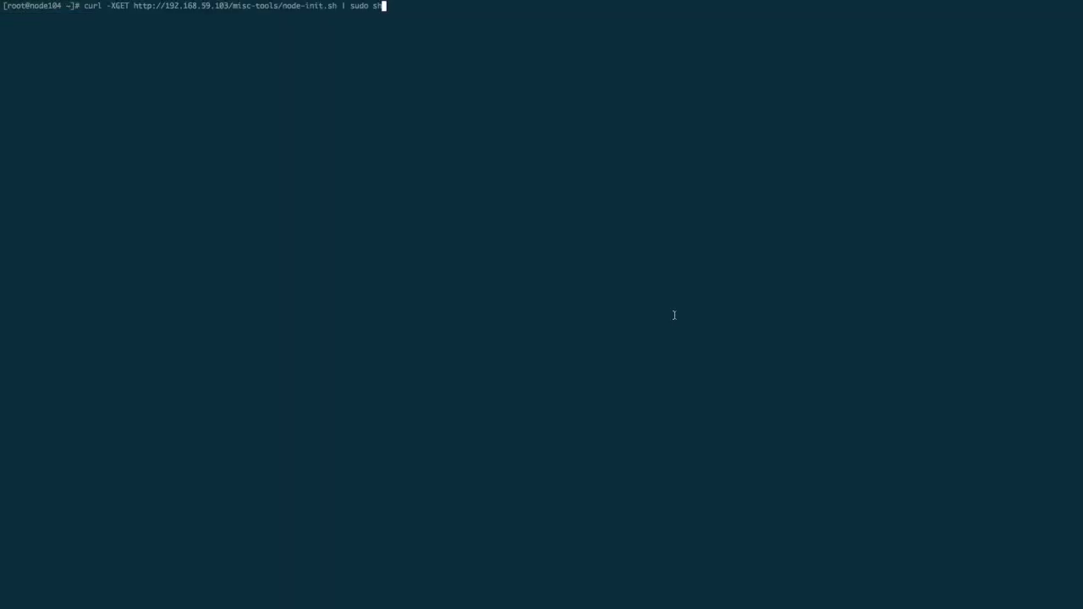
key(Return)
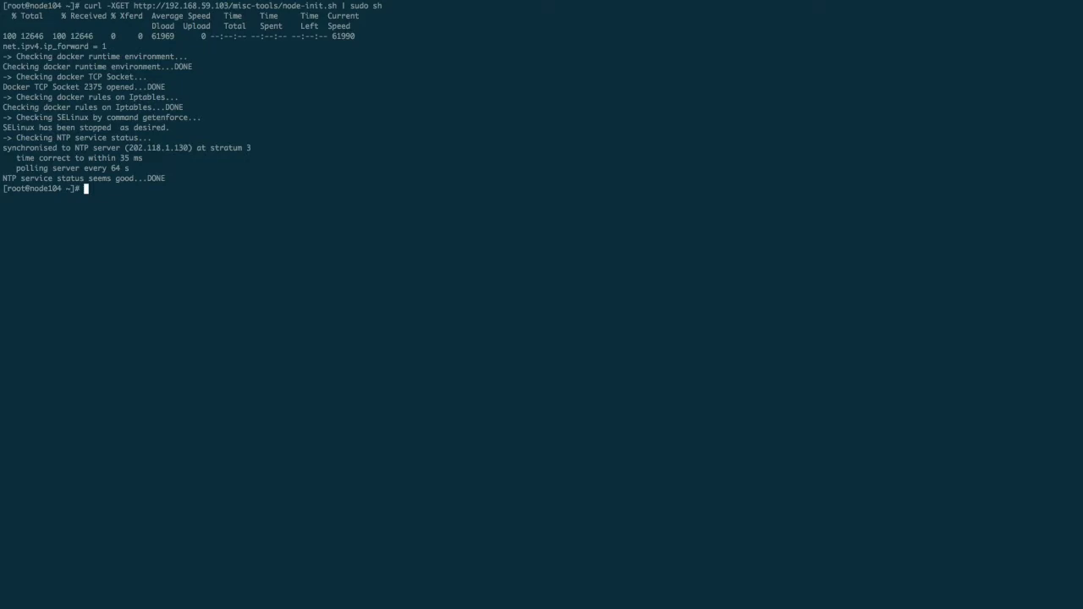
key(super+Tab)
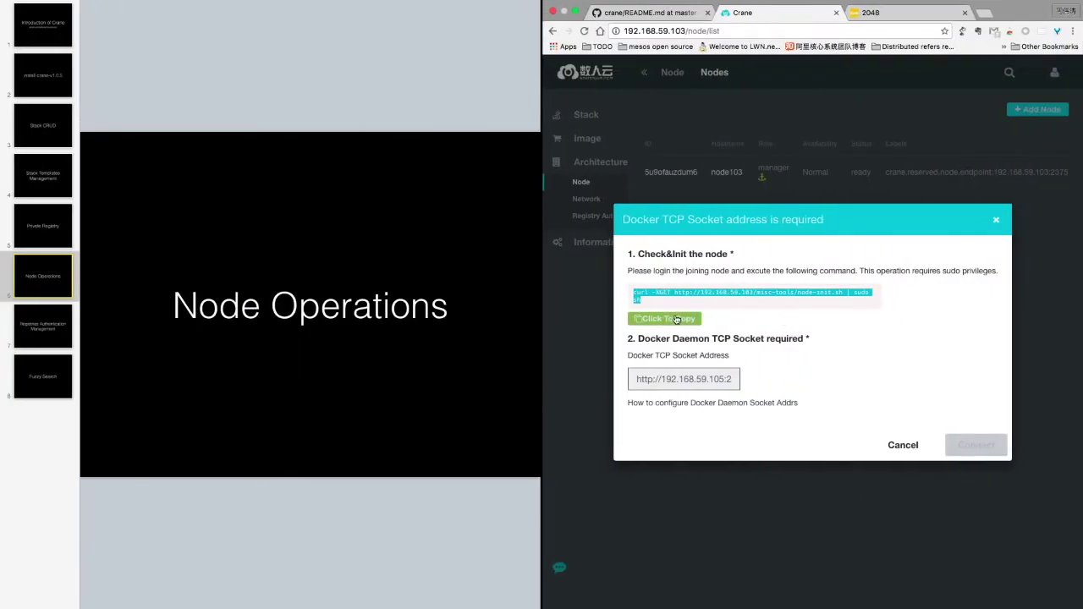
Join node104 at 192.168.59.104:2375 to the cluster as a worker node
click(699, 382)
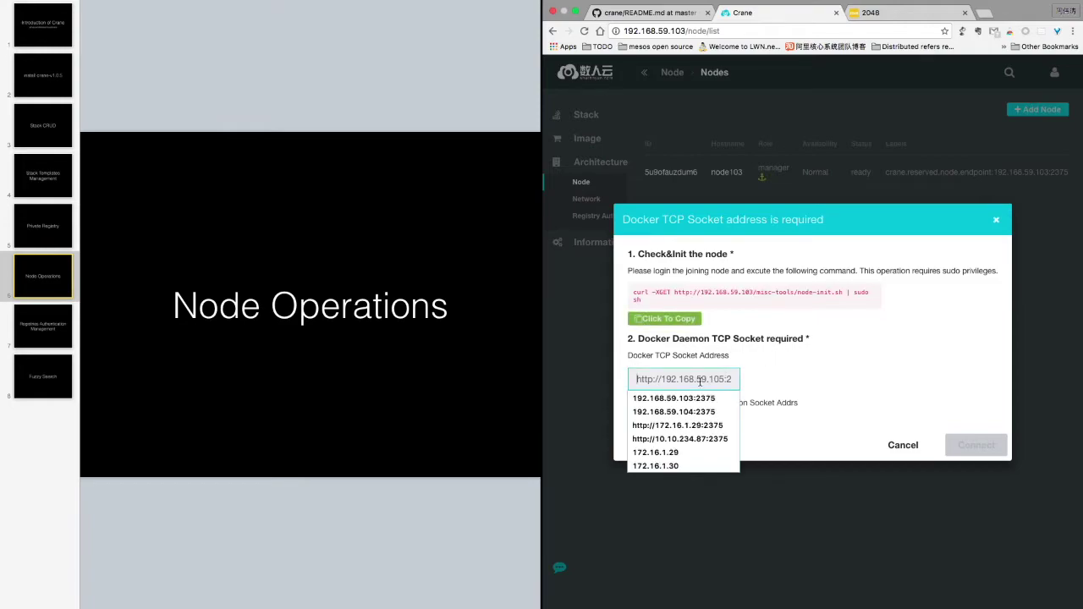
click(700, 414)
click(967, 441)
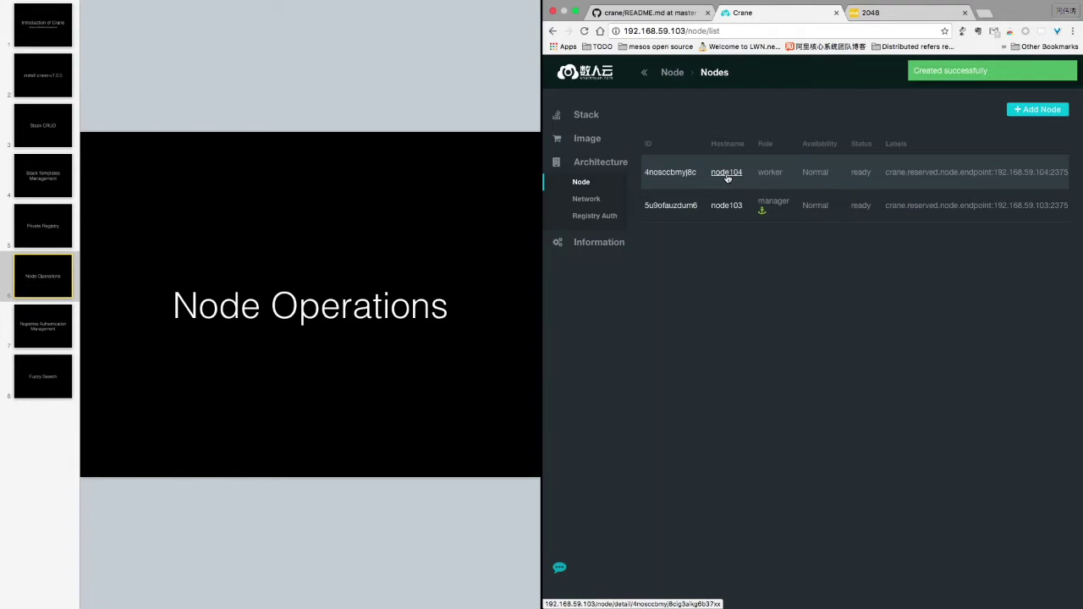
Copy the Add Node command and run node-init.sh on the third host in iTerm tab 3
click(1028, 111)
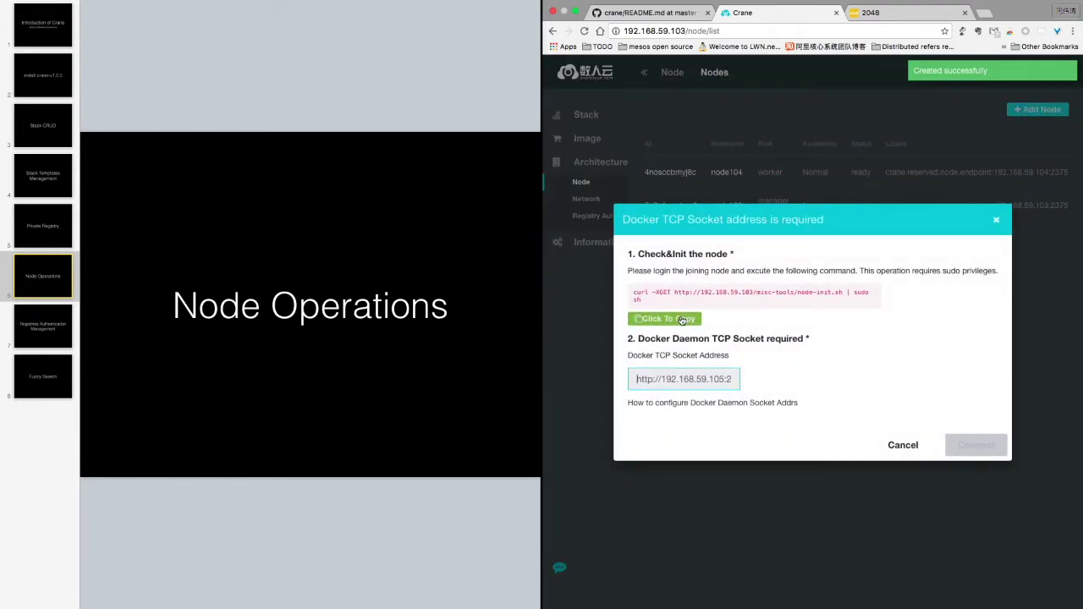
click(682, 319)
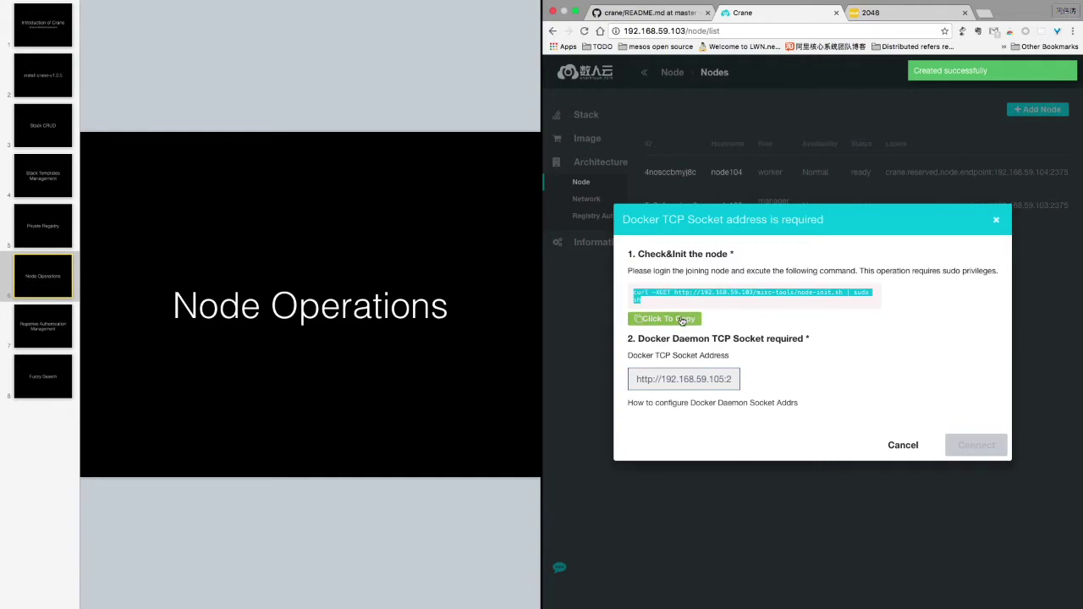
key(ctrl+Right)
key(super+3)
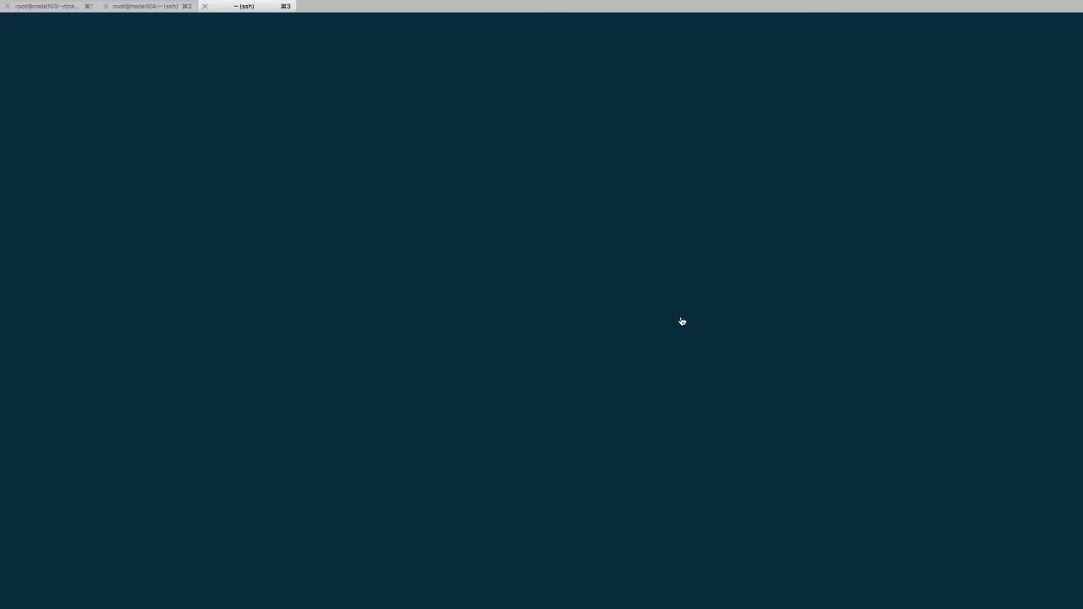
key(super+v)
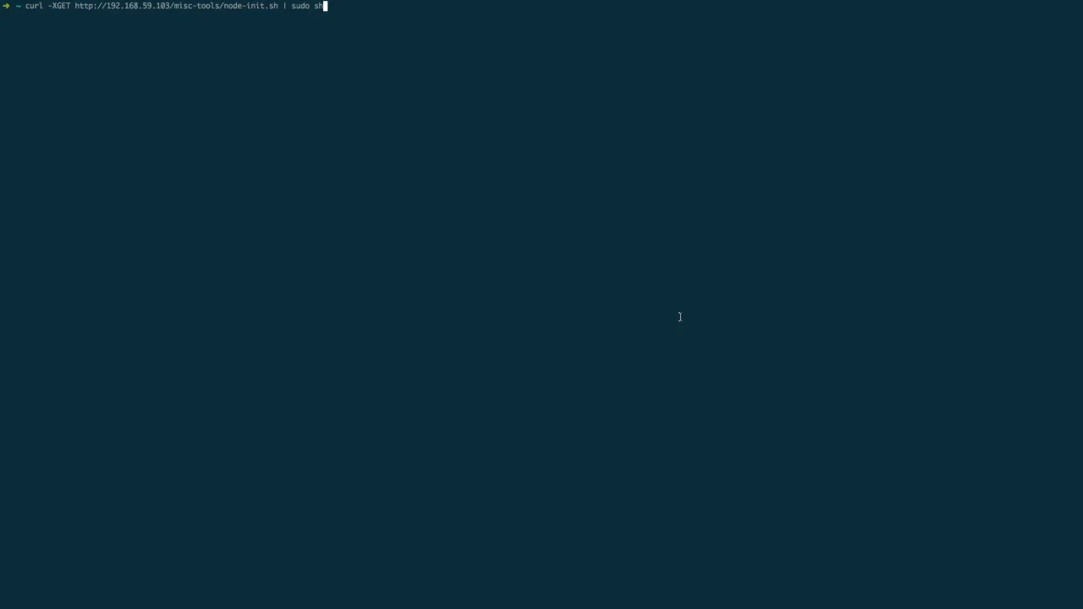
key(Return)
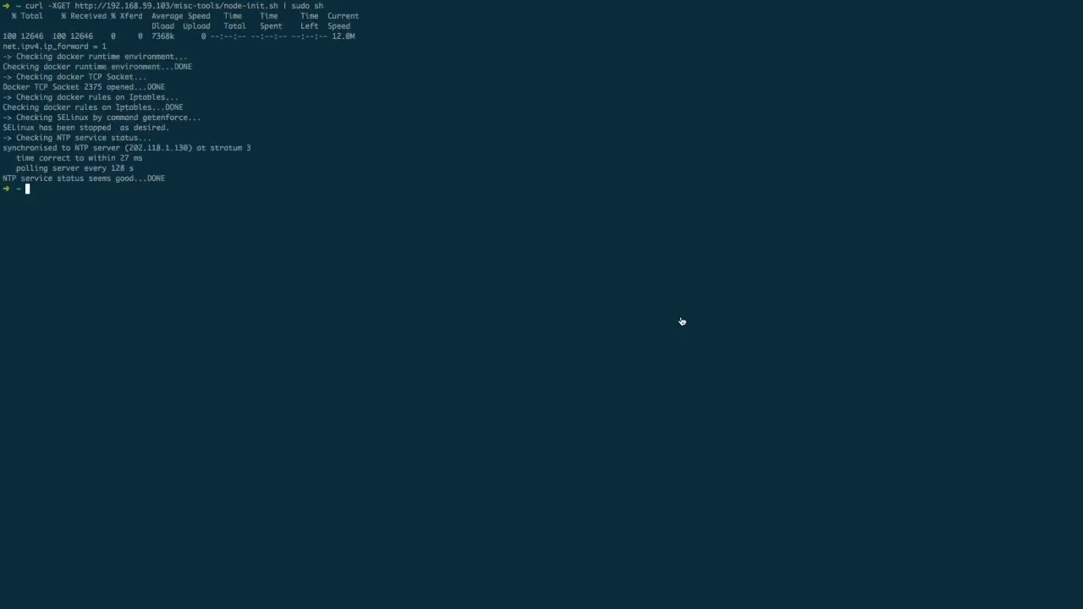
key(ctrl+Left)
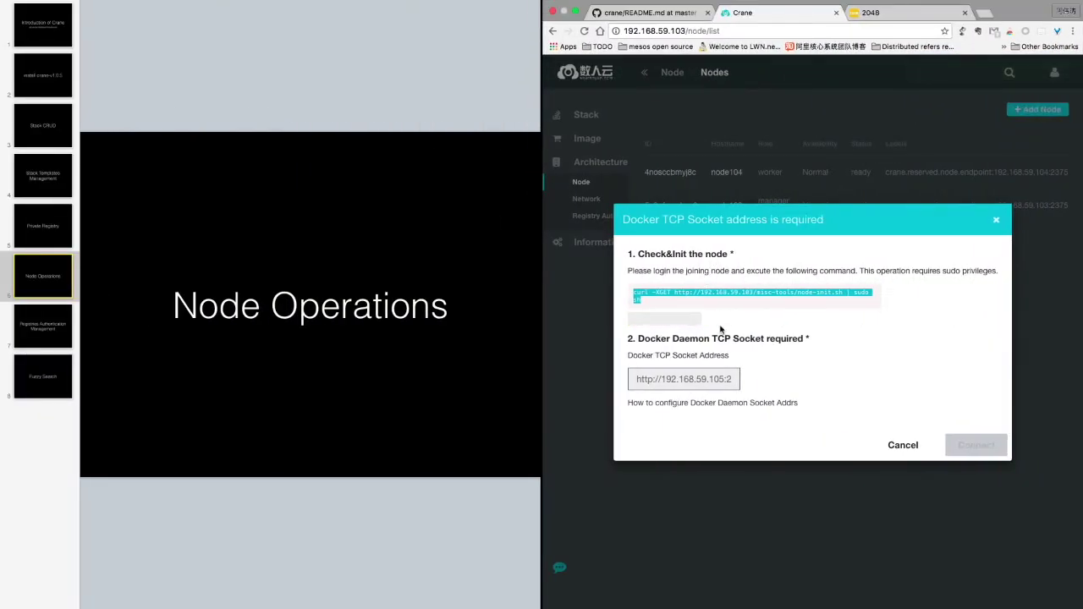
Connect node105 by editing the earlier 192.168.59.104:2375 address to 192.168.59.105:2375
click(700, 382)
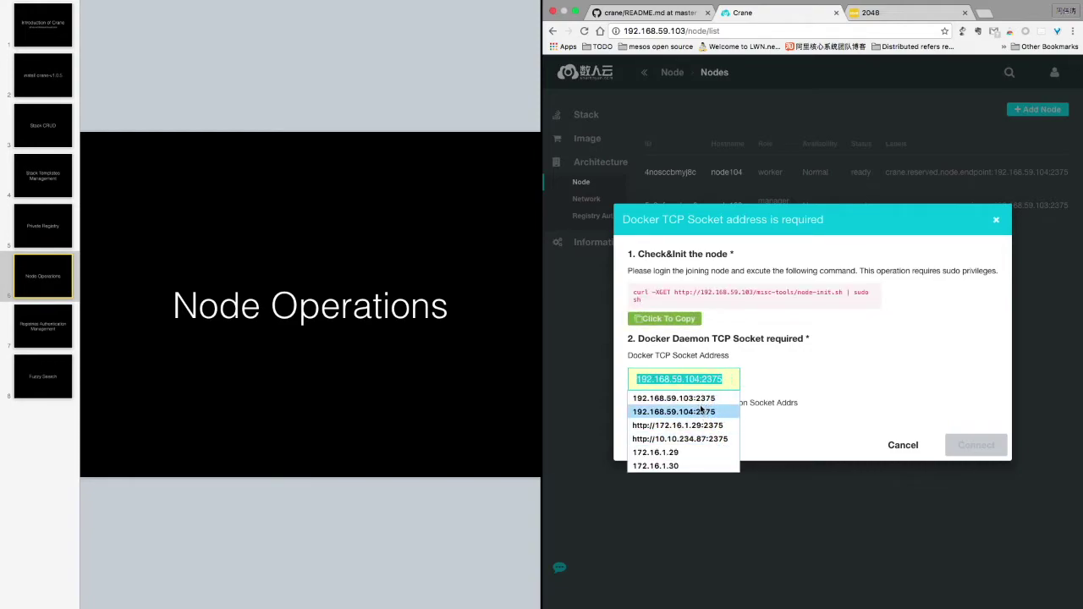
click(700, 411)
click(701, 379)
key(BackSpace)
text(5)
click(976, 445)
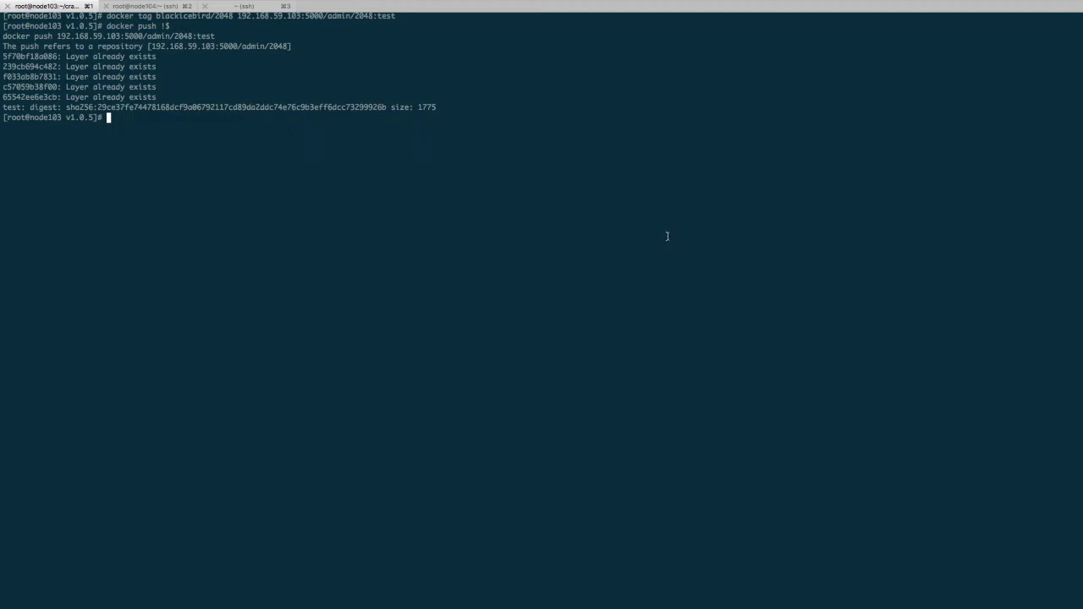
Run docker node ls in the node103 shell to list node103, node104 and node105
text(docker node l)
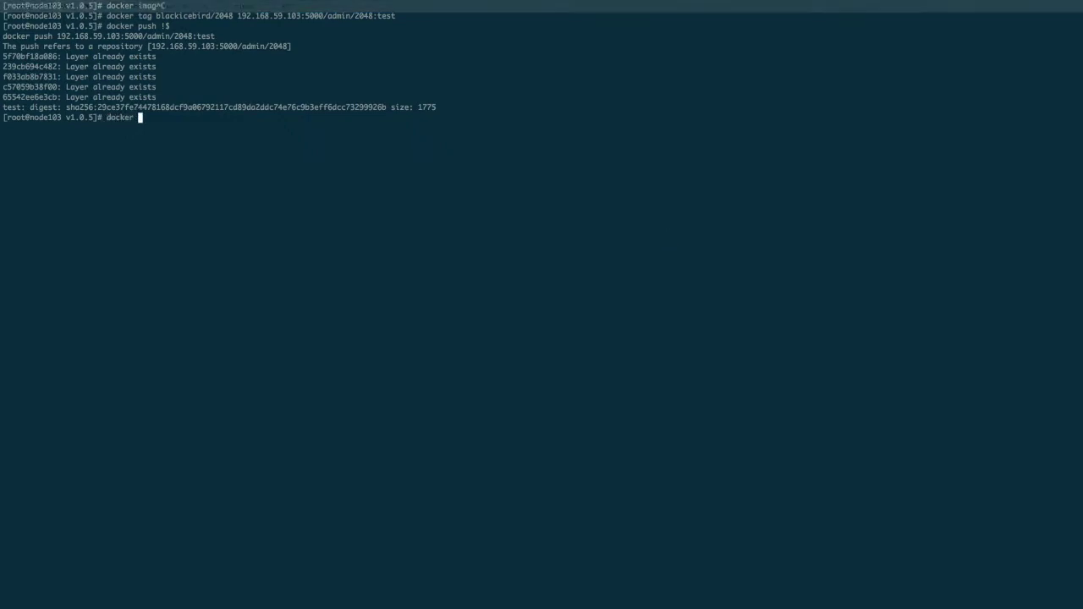
text(s)
key(Return)
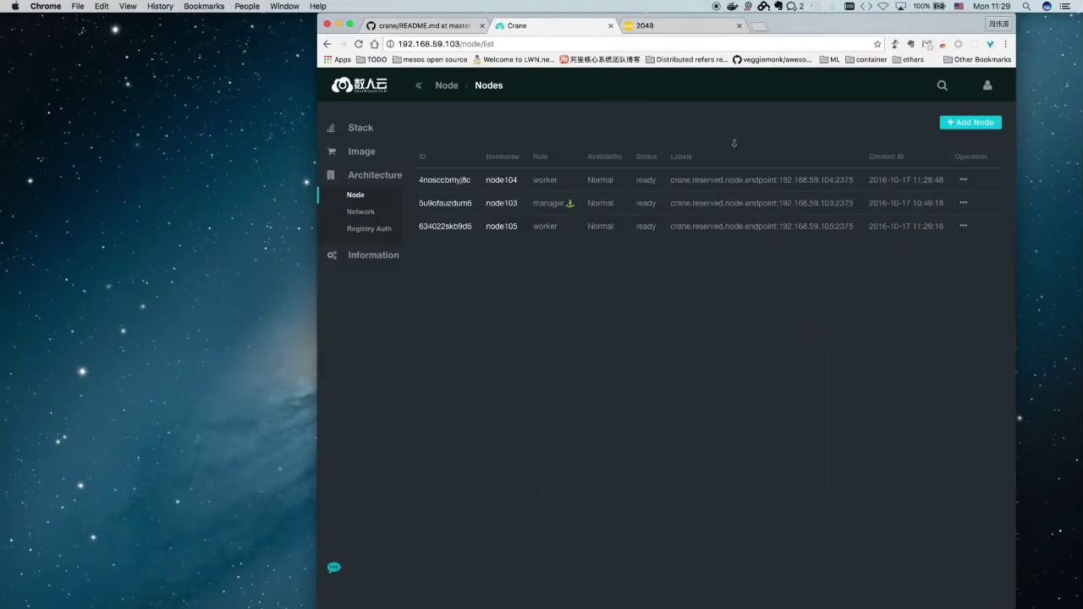
Drain node105 from its operations menu and reload to confirm its availability reads Drain
click(964, 205)
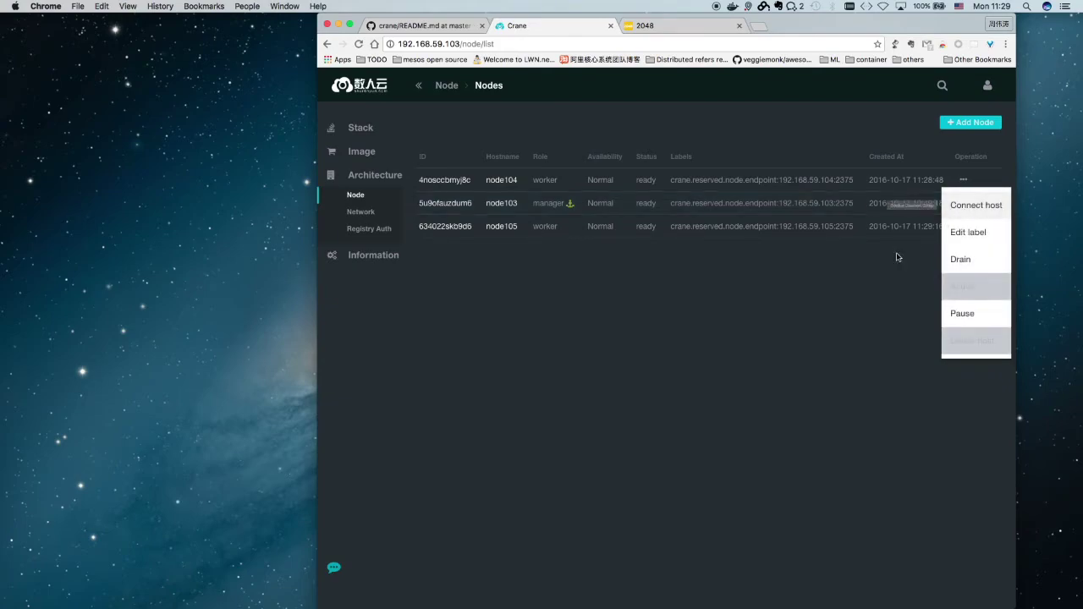
click(963, 228)
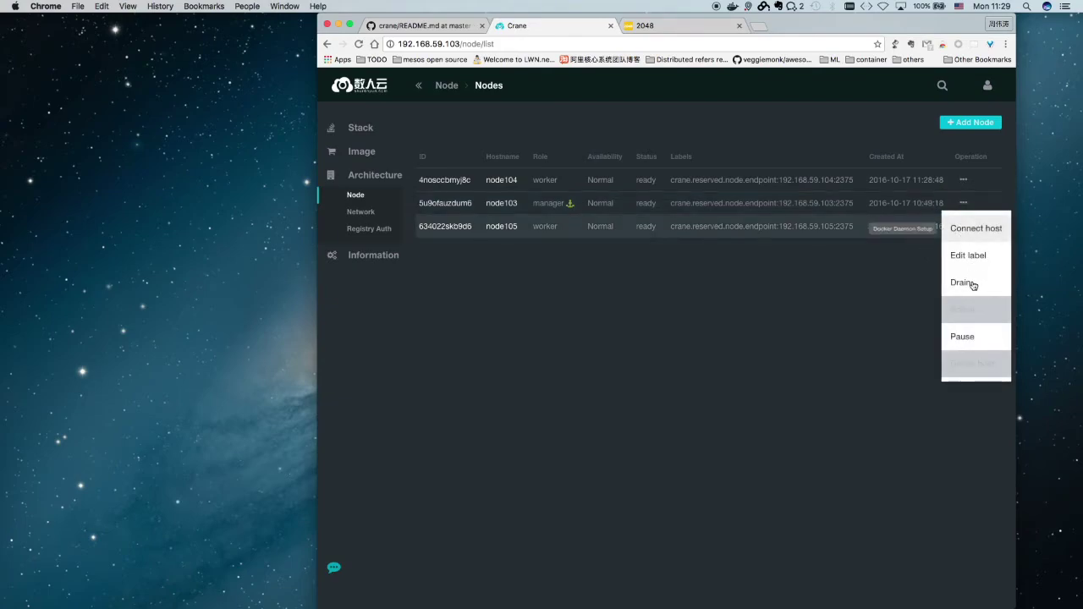
click(962, 283)
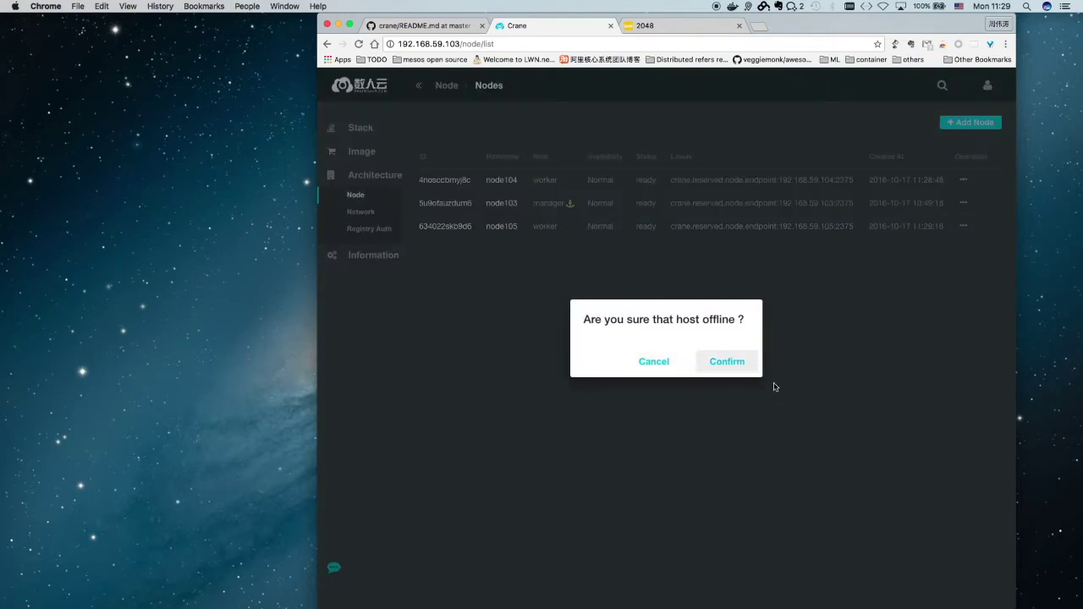
click(741, 363)
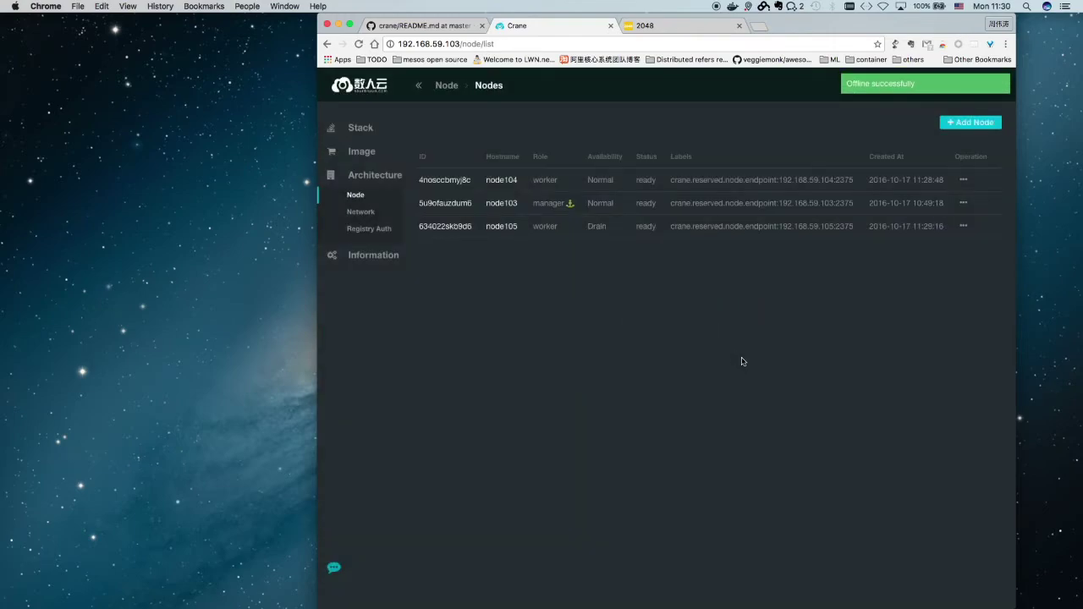
key(super+r)
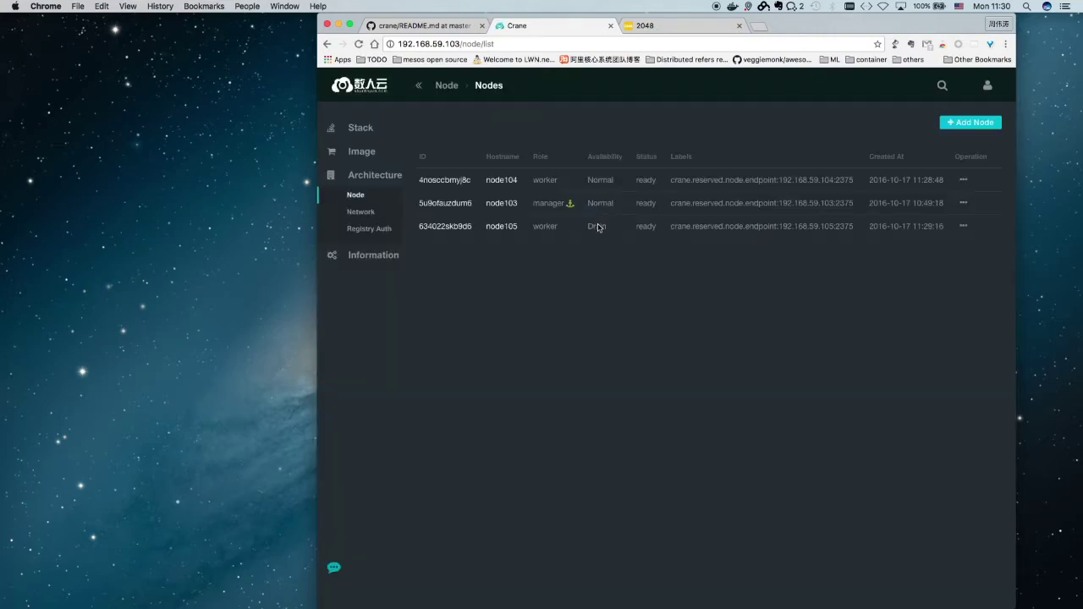
double_click(598, 227)
key(ctrl+Right)
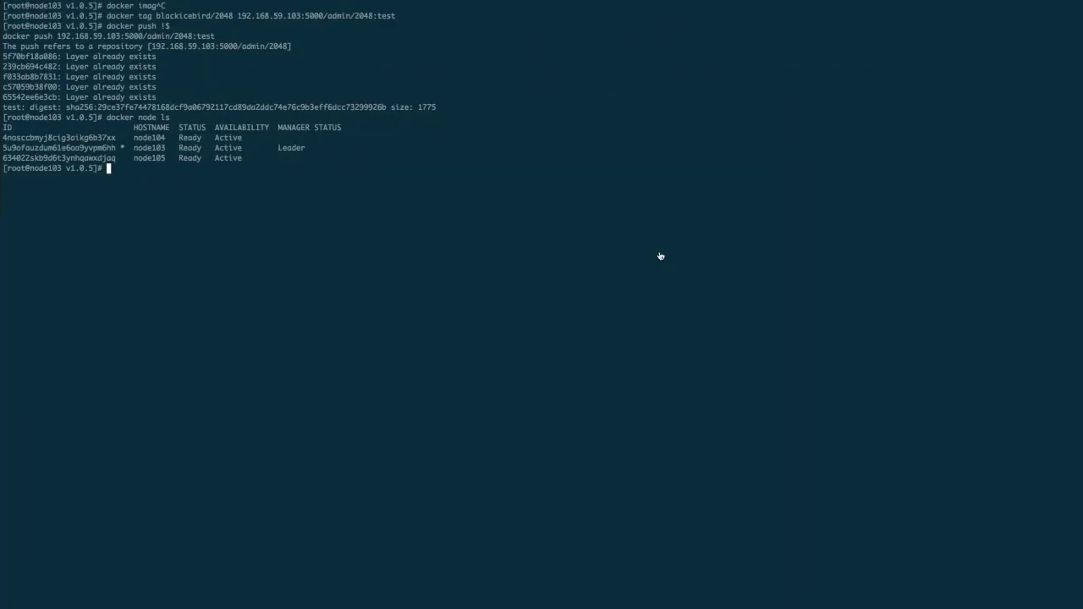
List the nodes and show the usage help for docker node update
text(docker node ls)
key(Return)
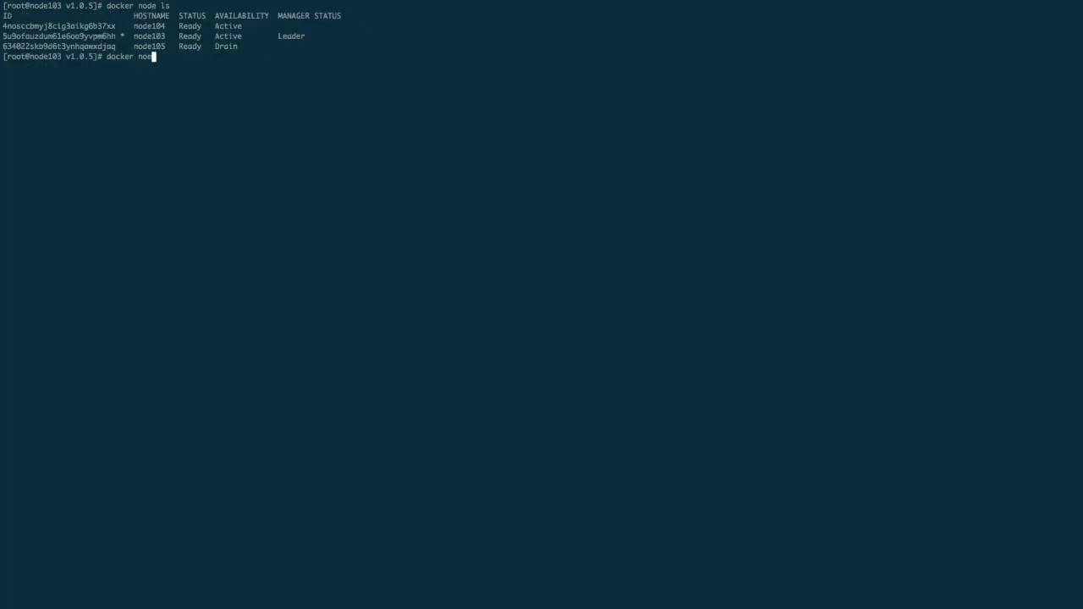
text(e update --help)
key(Return)
Run docker node update --availability active with node105's node ID
text(docker node )
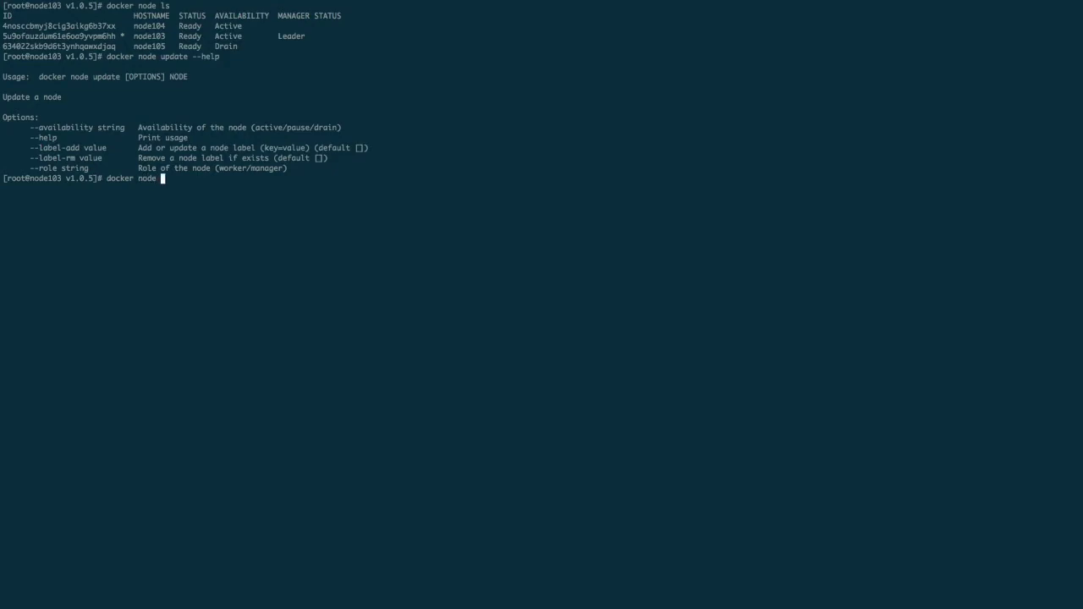
text(update)
key(super+v)
text(acrtiv)
key(BackSpace)
key(BackSpace)
key(BackSpace)
key(BackSpace)
text(tive)
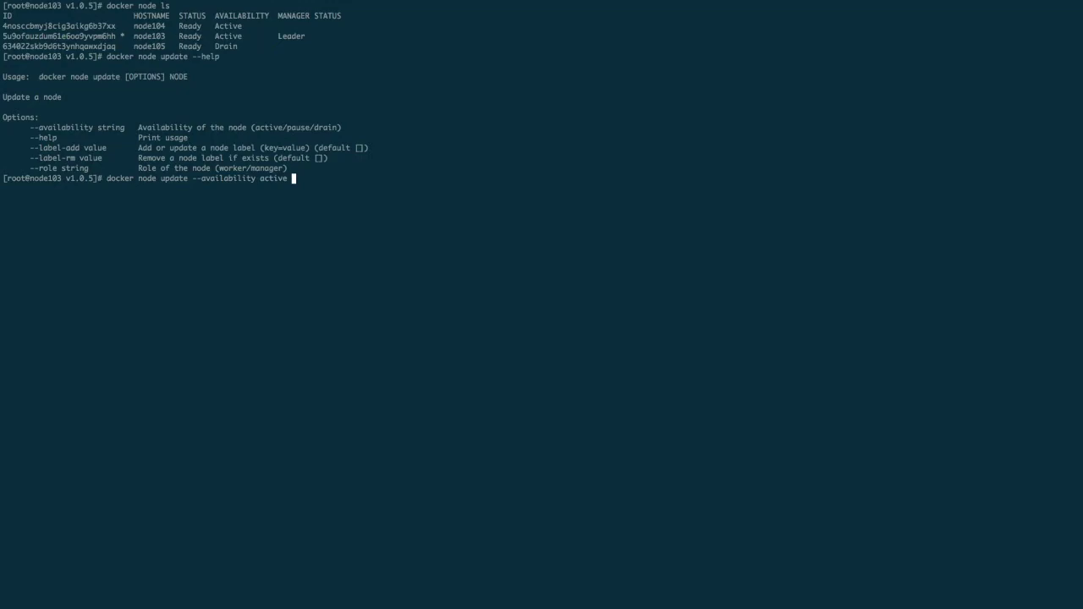
double_click(54, 46)
key(super+v)
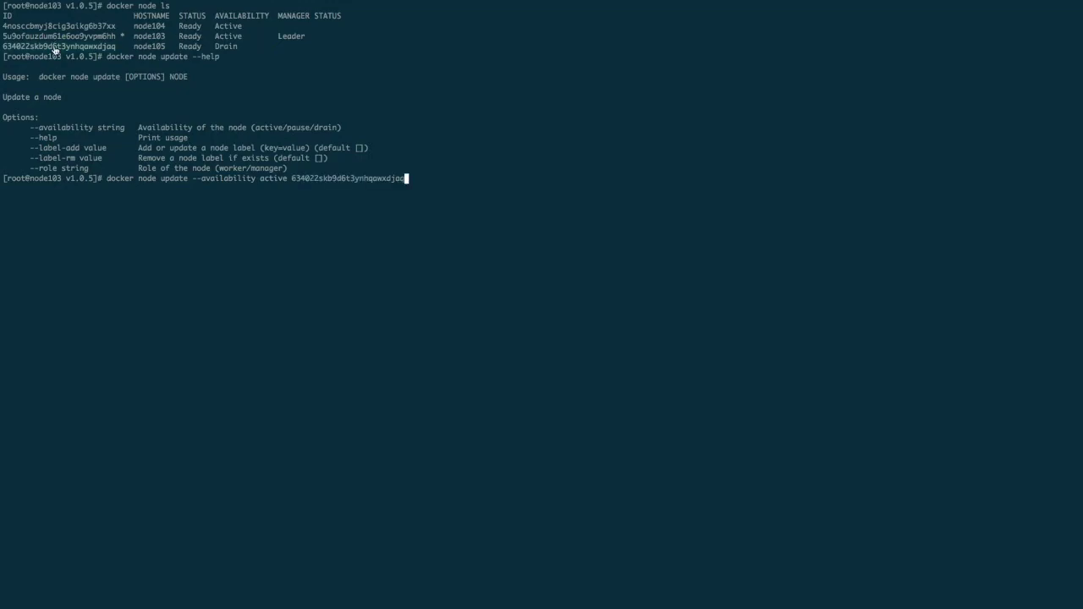
key(Return)
Verify with docker node ls that node105 is Active, then reload Crane's nodes page
text(docker node ls)
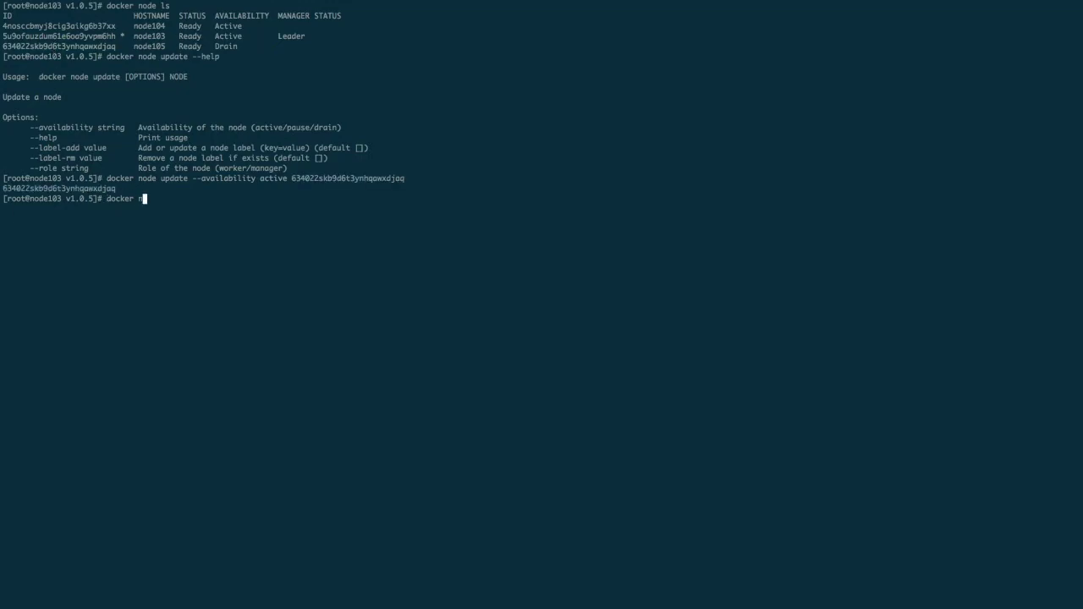
key(Return)
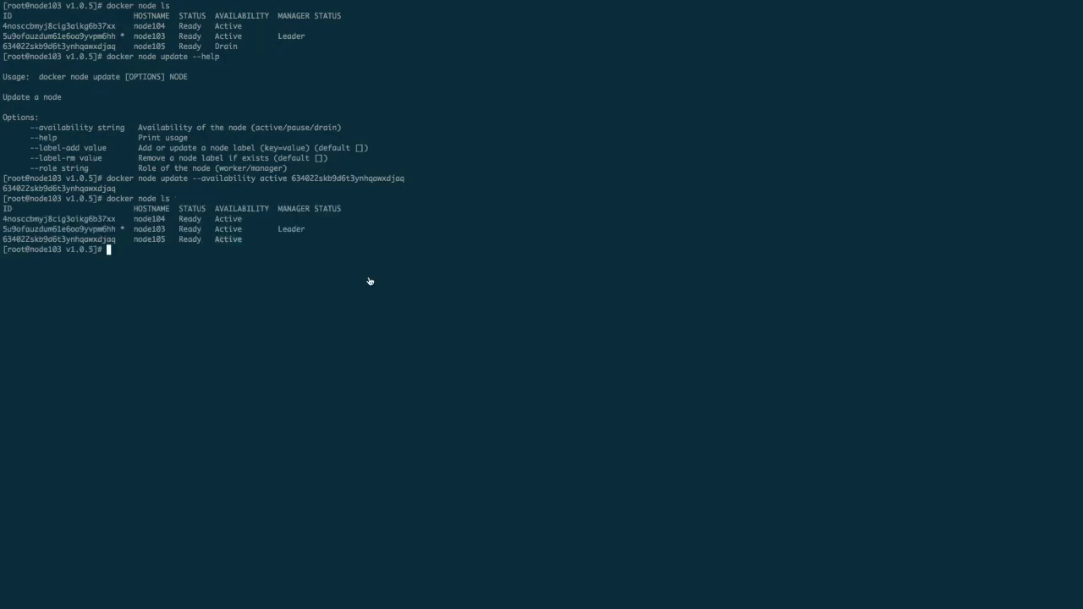
key(super+Tab)
key(super+r)
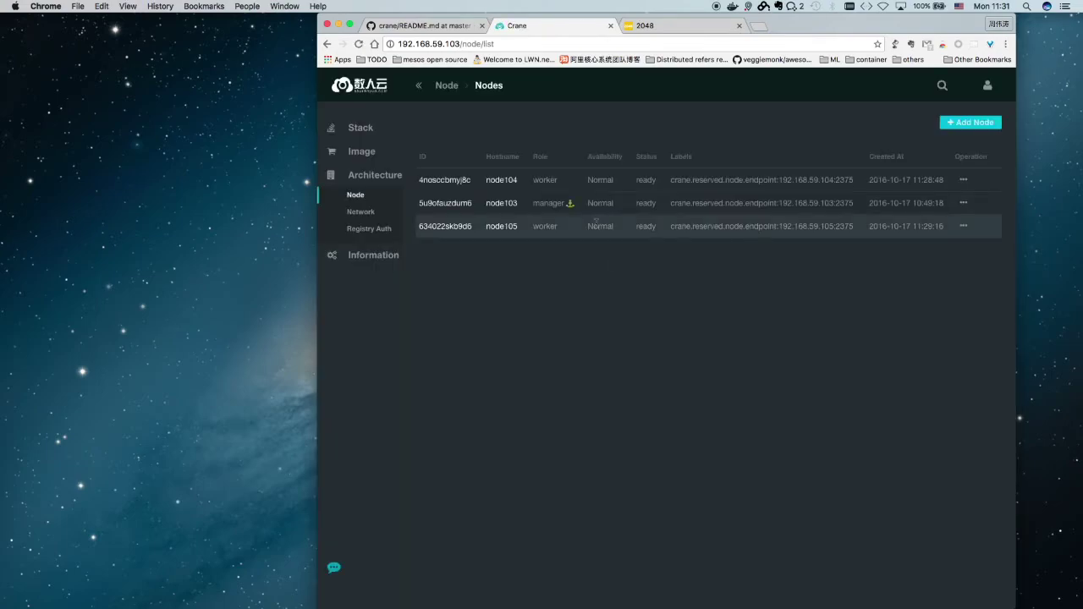
Open node104's details from the node list, where node105 shows Normal availability
double_click(597, 225)
click(447, 180)
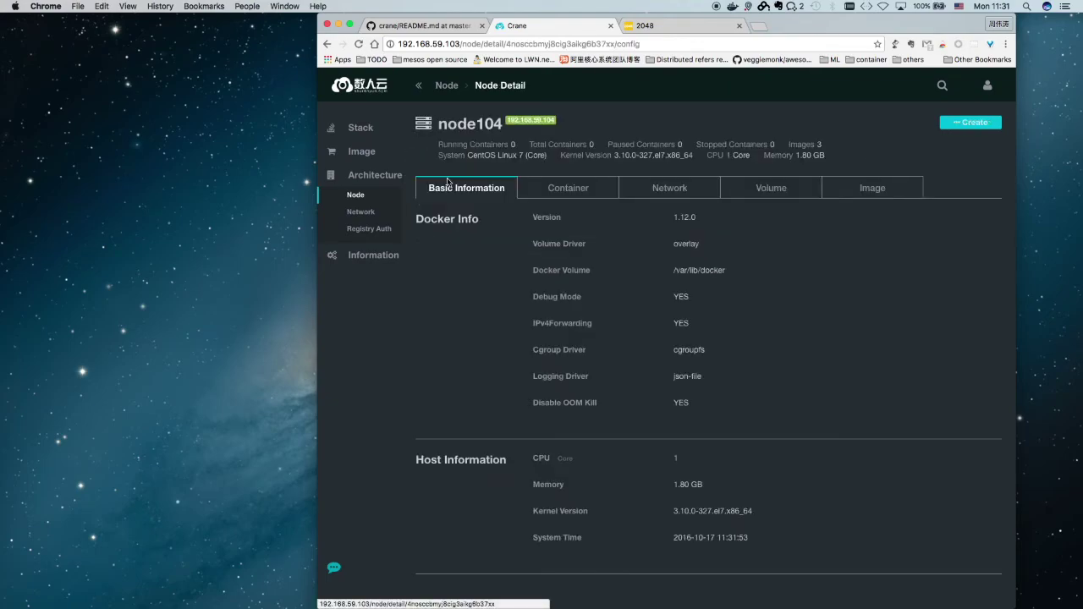
scroll(622, 278, down, 1)
scroll(623, 278, up, 1)
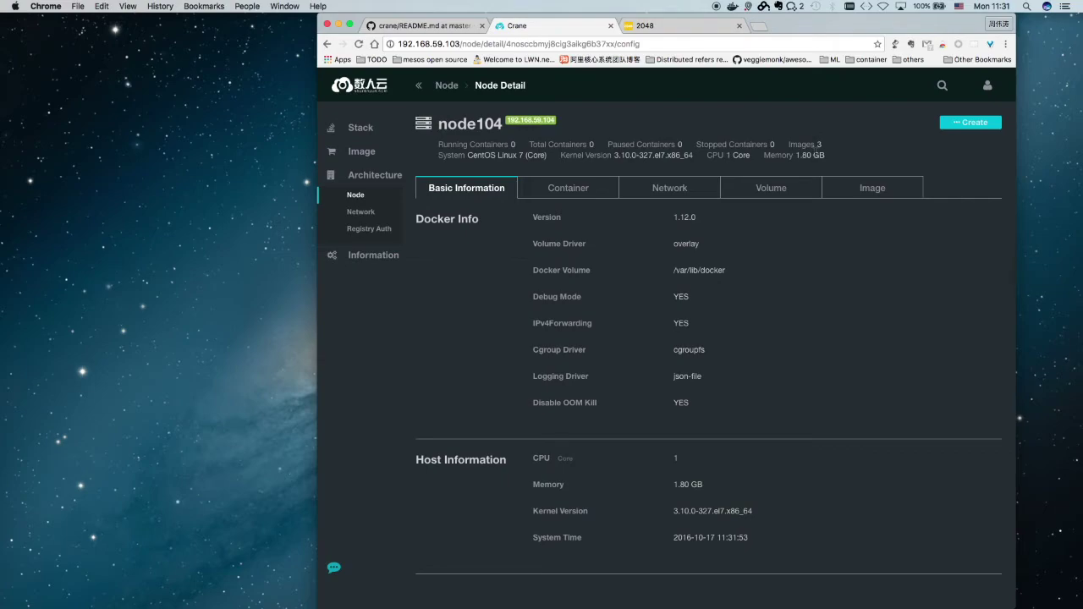
Browse node104's Container, Network, Volume and Image tabs and the blackicebird/2048:latest image layers
click(558, 195)
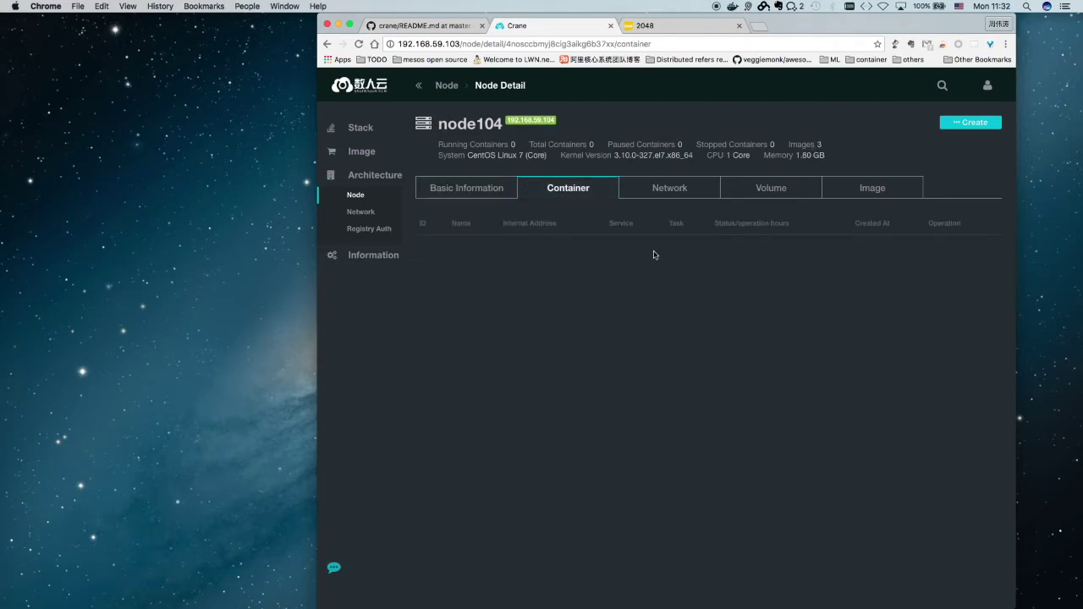
click(682, 195)
click(776, 188)
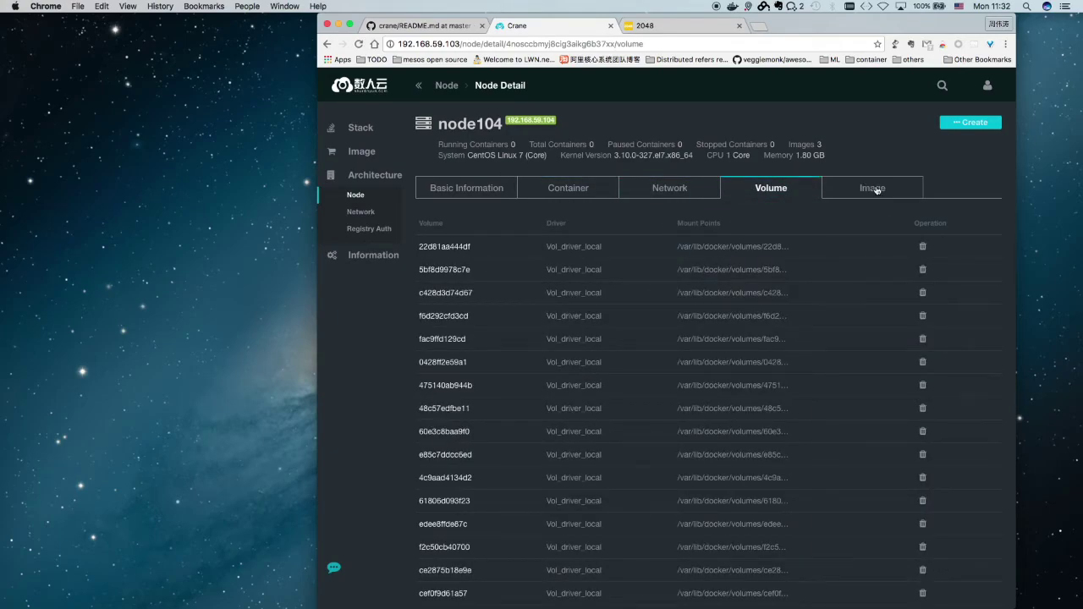
click(877, 190)
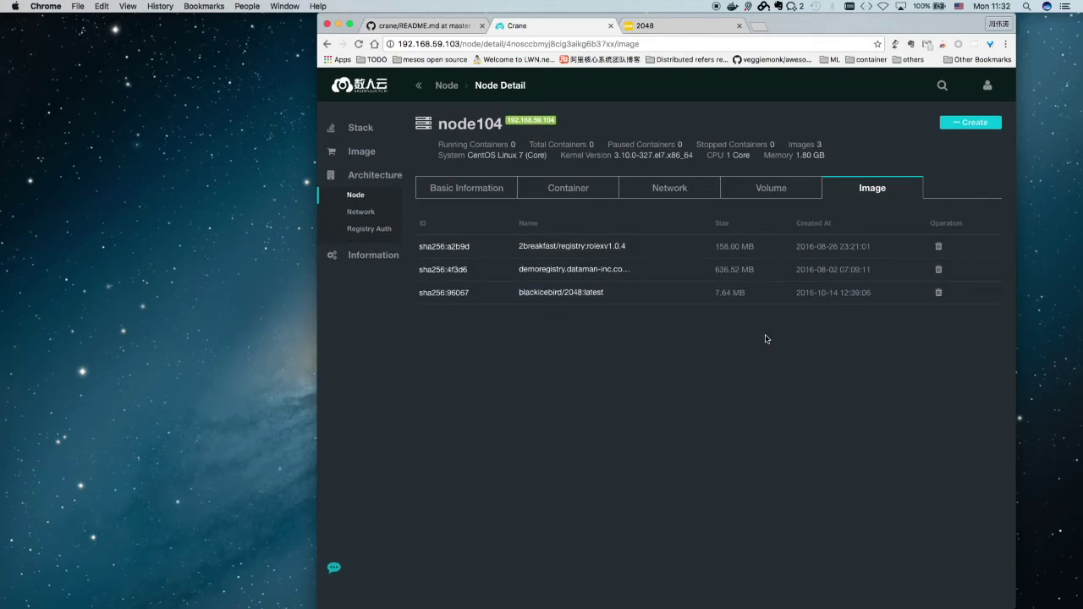
click(541, 296)
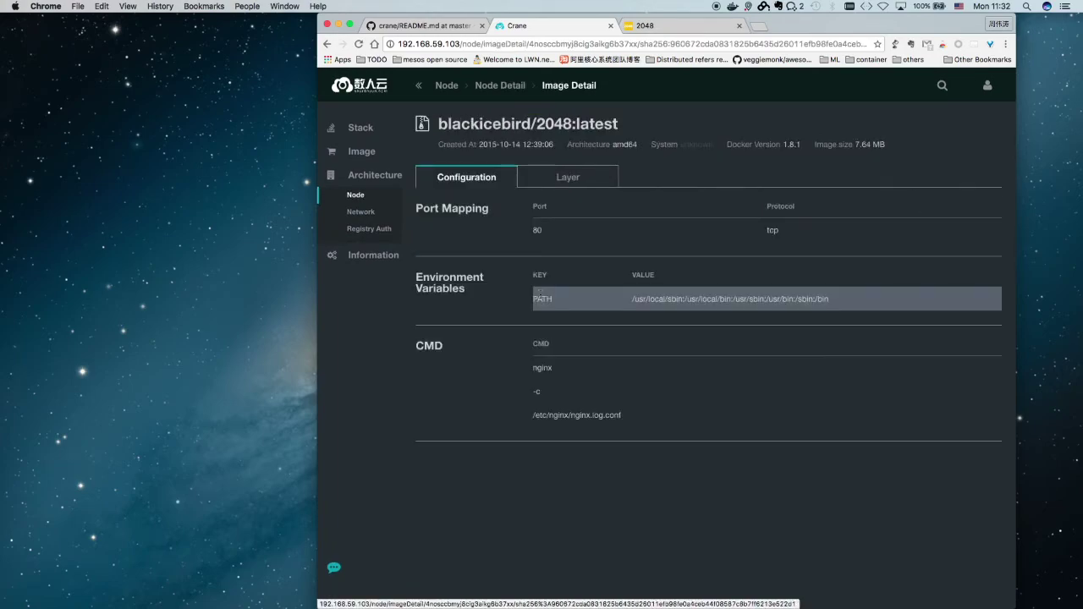
click(568, 179)
click(376, 130)
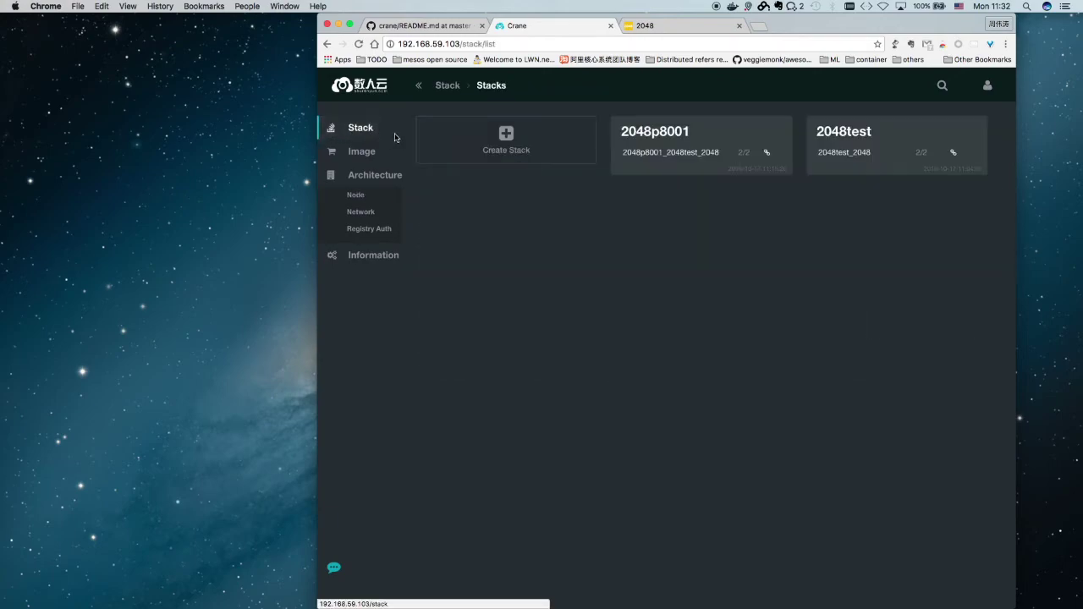
Scale service 2048p8001_2048test_2048 in stack 2048p8001 to 5 tasks and reload
click(655, 134)
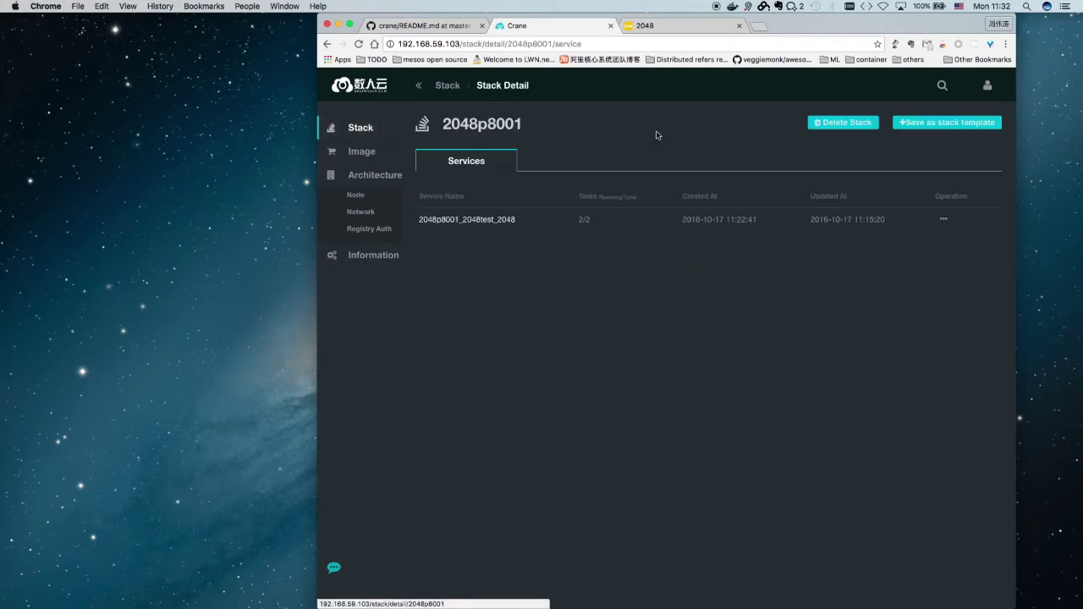
click(941, 225)
click(945, 225)
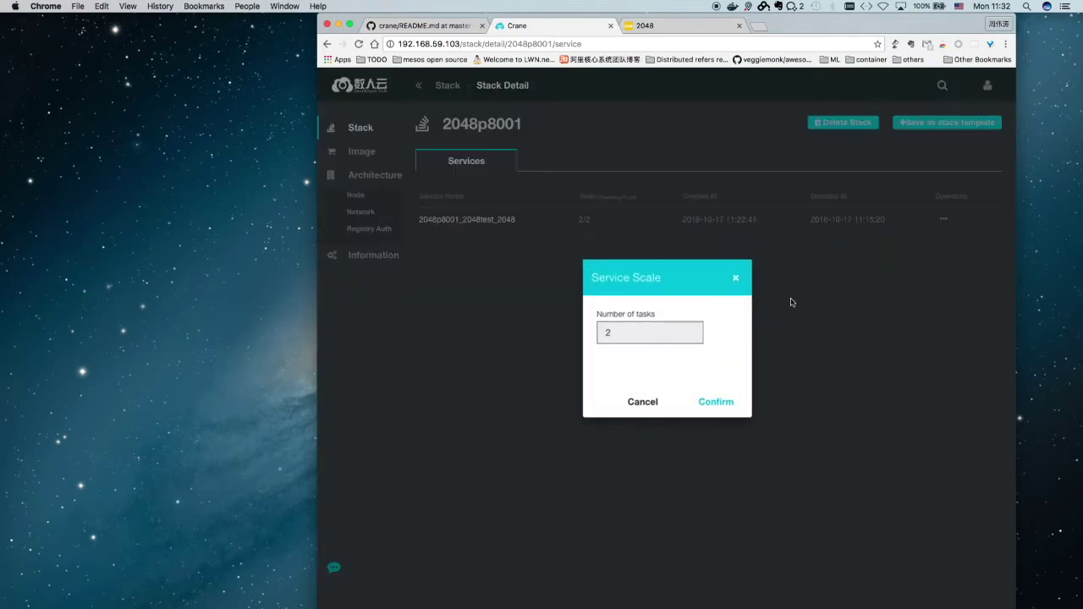
text(5)
click(715, 402)
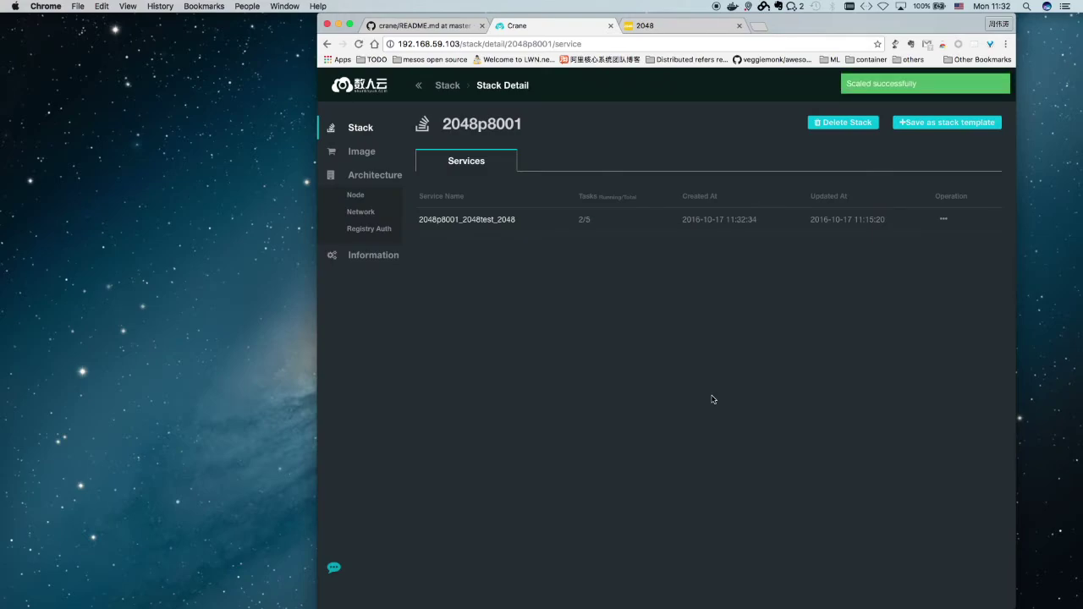
click(359, 43)
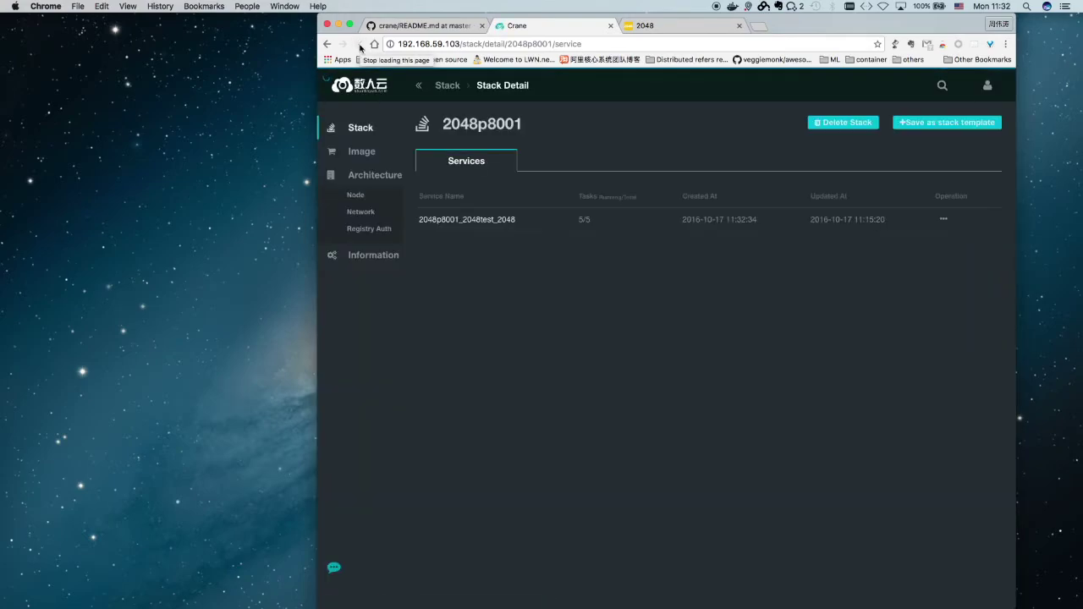
Open the 2048 container on node104 from the 2048p8001_2048test_2048 service's task list
click(503, 220)
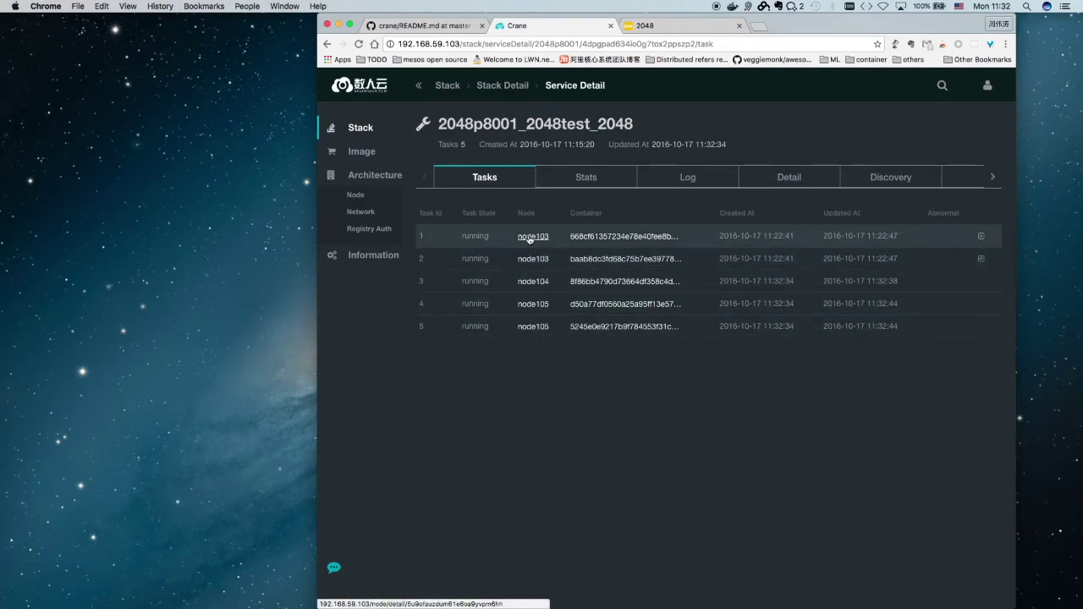
click(537, 284)
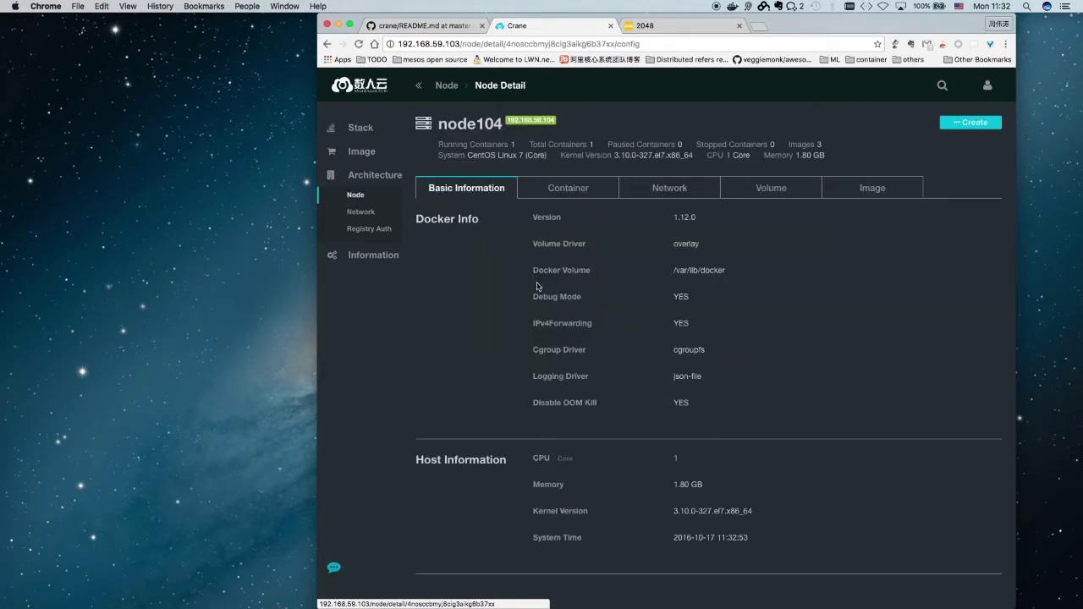
click(571, 193)
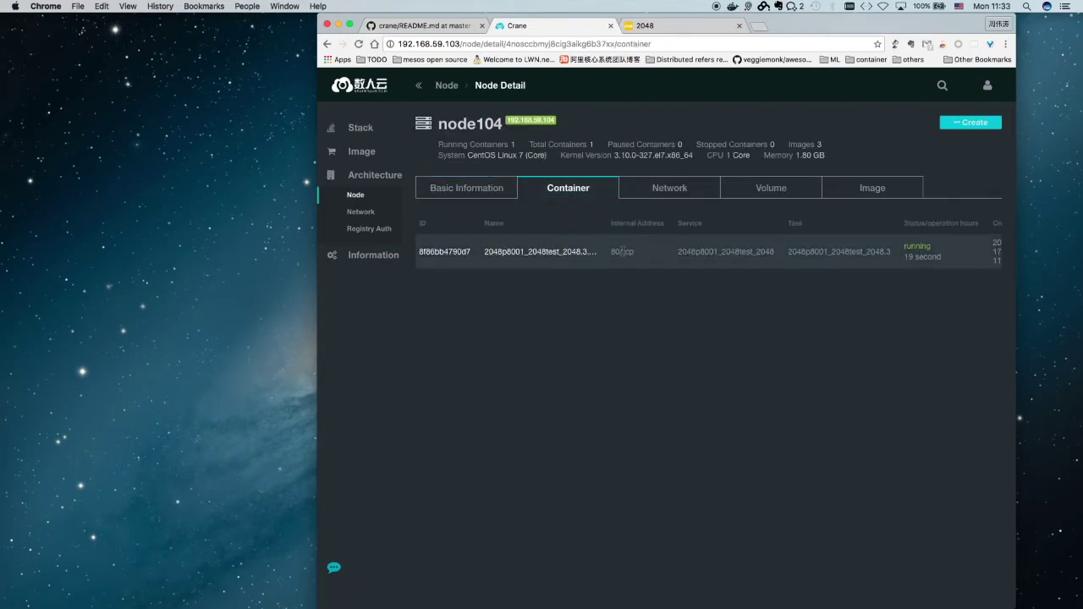
click(446, 252)
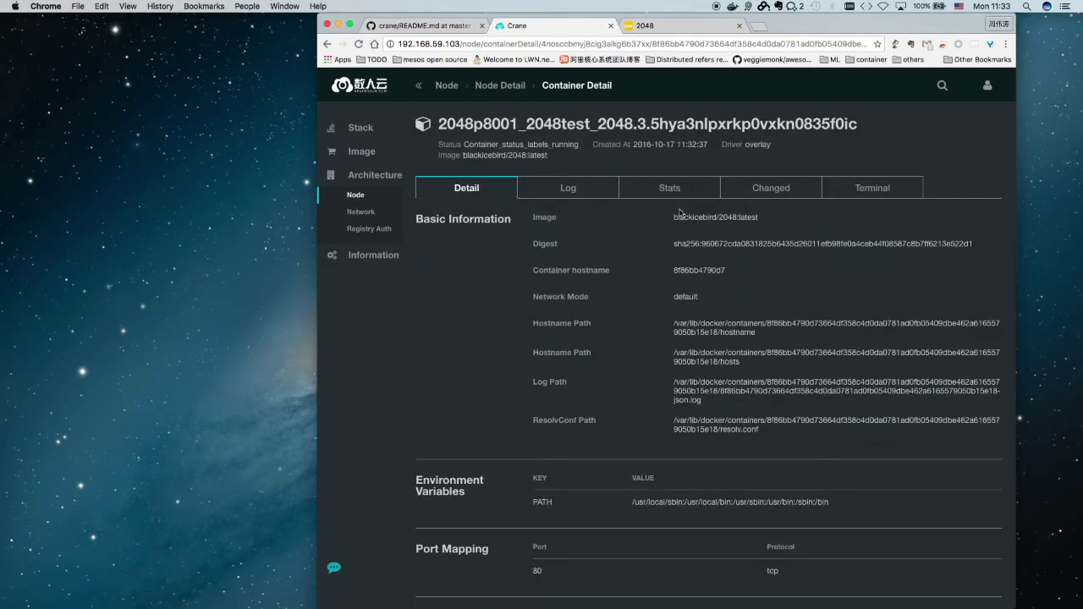
Remove (rm) the 2048 container on node104 and confirm
scroll(759, 247, left, 5)
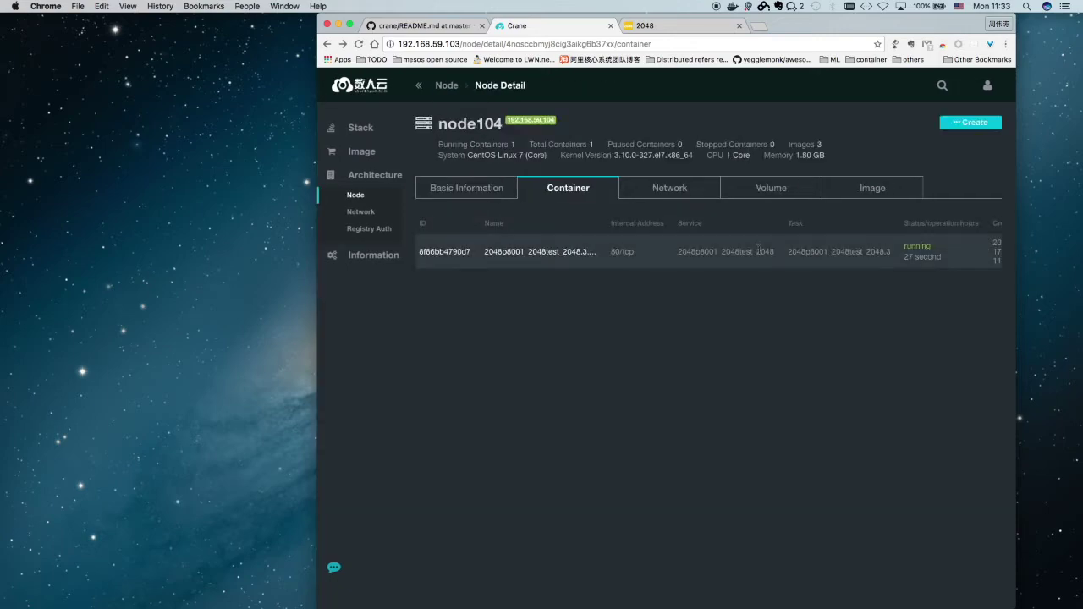
scroll(759, 250, right, 3)
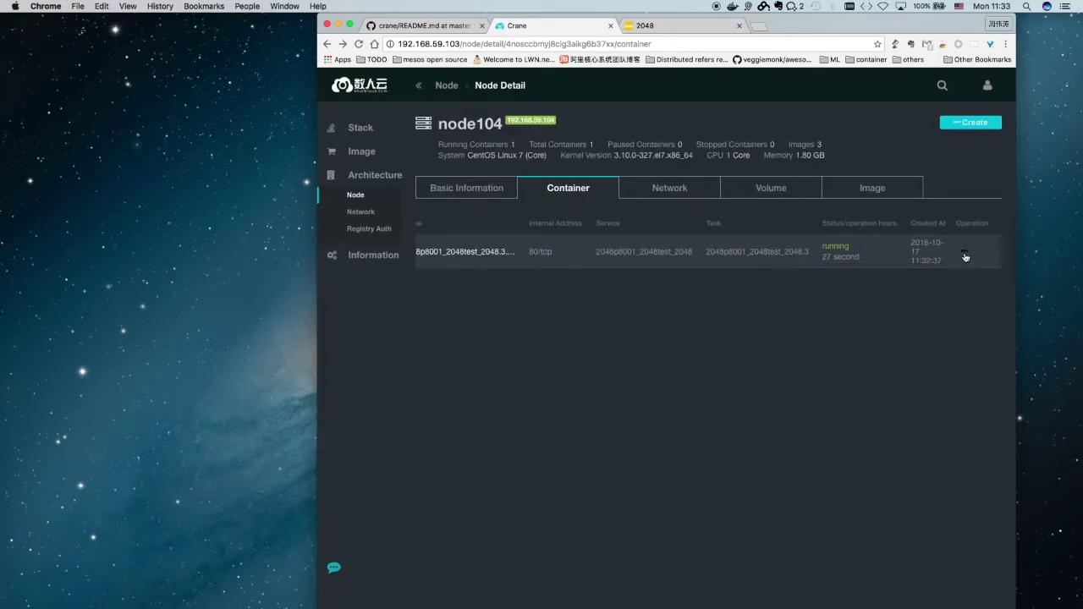
mouse_move(966, 256)
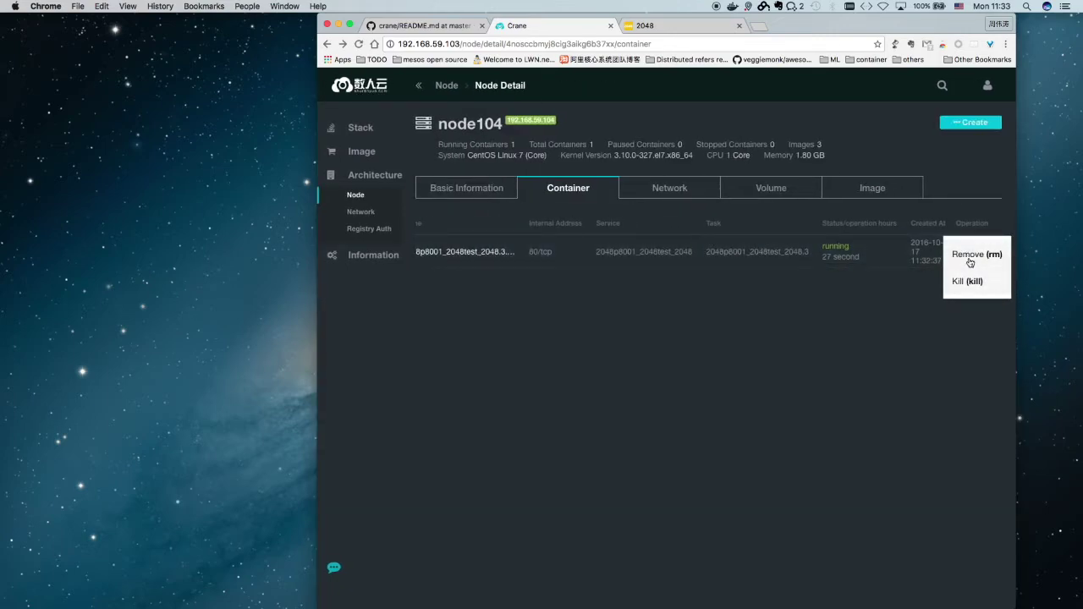
click(970, 262)
click(745, 362)
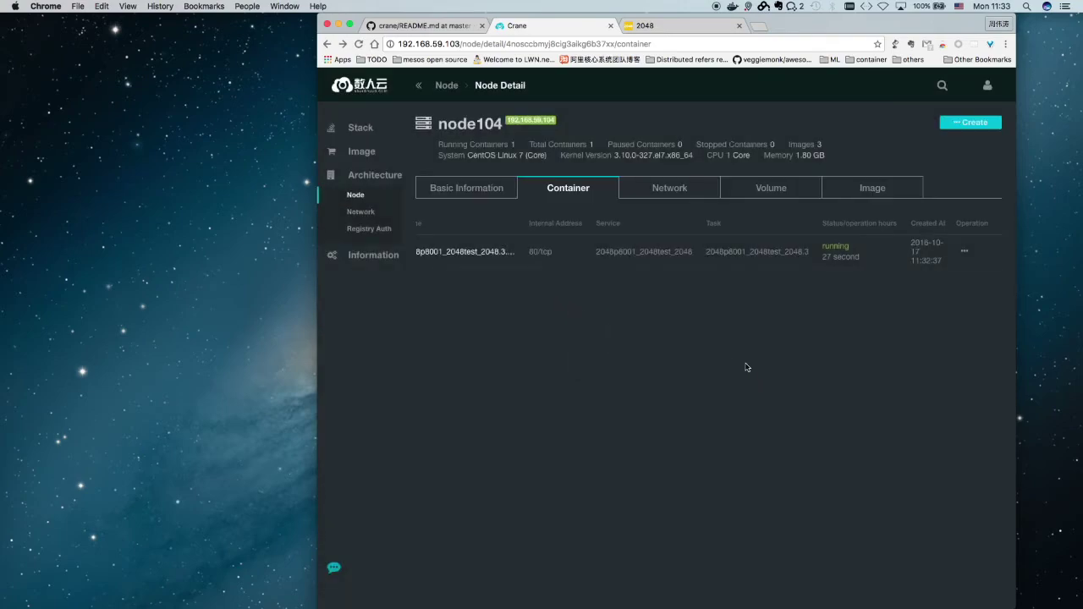
Open the 2048p8001_2048test_2048 service from the 2048p8001 stack, now showing 4/5 tasks
click(360, 128)
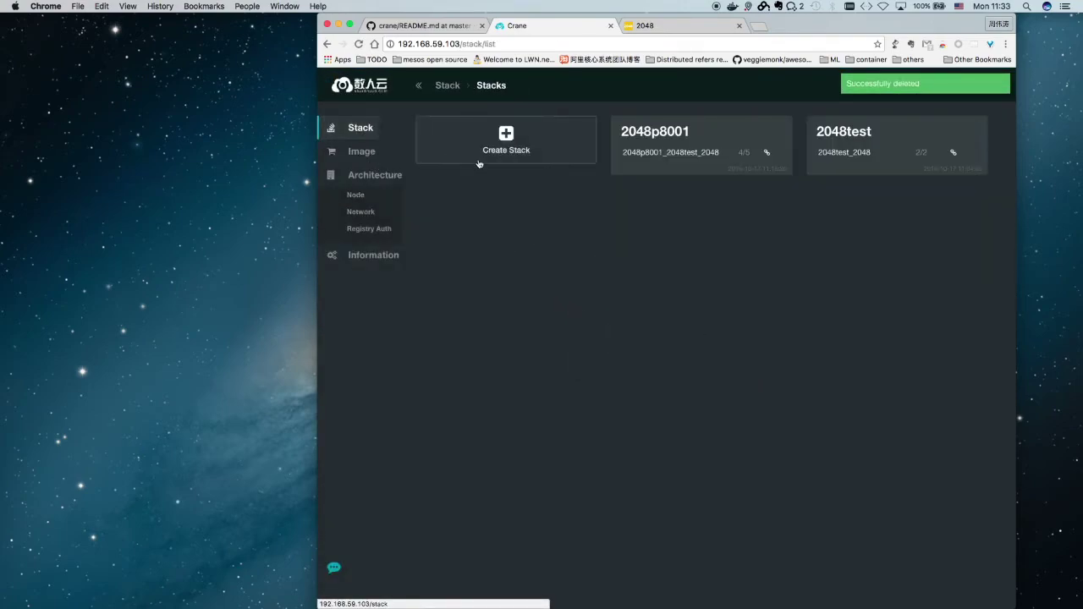
double_click(743, 152)
click(655, 133)
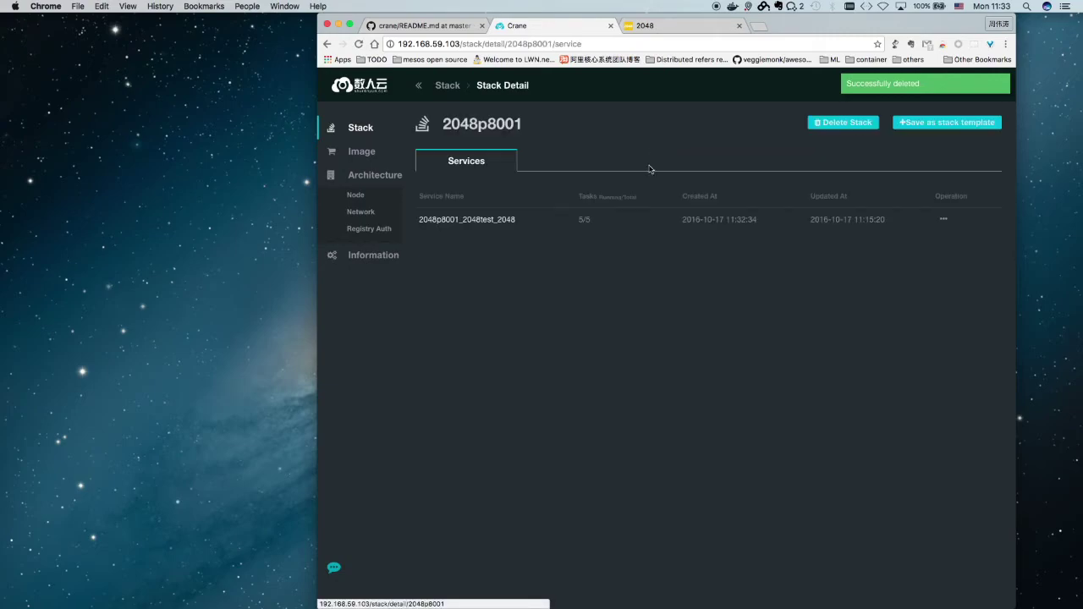
click(479, 222)
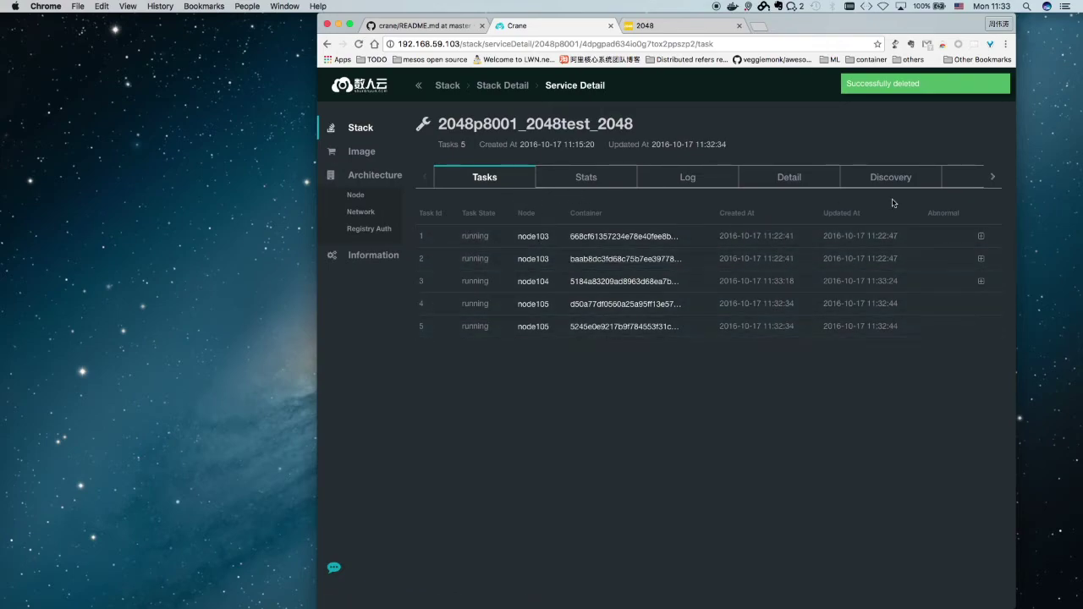
Expand task histories 1–3, showing task 3's failed state with non-zero exit (137)
click(980, 236)
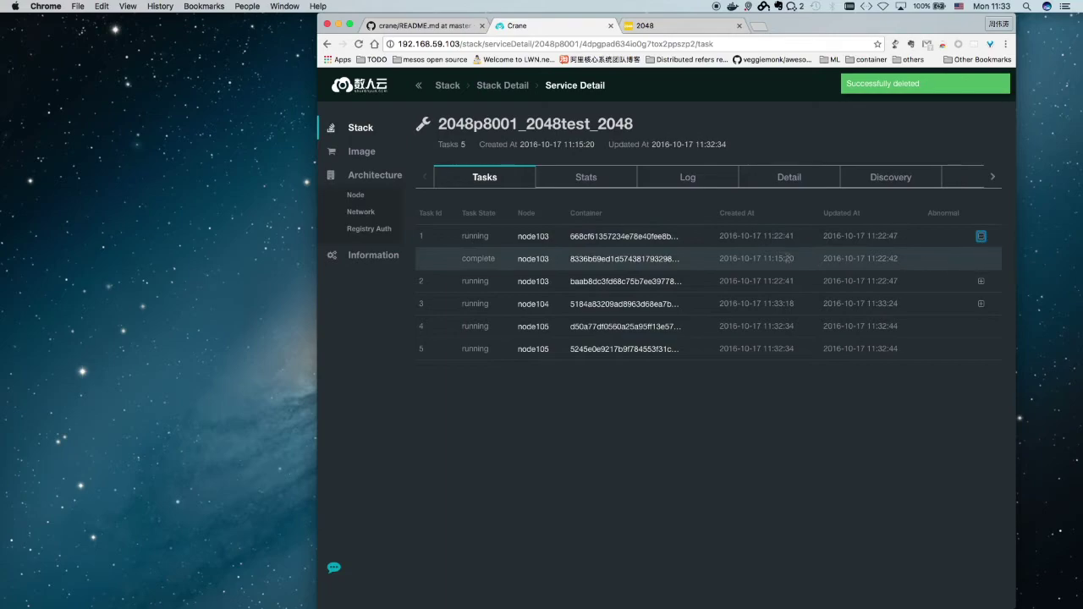
click(981, 281)
click(980, 327)
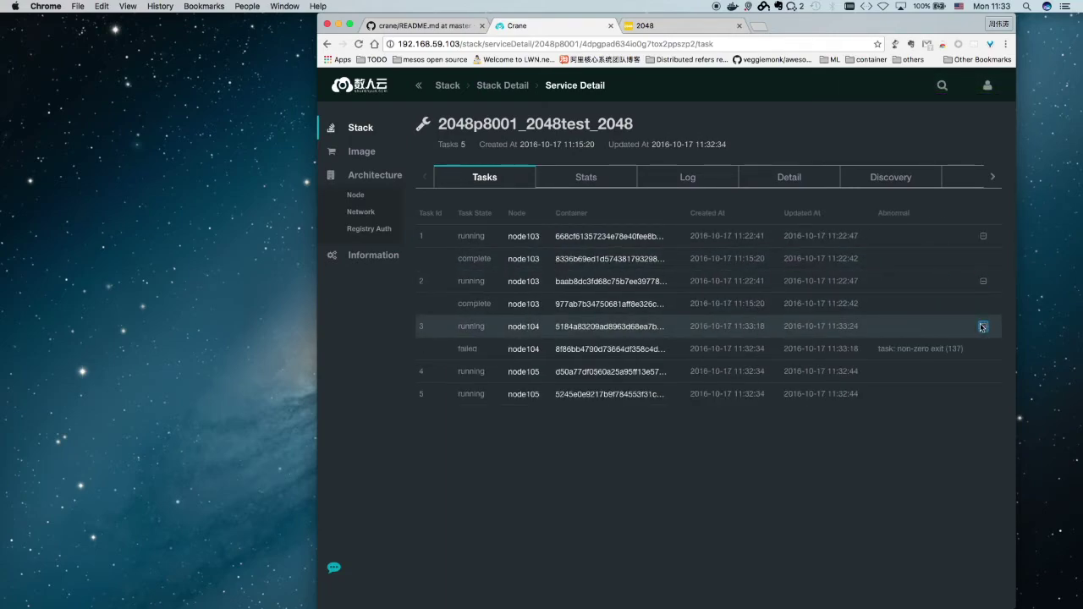
double_click(462, 351)
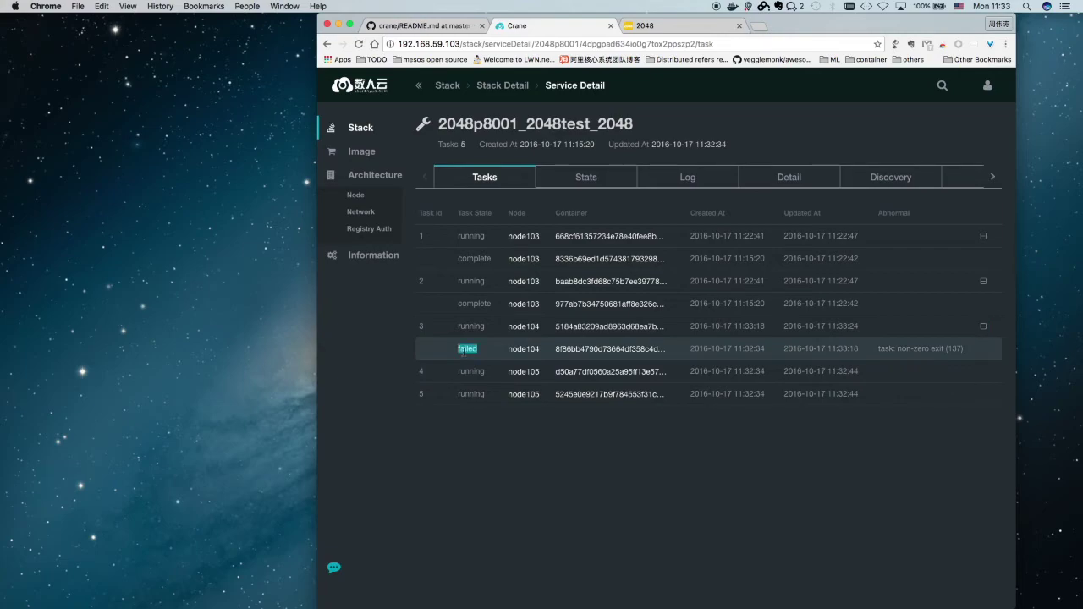
drag(973, 348, 876, 342)
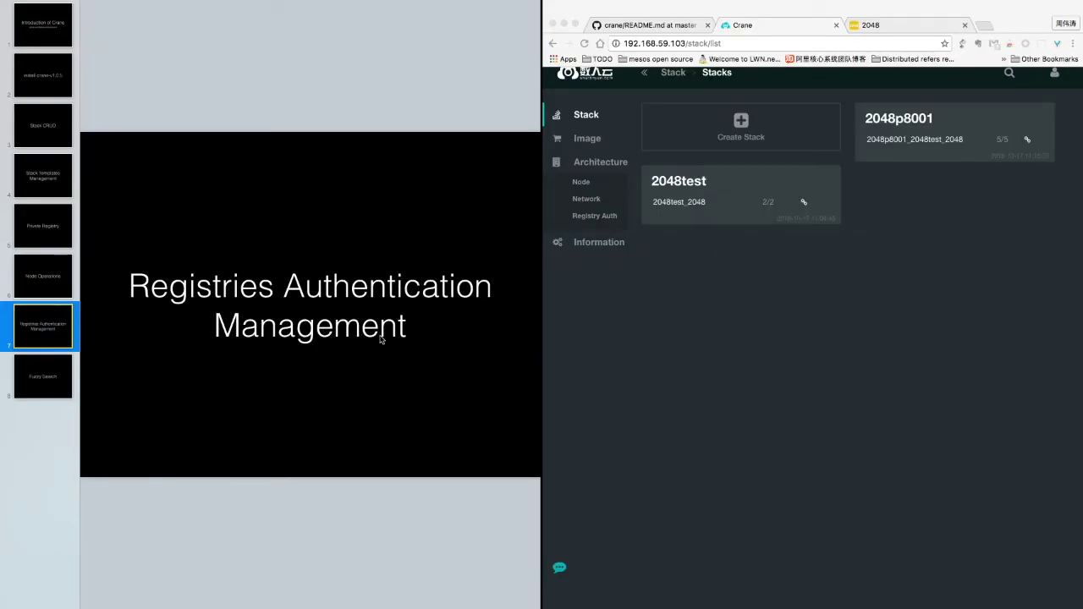
Create registry auth 'authadmin' filled with the saved registry admin username and password
click(594, 217)
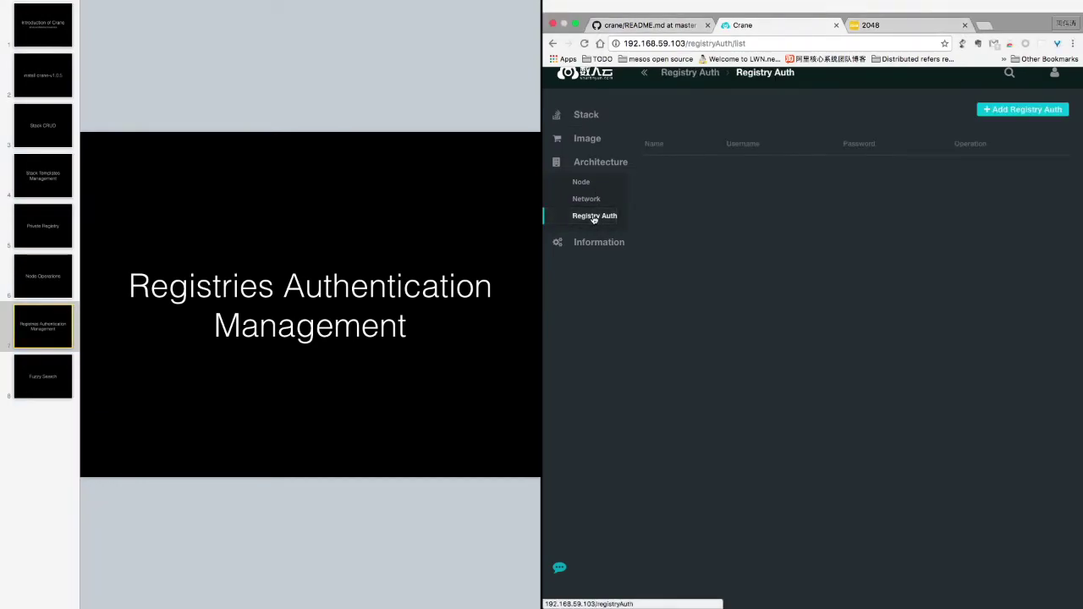
click(986, 111)
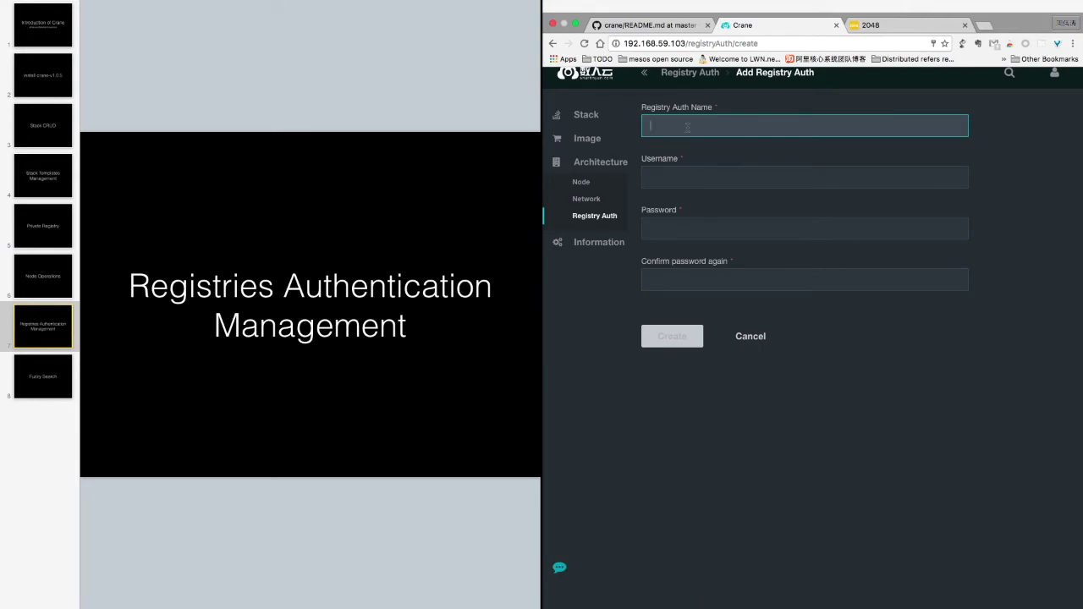
text(authadmin)
click(675, 178)
click(687, 199)
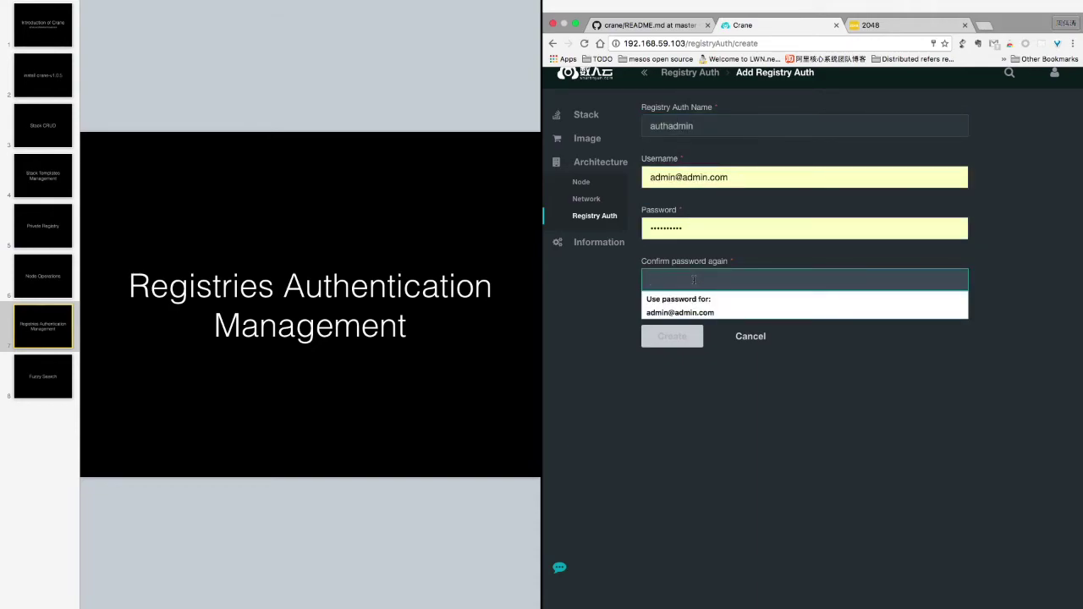
click(679, 313)
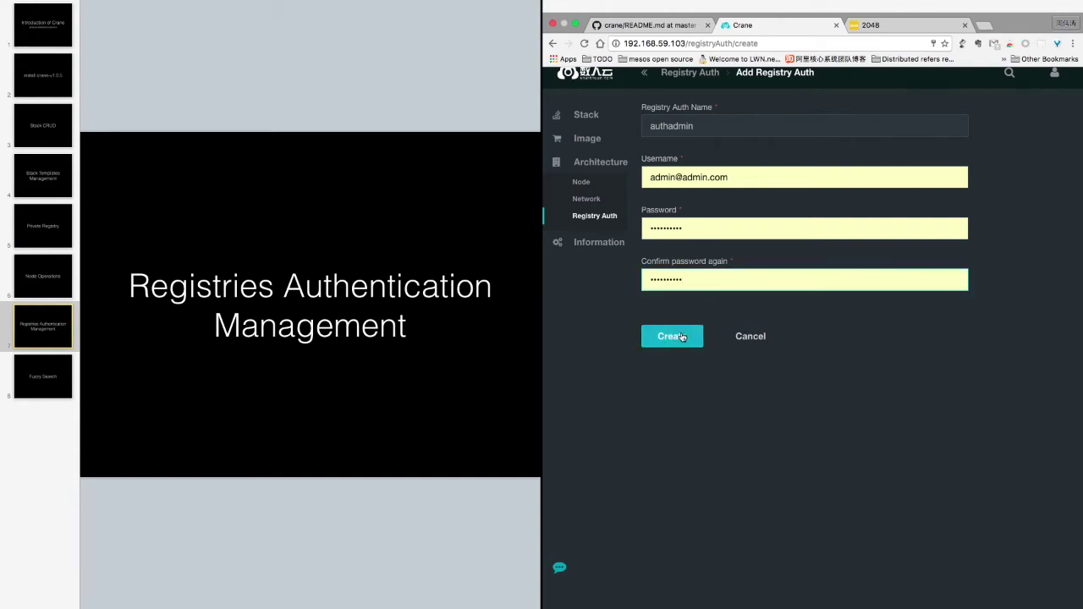
click(682, 337)
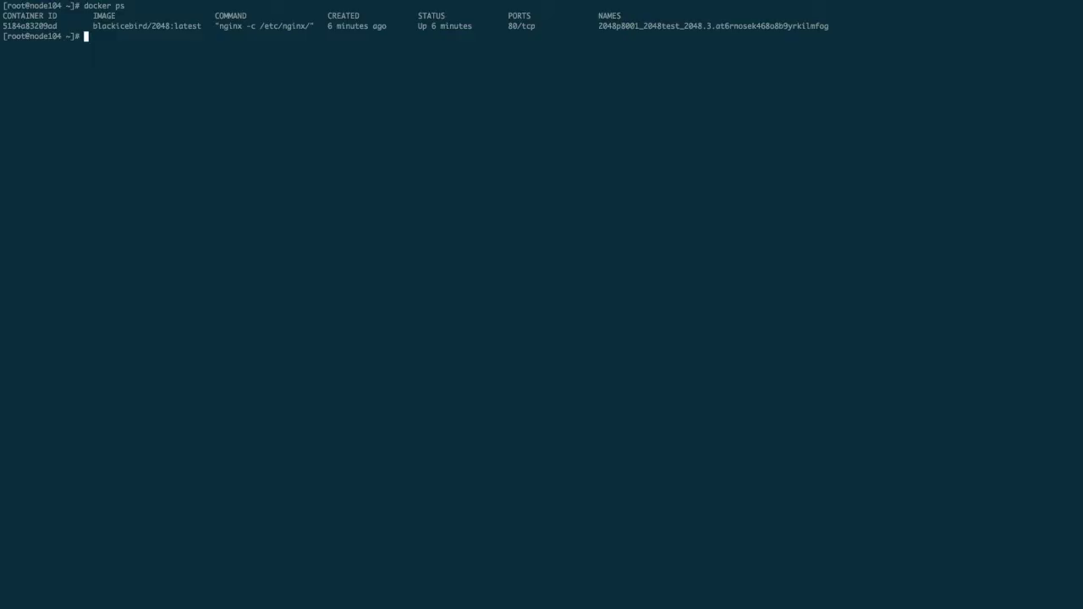
text(cot )
text(/usr/li)
text(b/sy)
text(stemd/do)
Print the /usr/lib/systemd/system/docker.service unit file
key(BackSpace)
key(BackSpace)
text(system/do)
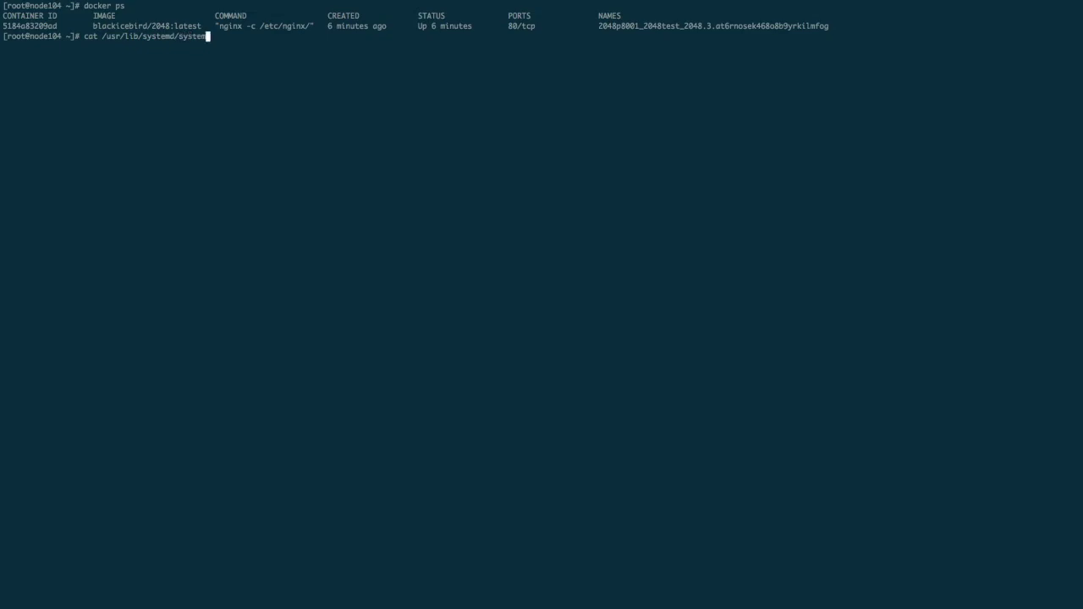
key(Tab)
key(Return)
Append --insecure-registry 192.168.59.103:5000 to the ExecStart line in docker.service and save it
text(vi !$)
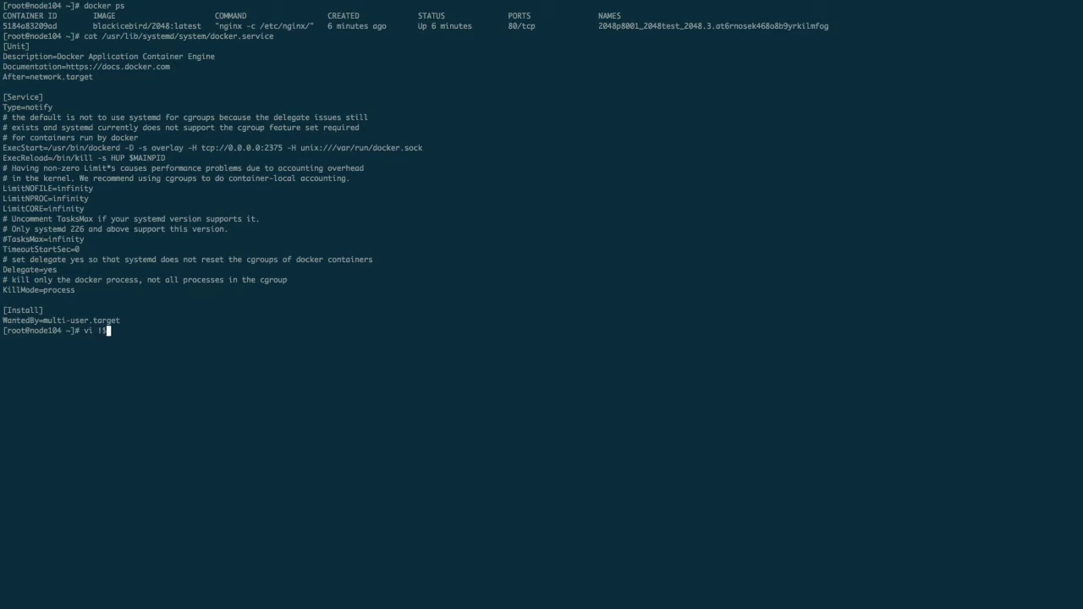
key(Return)
key(Down)
key(Down)
key(Down)
key(Down)
key(Down)
key(Down)
key(Down)
key(Down)
key(Down)
key(Down)
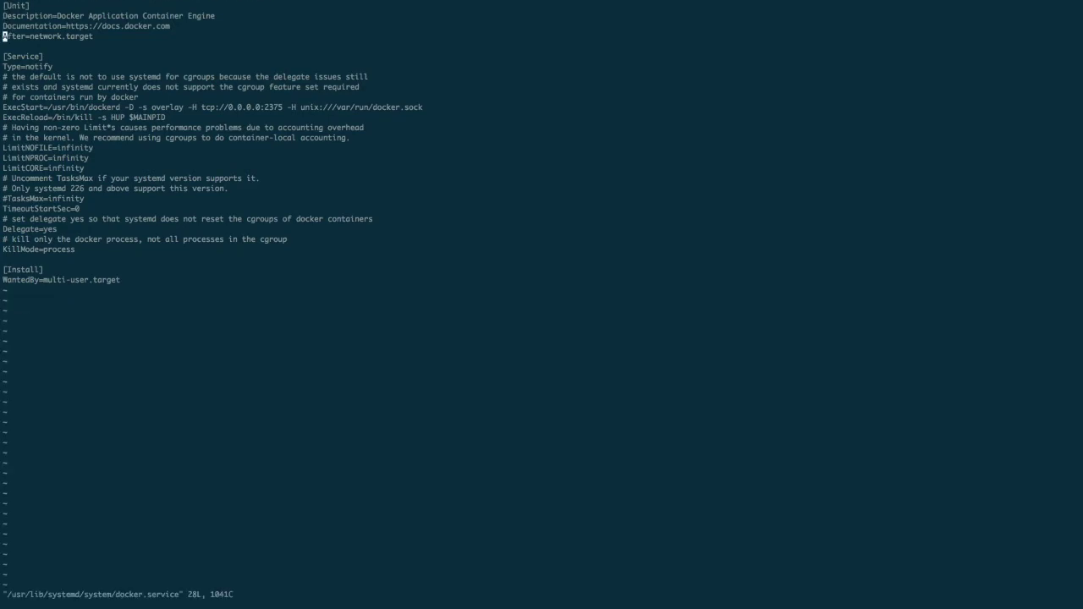
text(A --in)
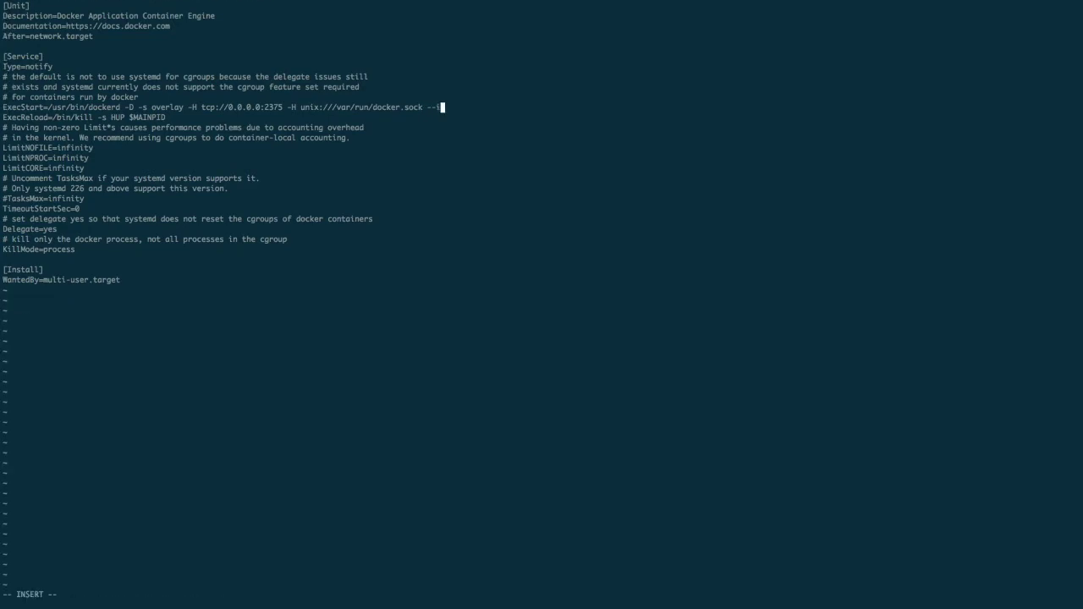
text(secure-registry 192.168.59.103:)
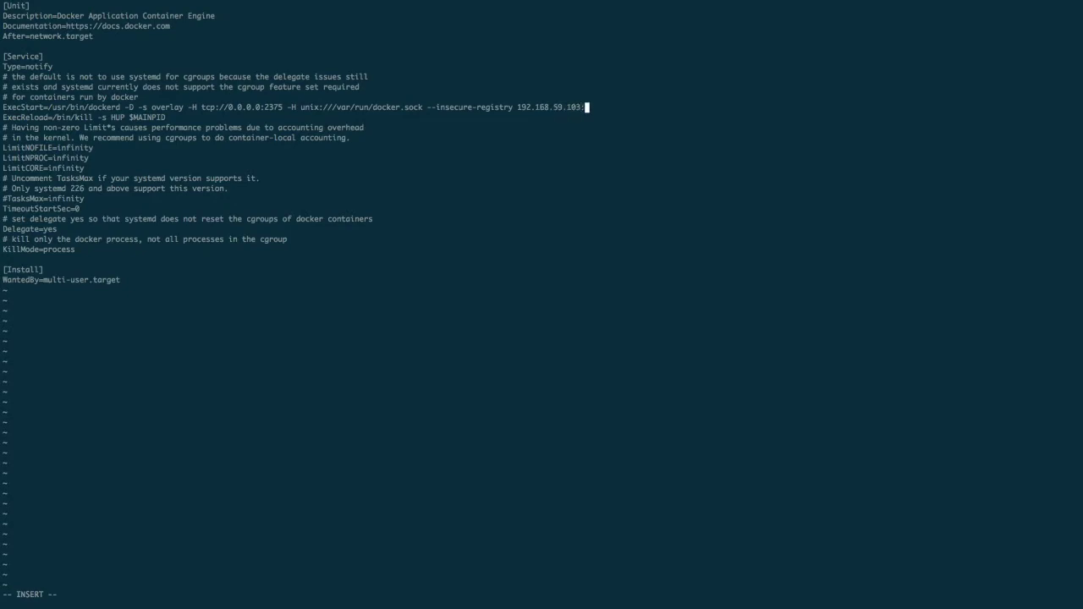
text(5000)
key(Escape)
text(:wq)
key(Return)
Run systemctl daemon-reload and restart the Docker service
text(sy)
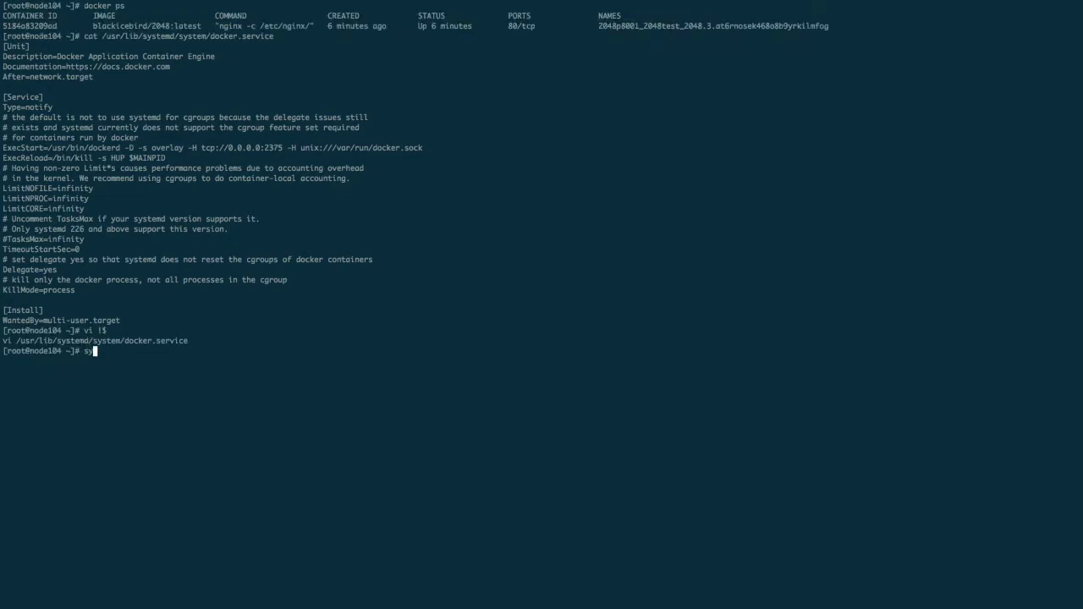
text(stemctl daemon-reload)
key(Return)
text(service docker res)
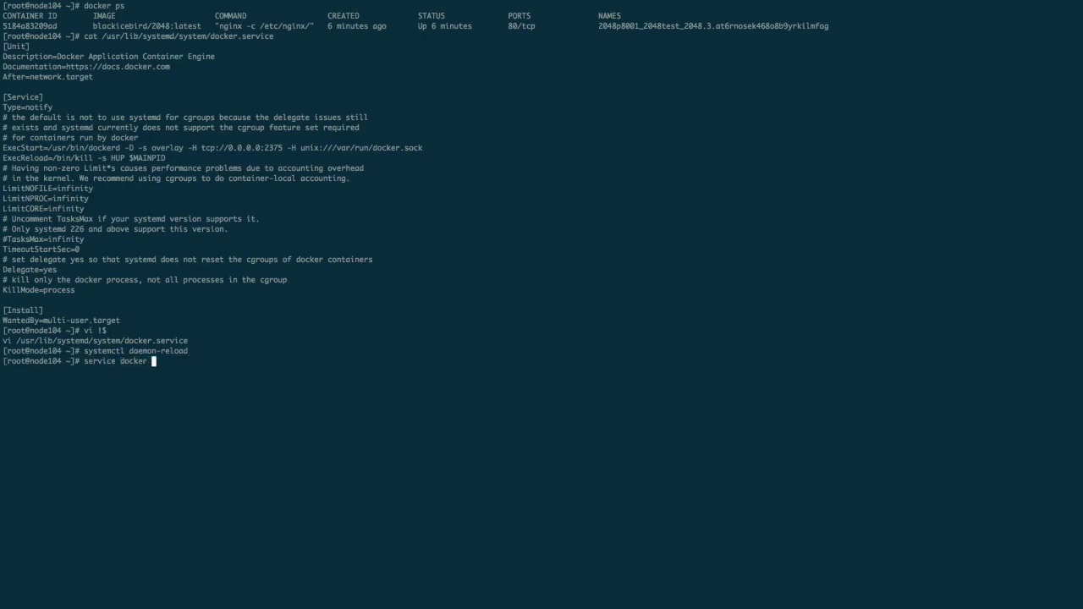
text(tart)
key(Return)
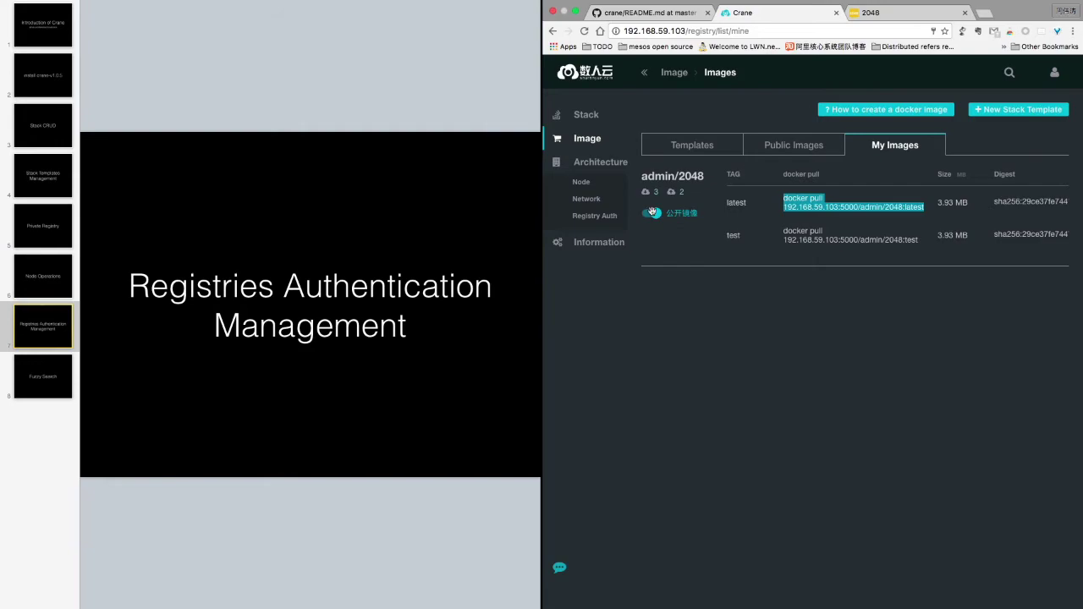
Make admin/2048 private and copy its latest tag's docker pull command into the terminal
click(651, 213)
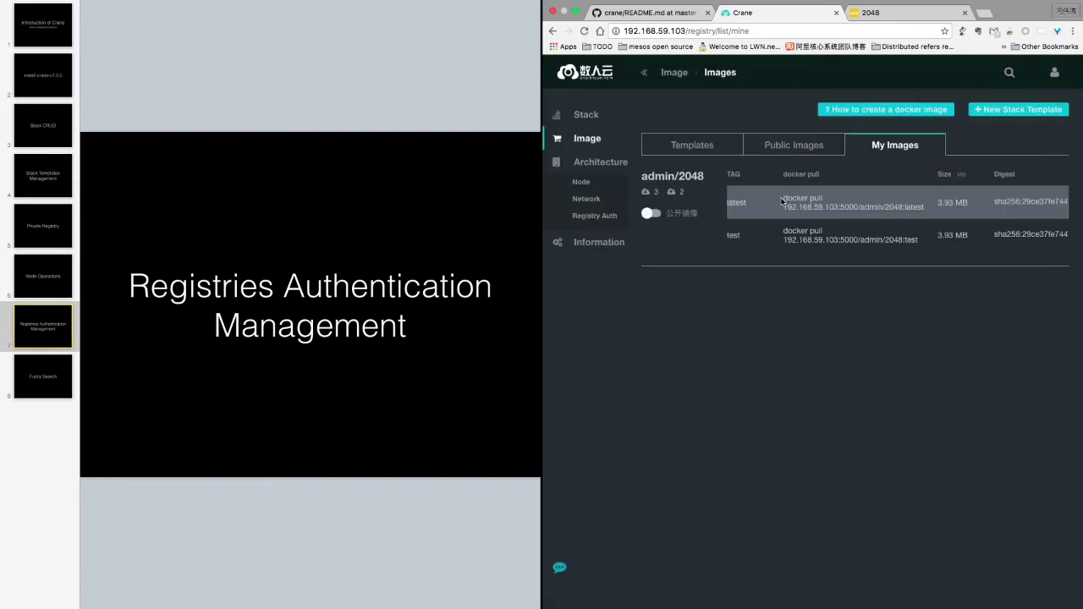
drag(784, 201, 926, 207)
key(super+c)
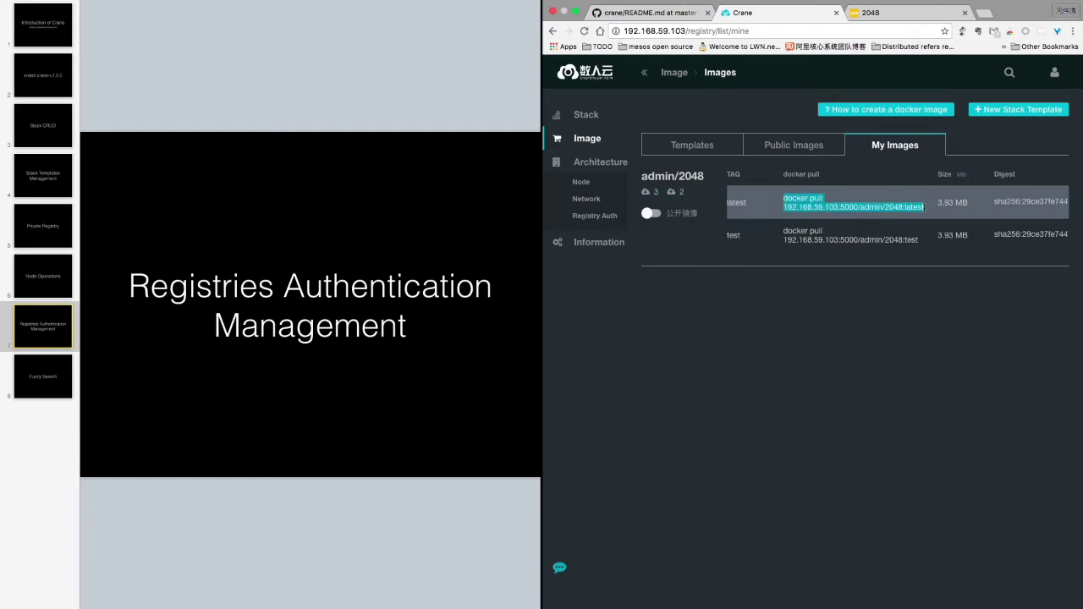
key(ctrl+Right)
key(super+v)
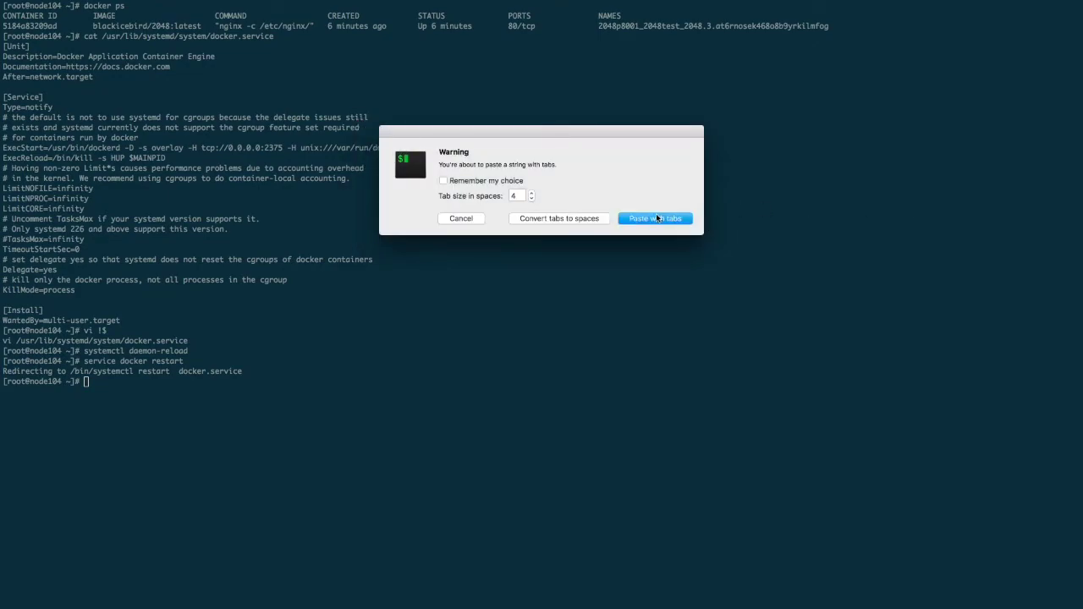
Paste and run docker pull 192.168.59.103:5000/admin/2048:latest, which fails with HTTP 400
click(655, 219)
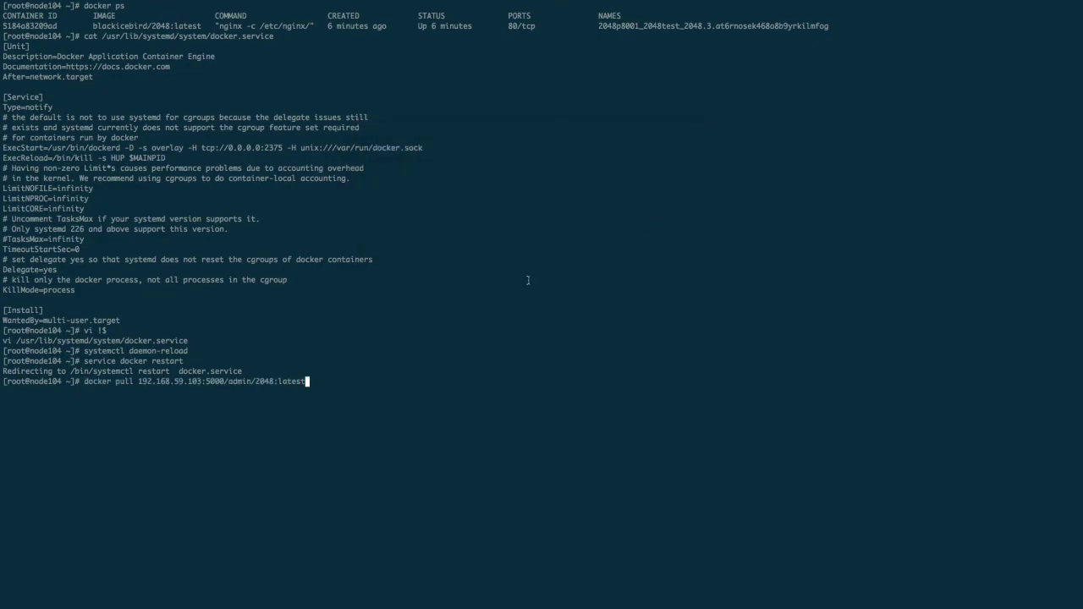
key(Return)
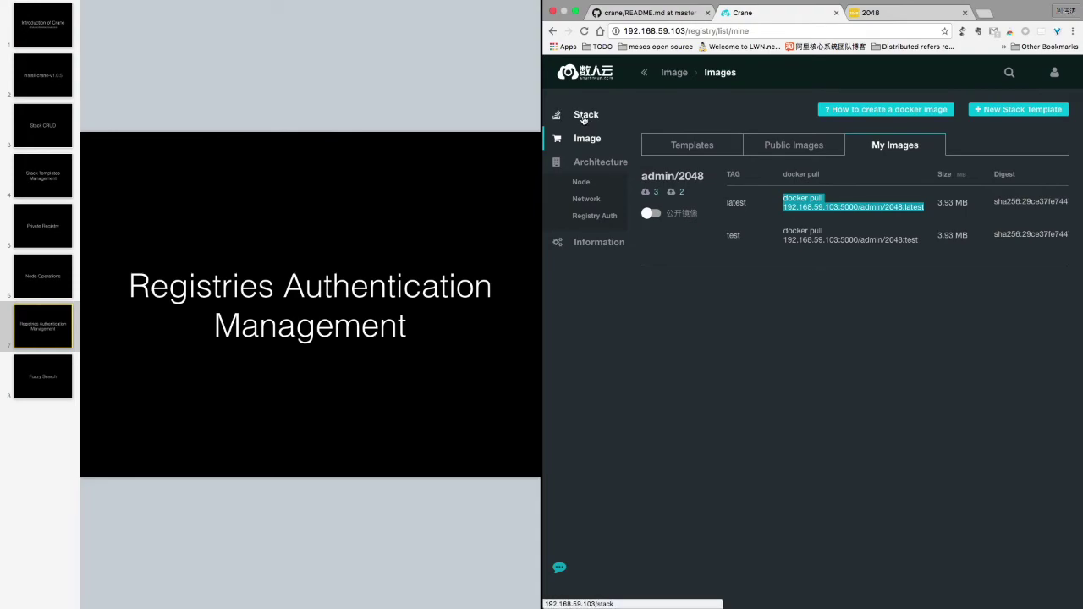
Start a guided new stack named registryAuth
click(583, 117)
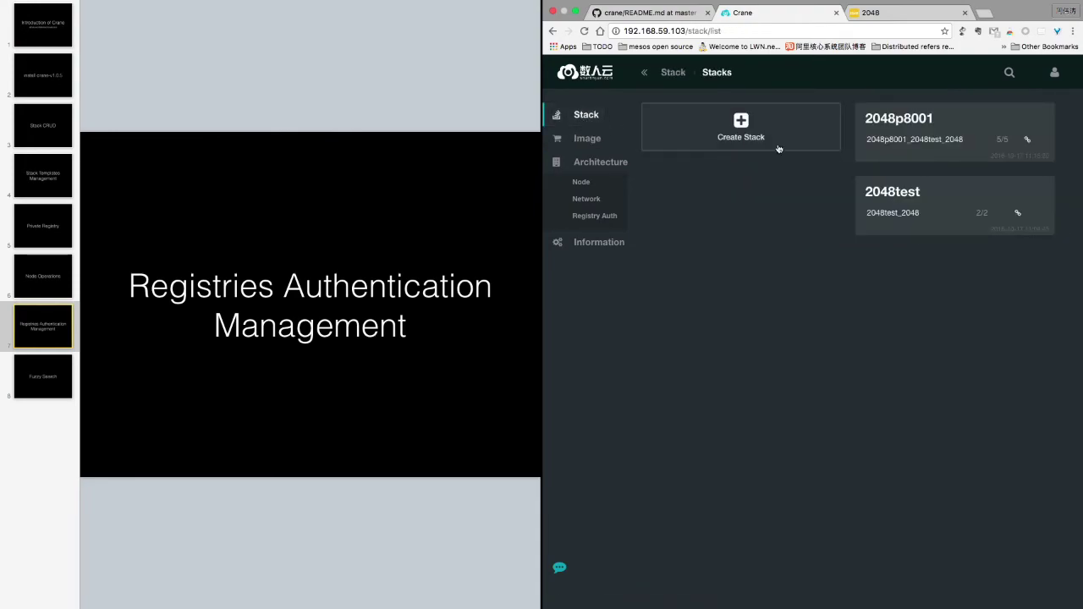
click(738, 121)
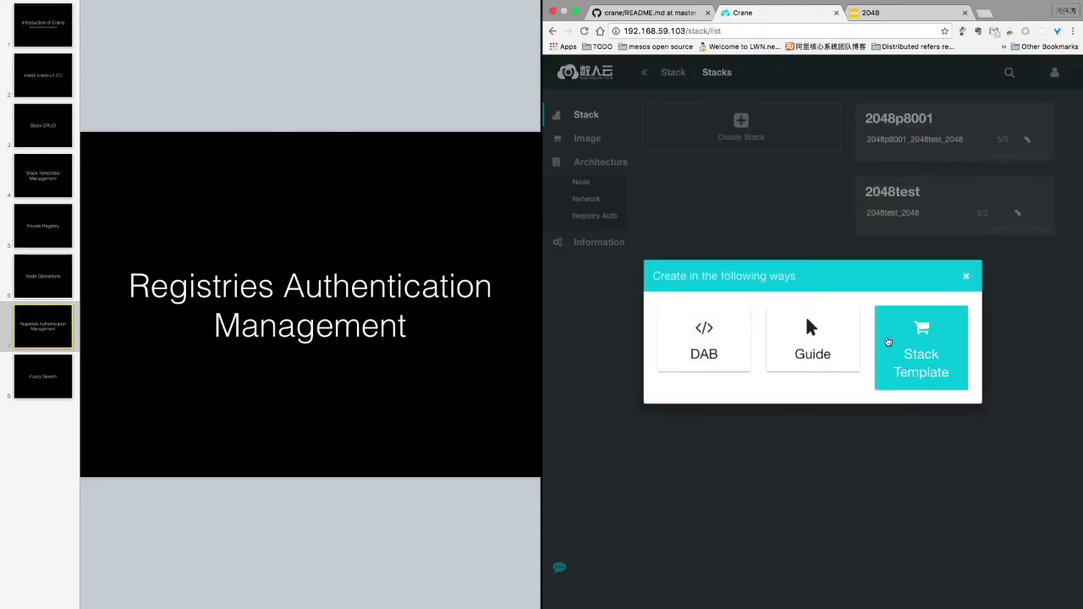
click(828, 342)
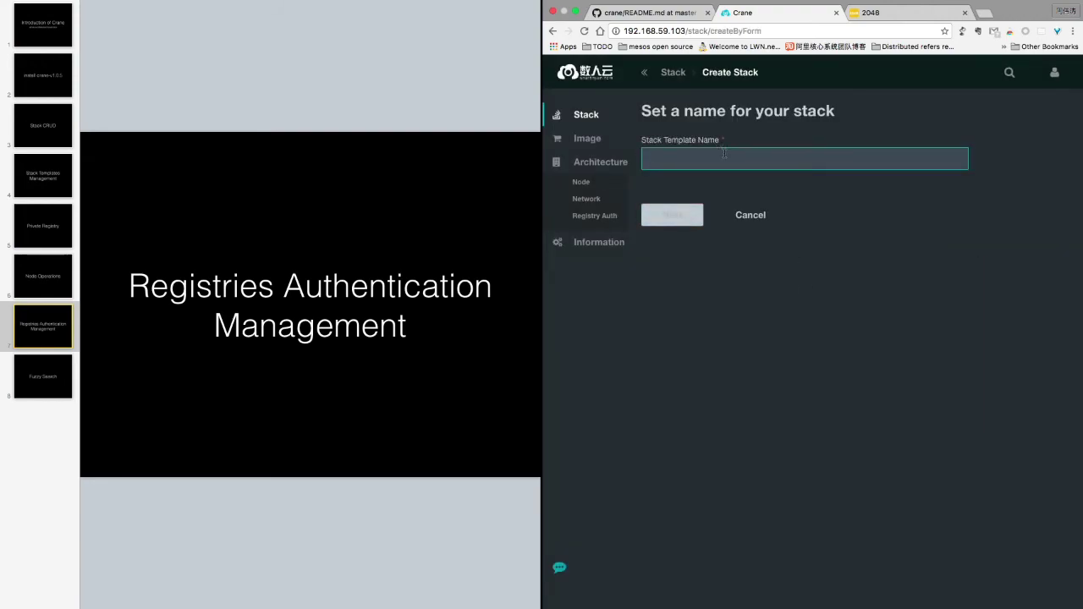
text(registrty)
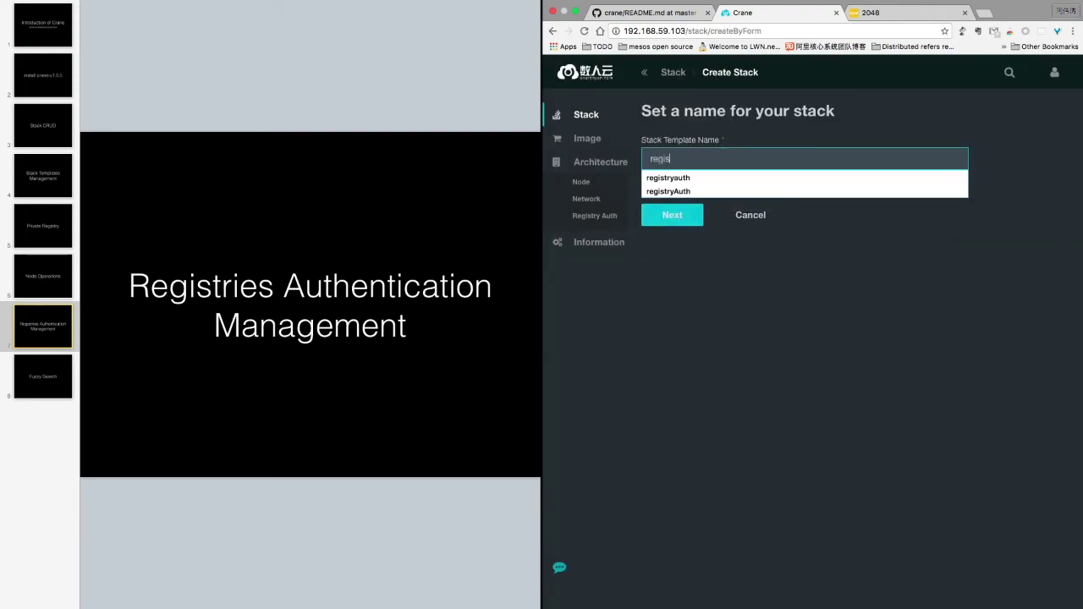
key(BackSpace)
text(yAut)
click(715, 191)
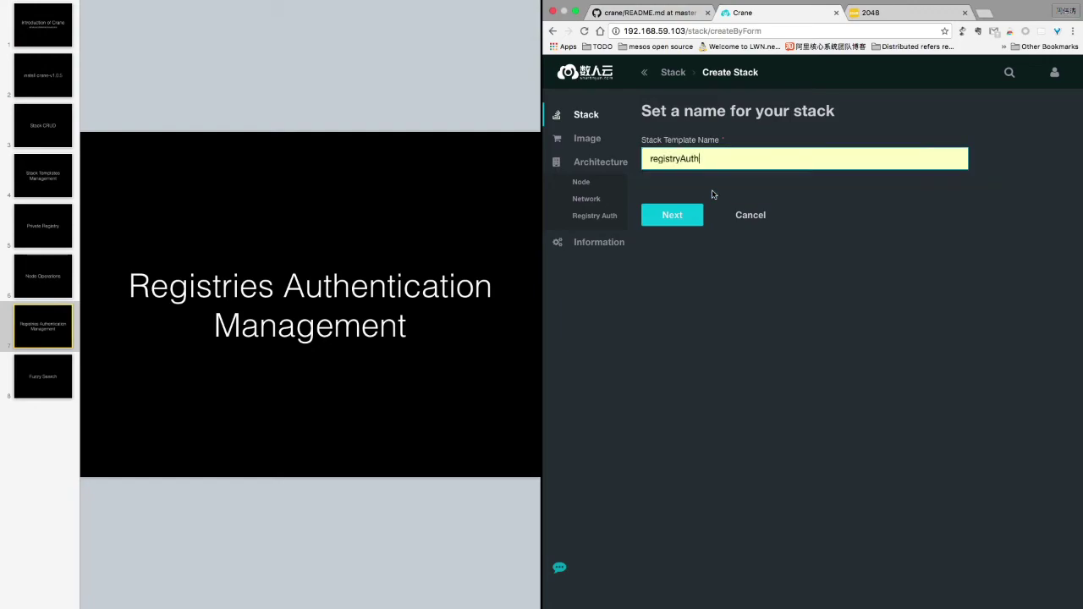
click(677, 222)
Name the service 2048 with image 192.168.59.103:5000/admin/2048 and 5 replicas
click(702, 195)
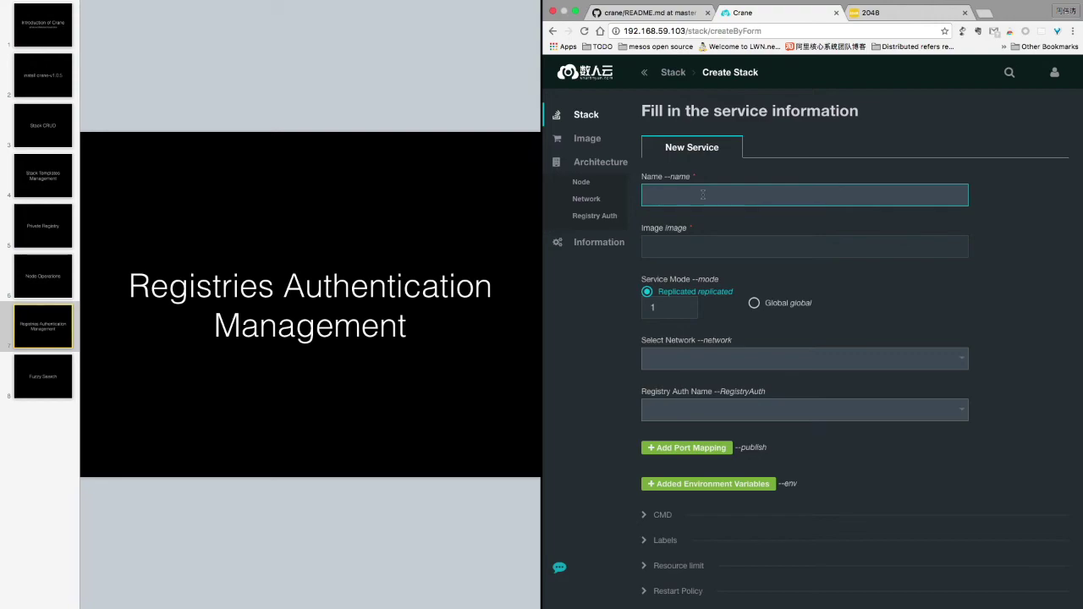
text(2048)
click(705, 246)
text(192.168.5)
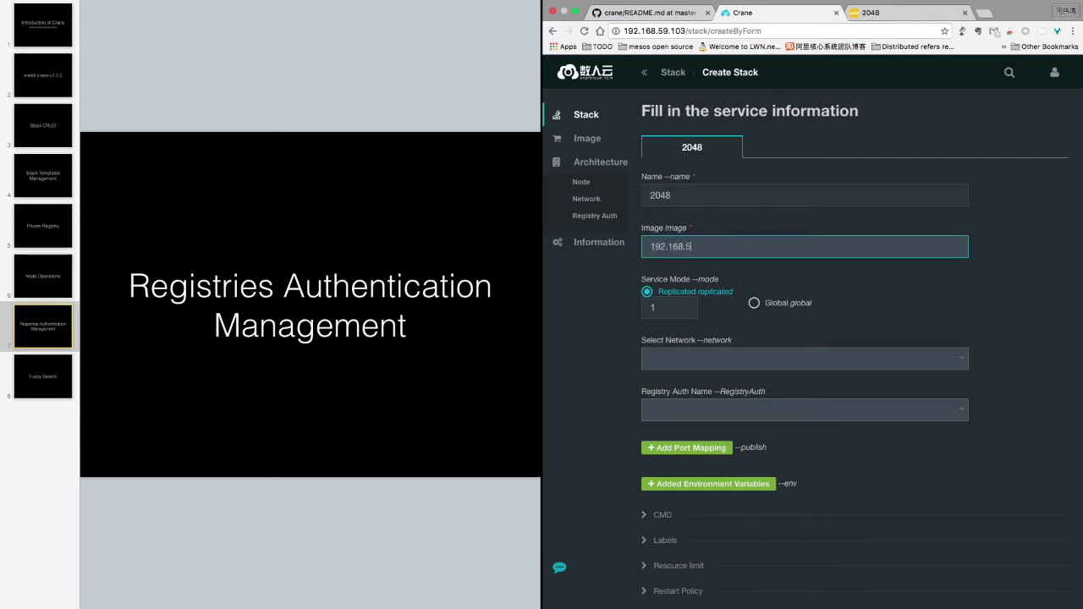
text(9.103:5000/admin/2048)
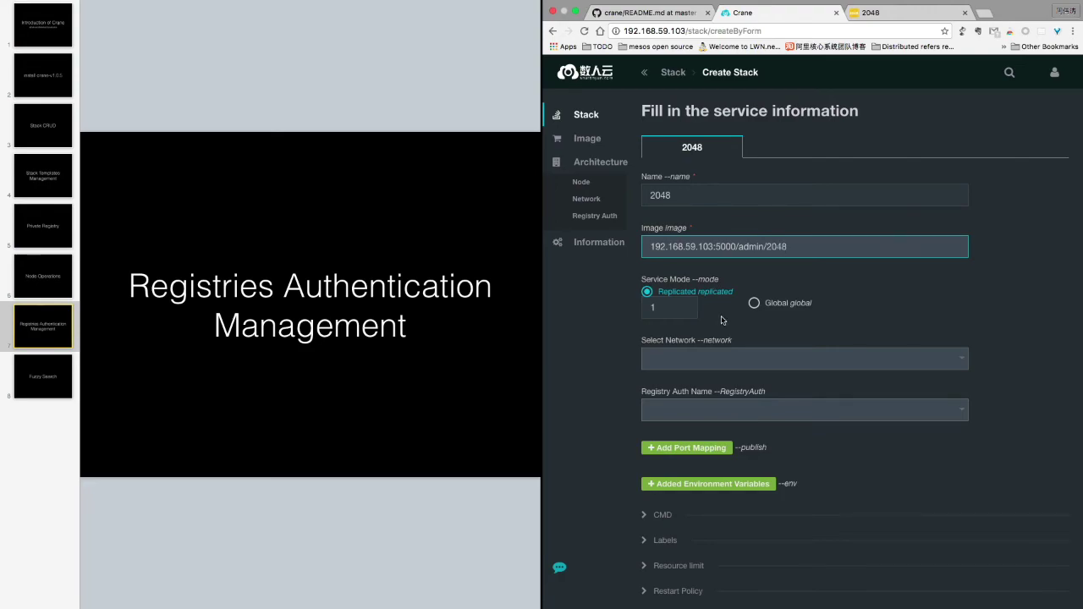
scroll(721, 321, down, 1)
double_click(690, 264)
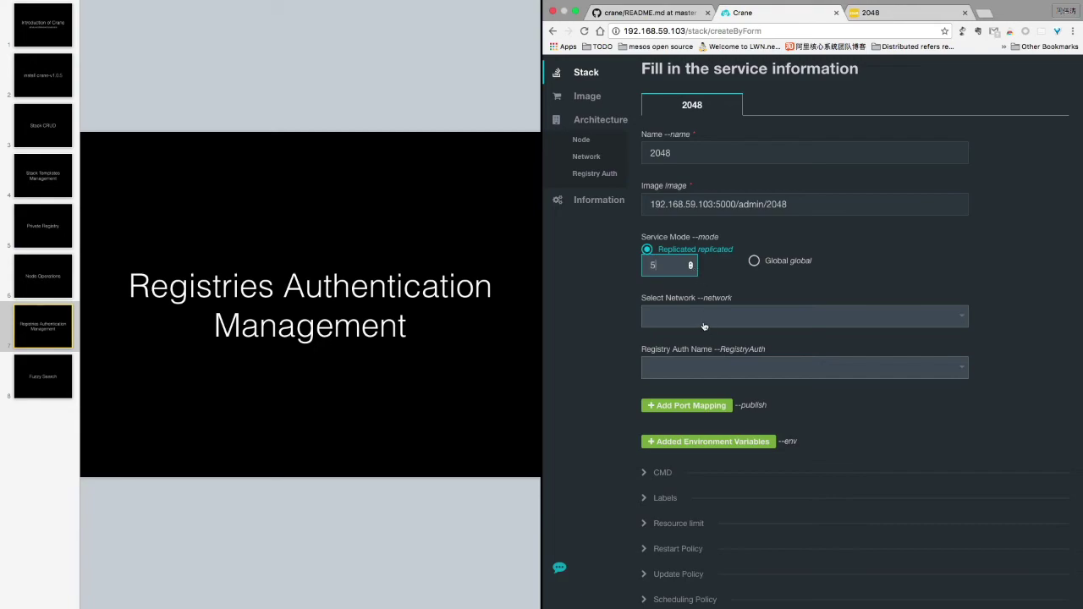
scroll(606, 397, down, 1)
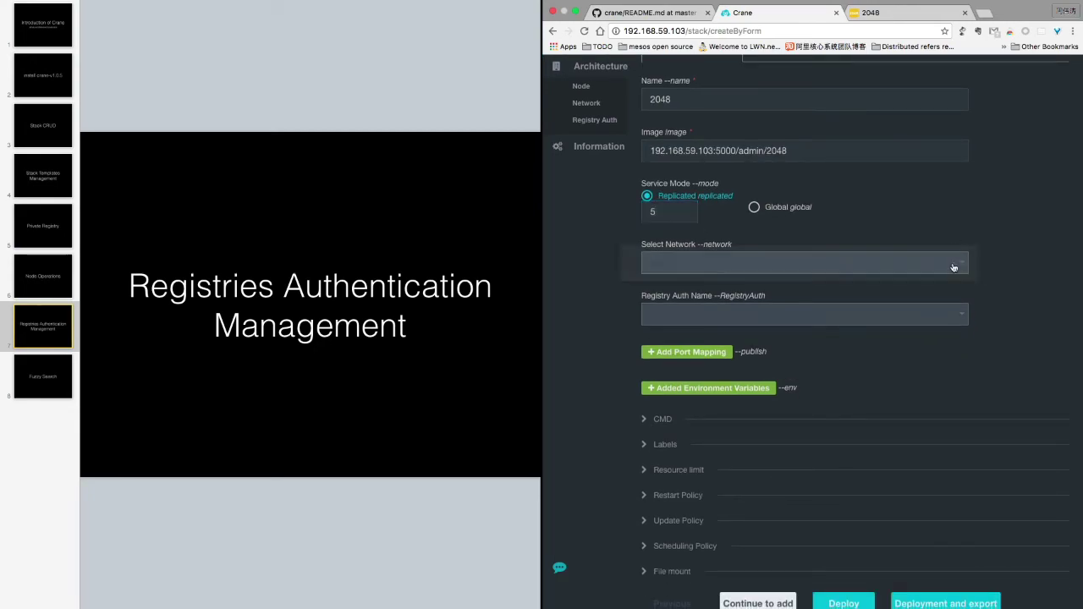
Attach the service to the ingress network and use the authadmin registry auth
click(953, 268)
click(781, 266)
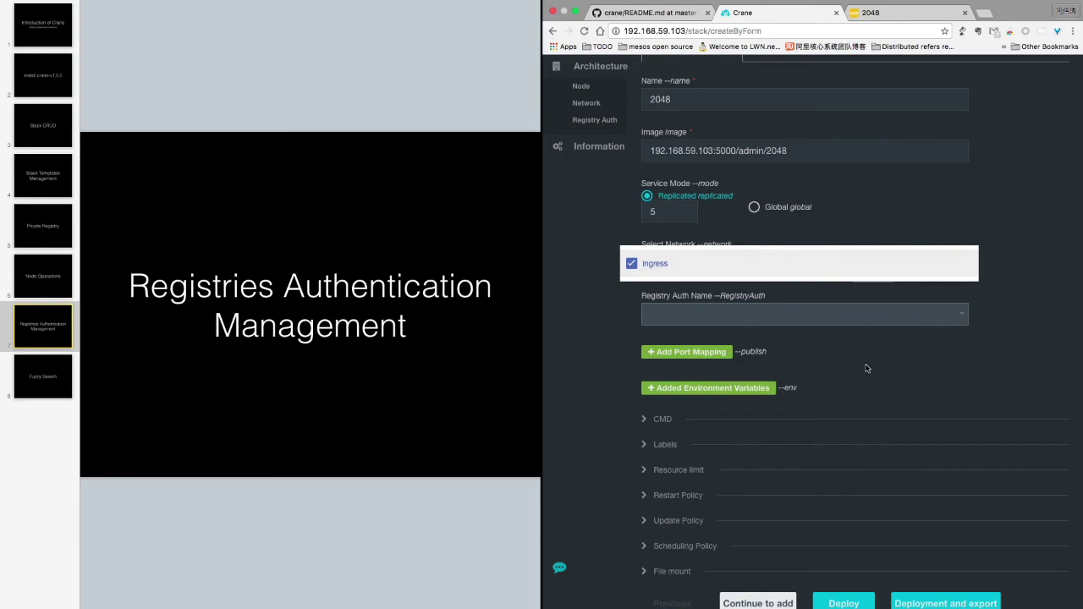
click(866, 368)
scroll(866, 368, down, 1)
click(952, 270)
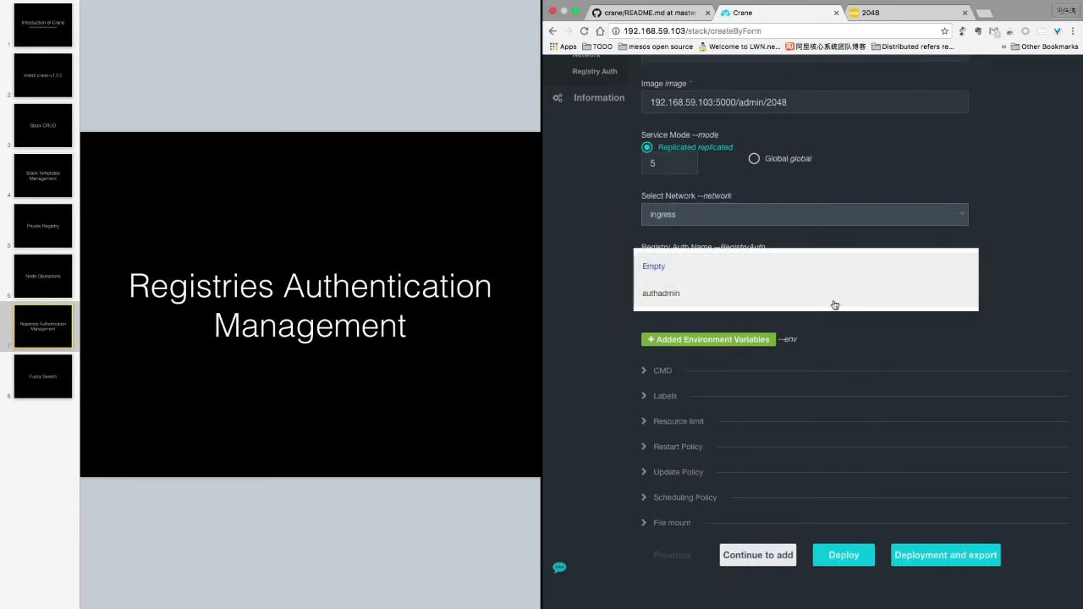
click(799, 295)
scroll(853, 355, down, 1)
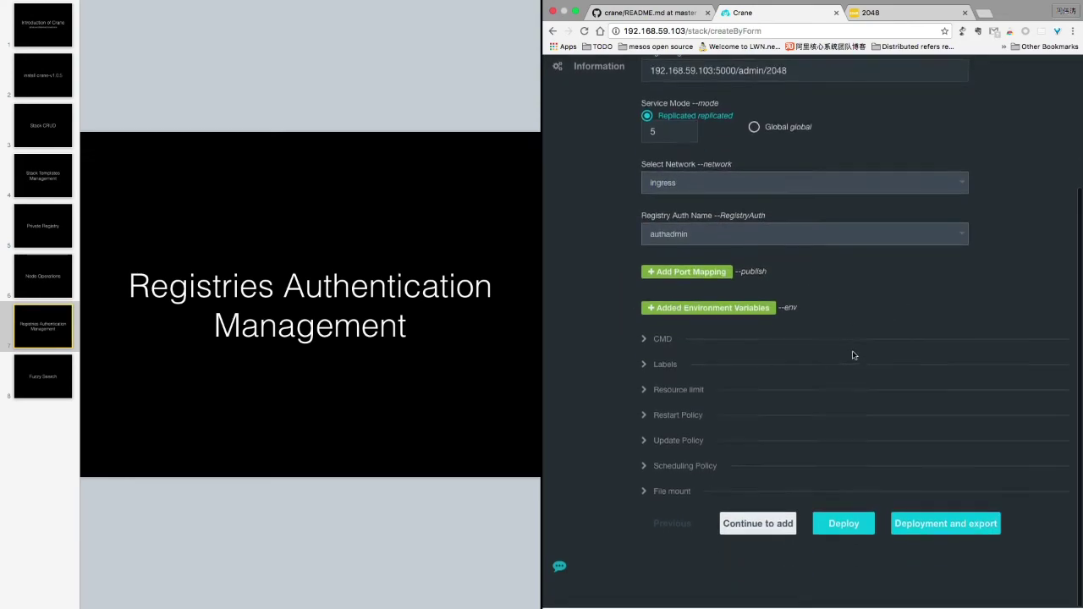
Add a TCP port mapping from container port 80 to host port 8003
click(697, 273)
click(700, 301)
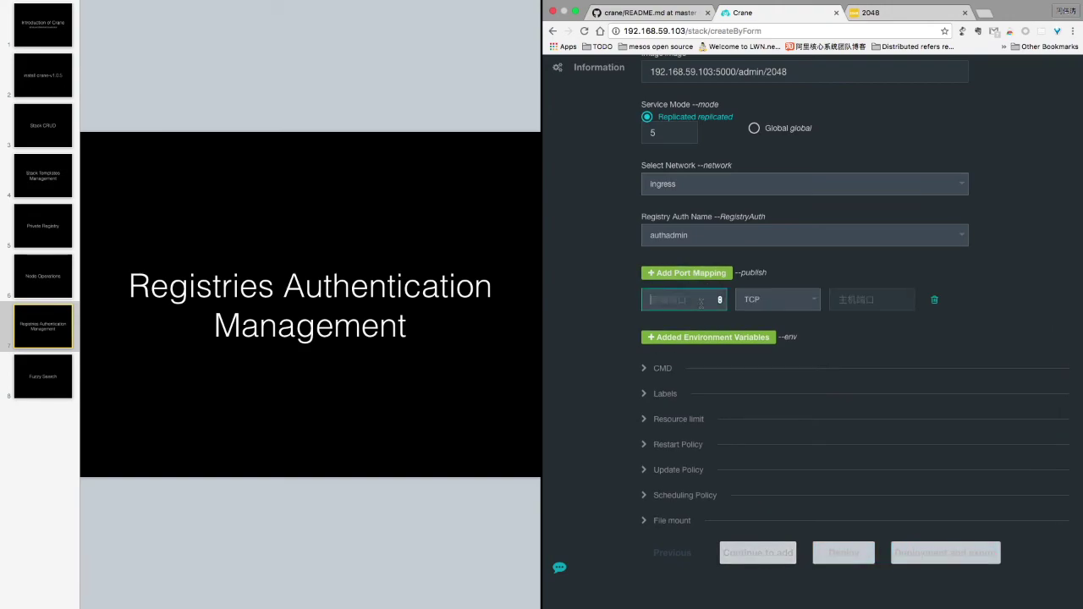
text(80)
click(878, 300)
text(8)
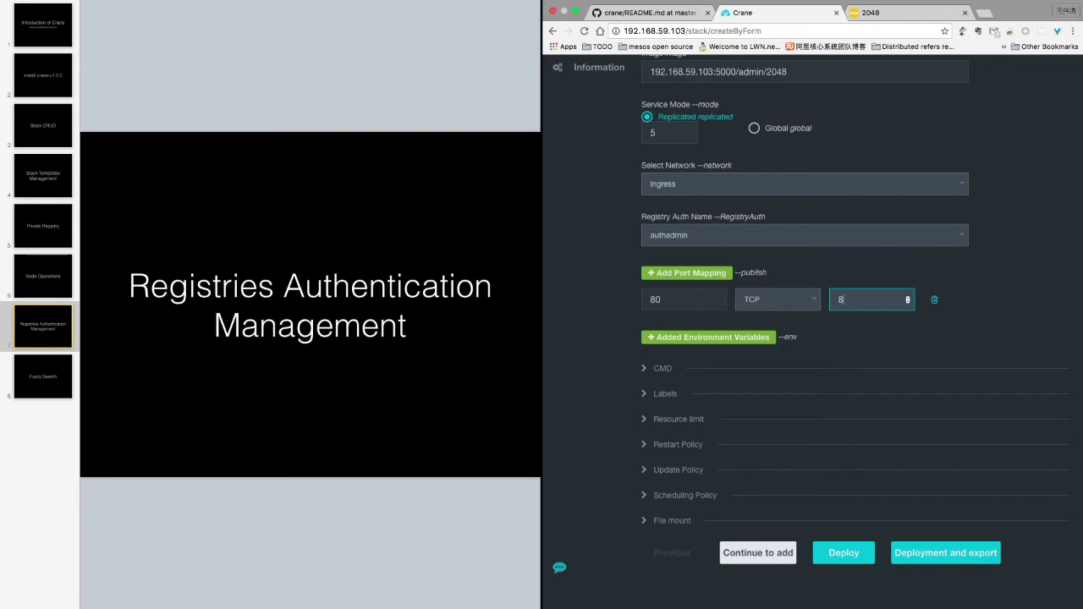
text(002)
key(BackSpace)
text(3)
scroll(884, 343, down, 2)
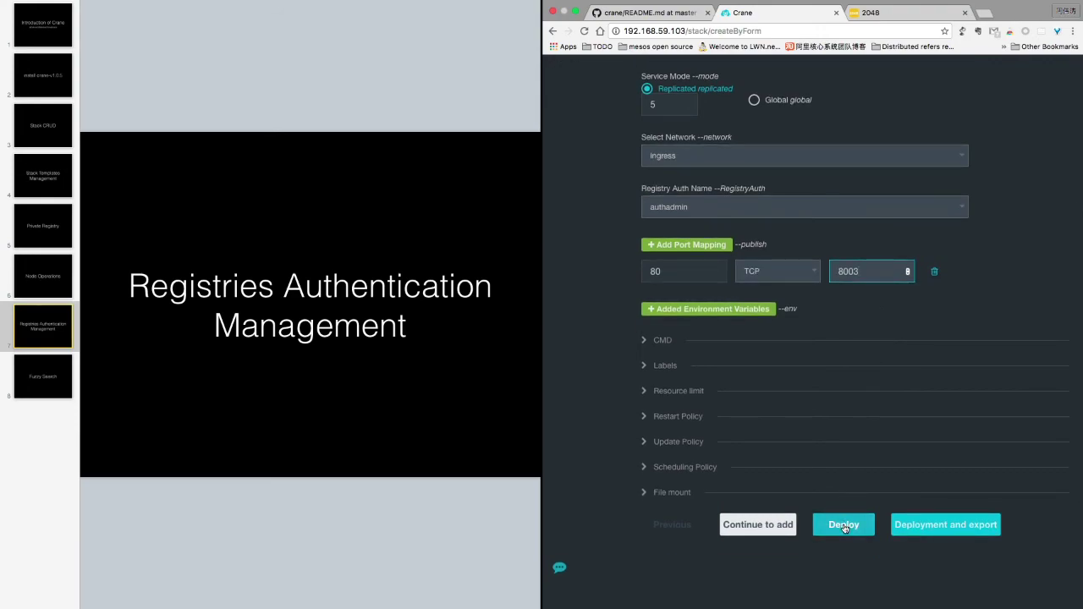
Deploy the registryAuth stack and open registryAuth_2048, now running 5 tasks
click(844, 525)
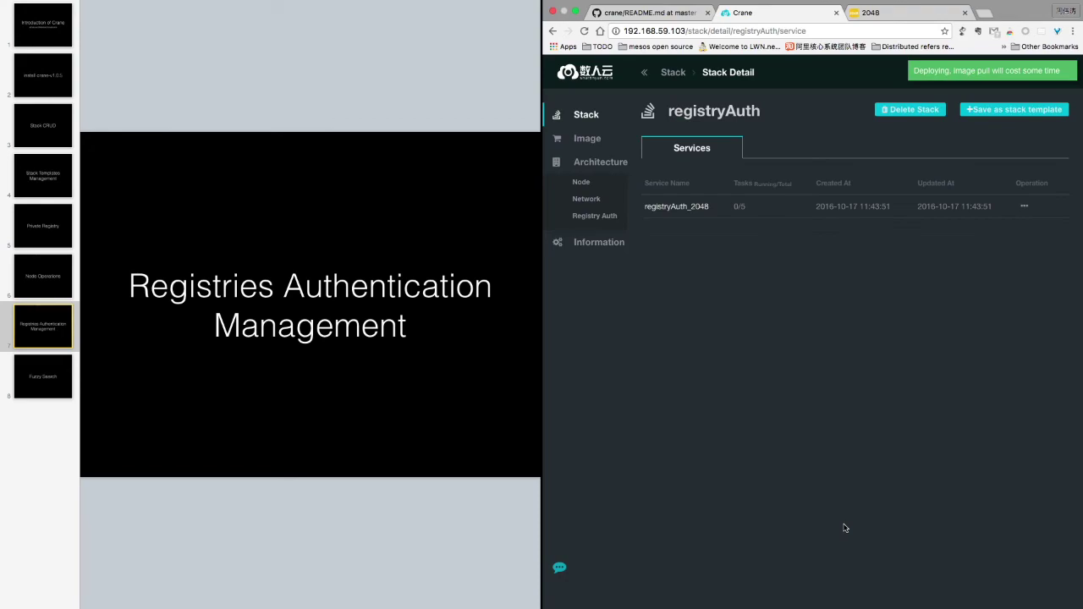
click(583, 31)
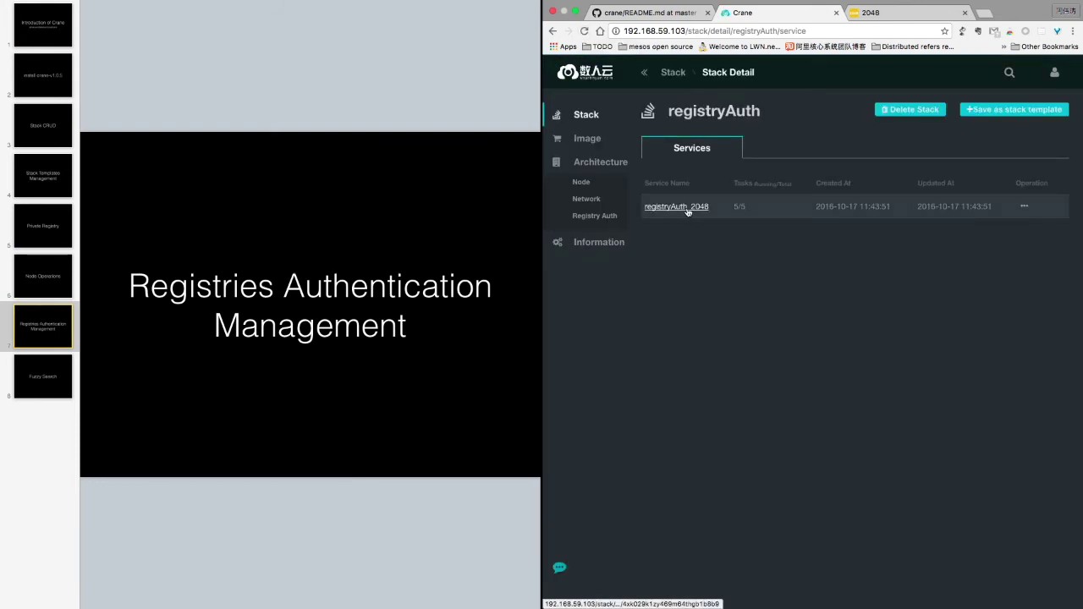
click(688, 213)
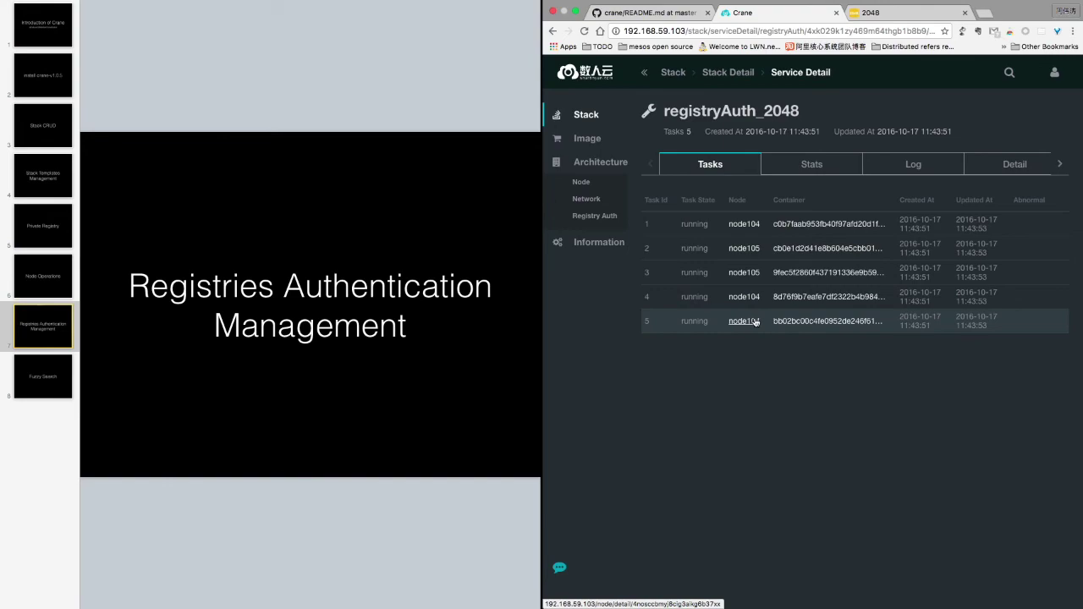
Open the private 192.168.59.103:5000/admin/2048:latest image details on node104
click(742, 223)
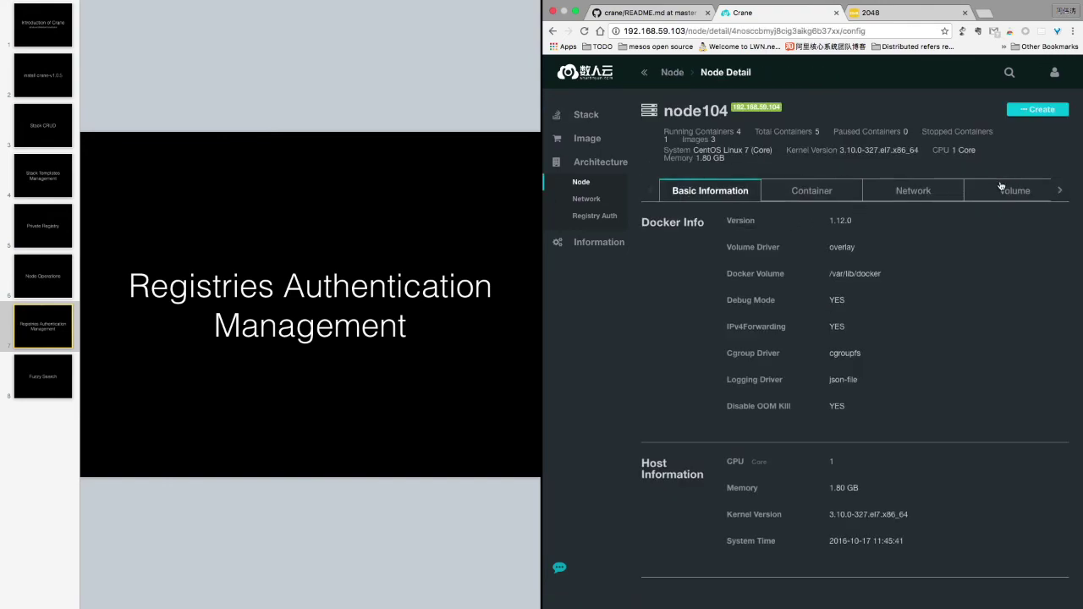
click(1060, 190)
click(1000, 192)
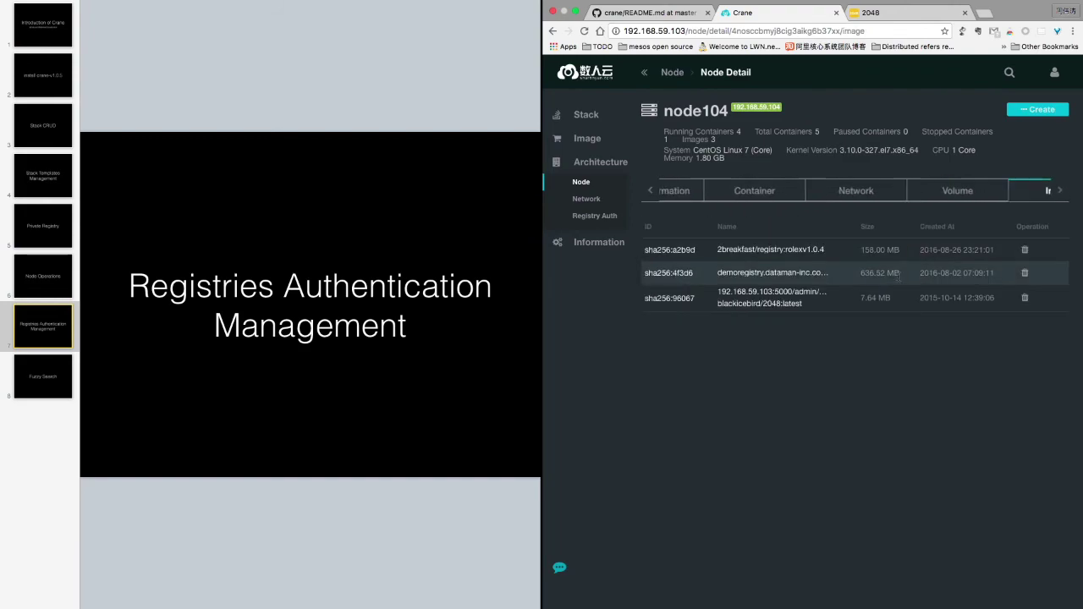
click(745, 297)
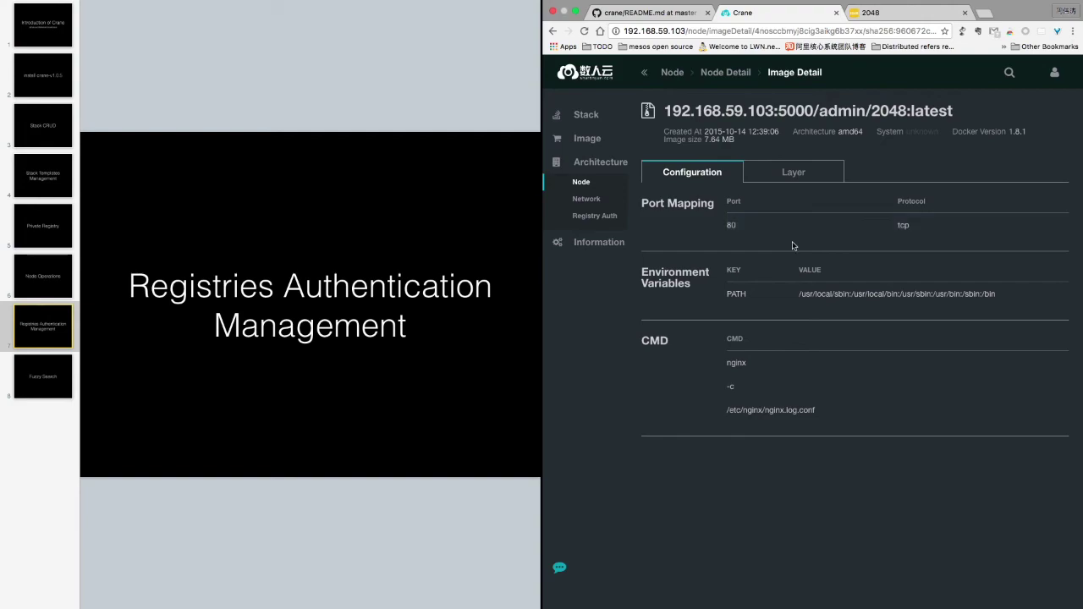
click(42, 376)
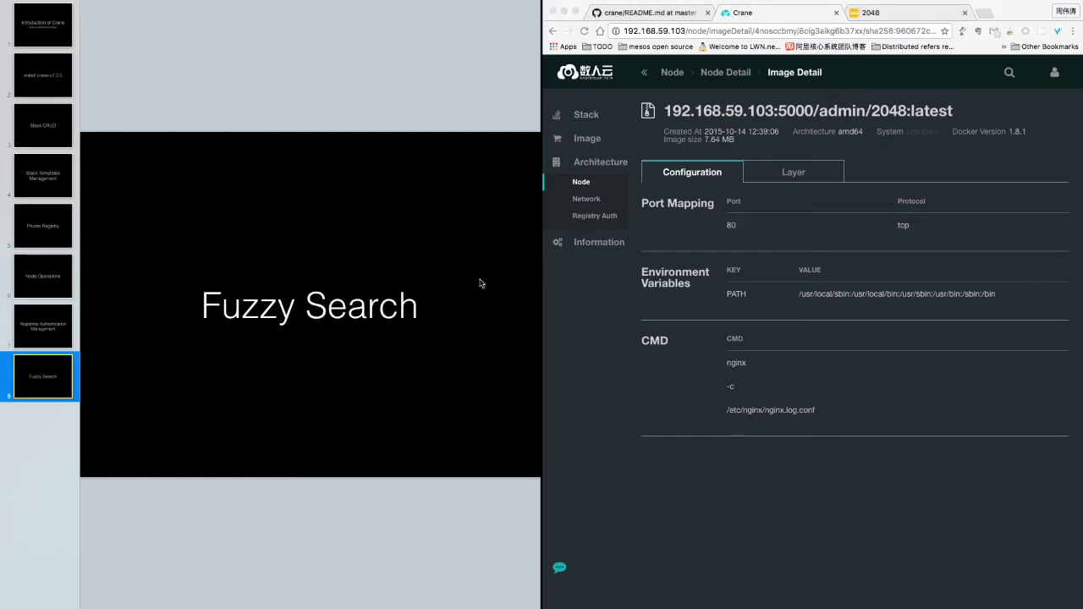
Fuzzy-search 'test' from the stack list and open the 2048test stack's 2048test_2048 service
click(575, 116)
click(576, 116)
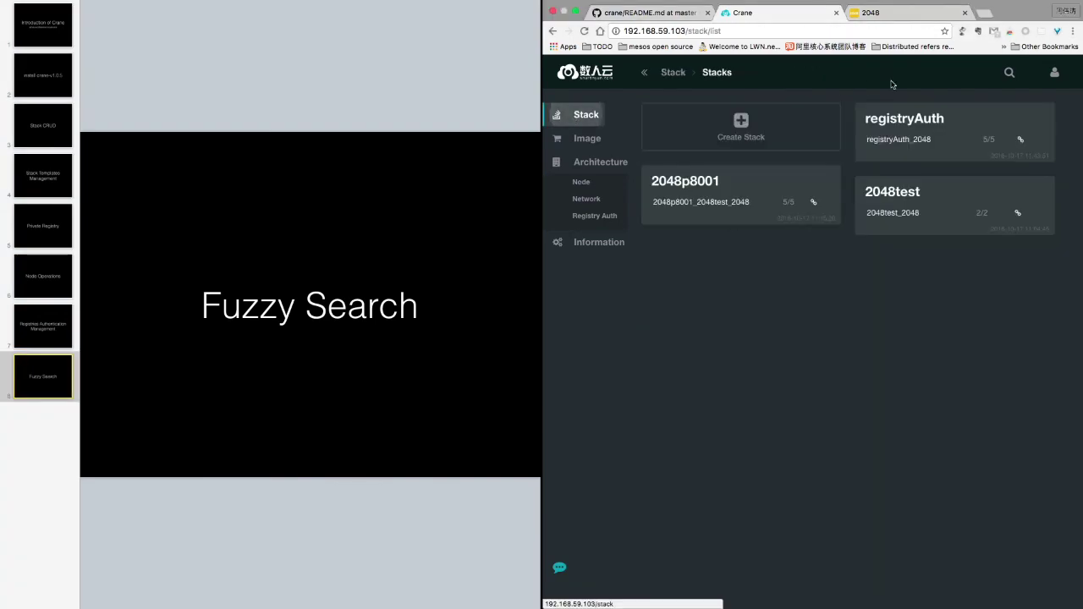
click(1010, 74)
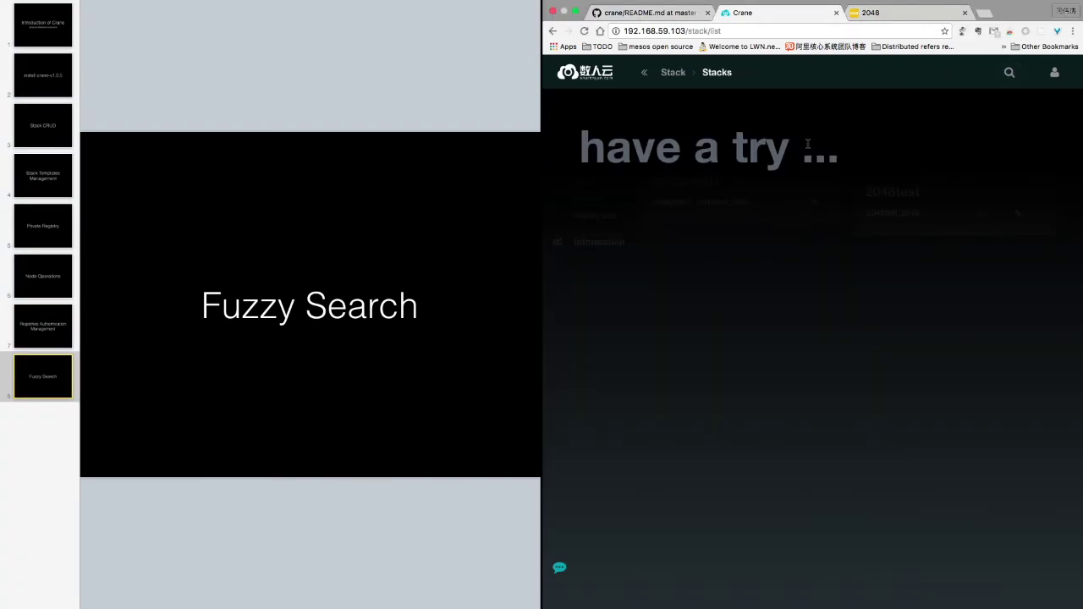
text(test)
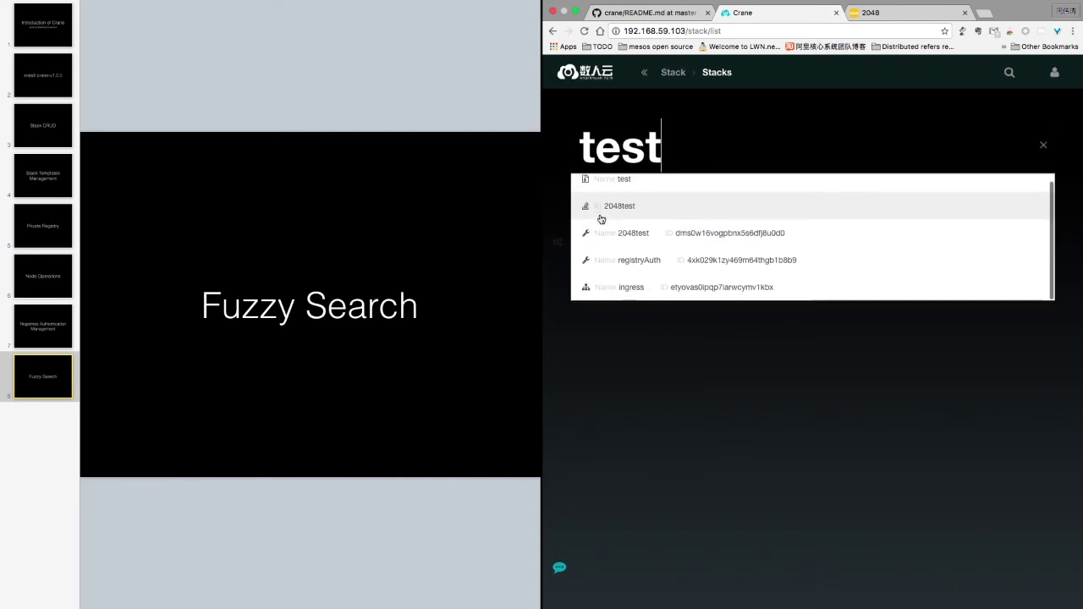
click(603, 217)
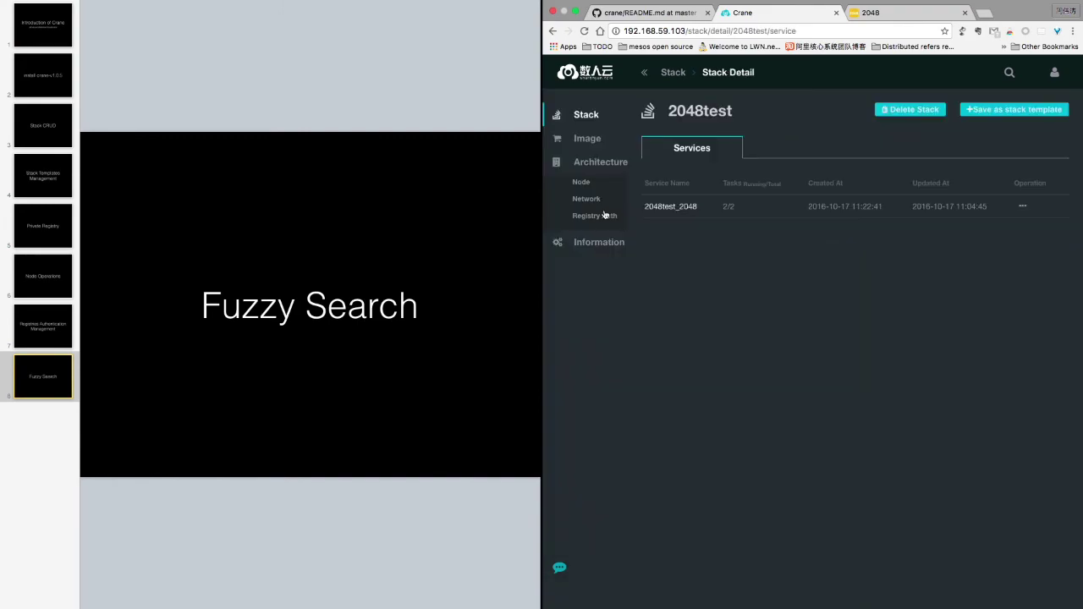
click(679, 208)
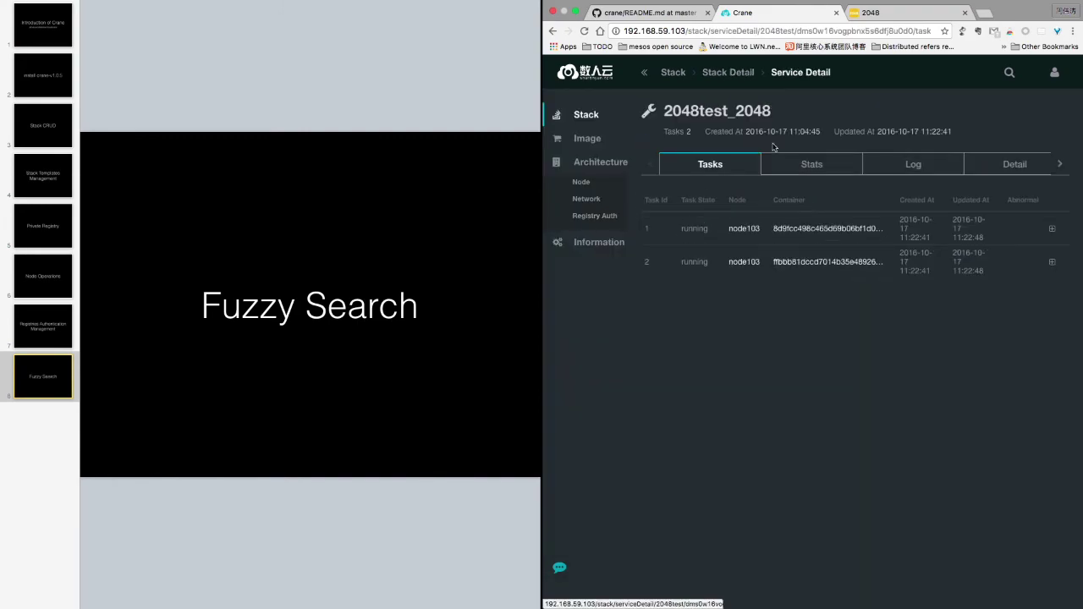
Fuzzy-search 'ingre' and open the ingress network showing subnet 10.255.0.0/16
click(1008, 73)
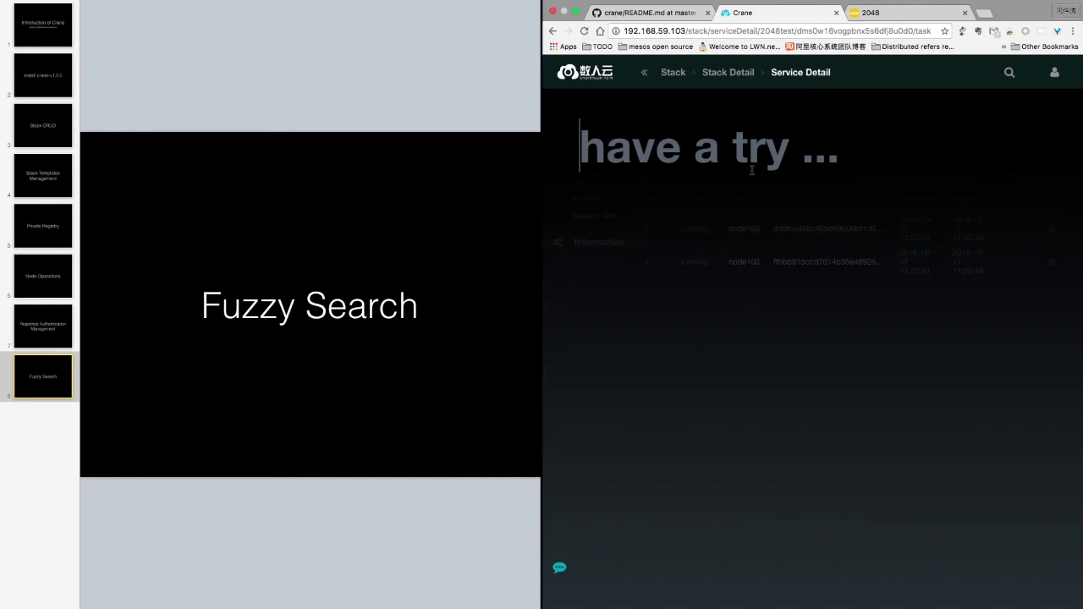
text(ingre)
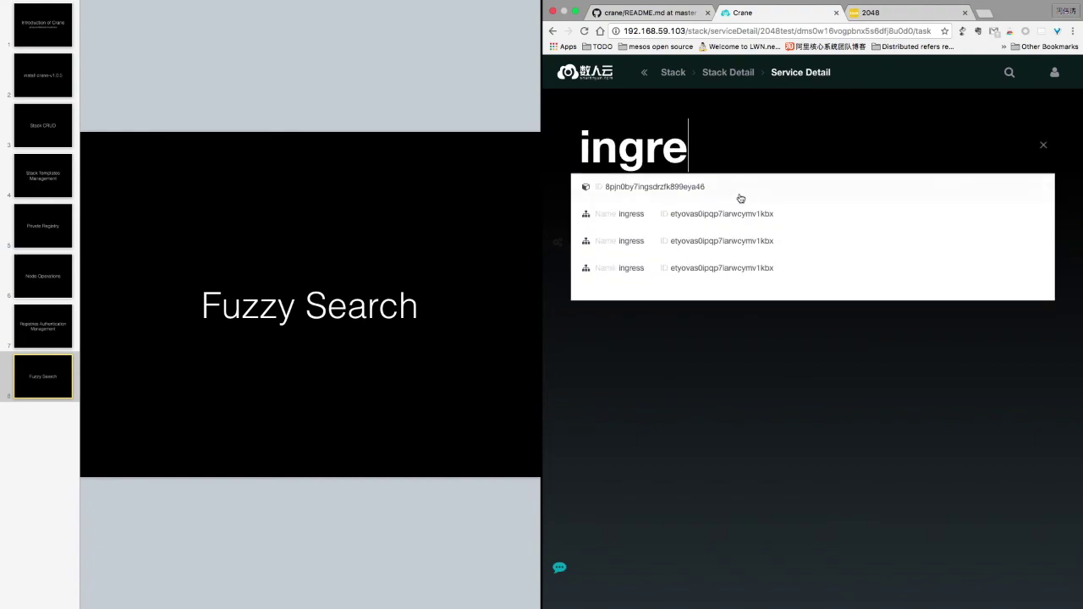
click(709, 255)
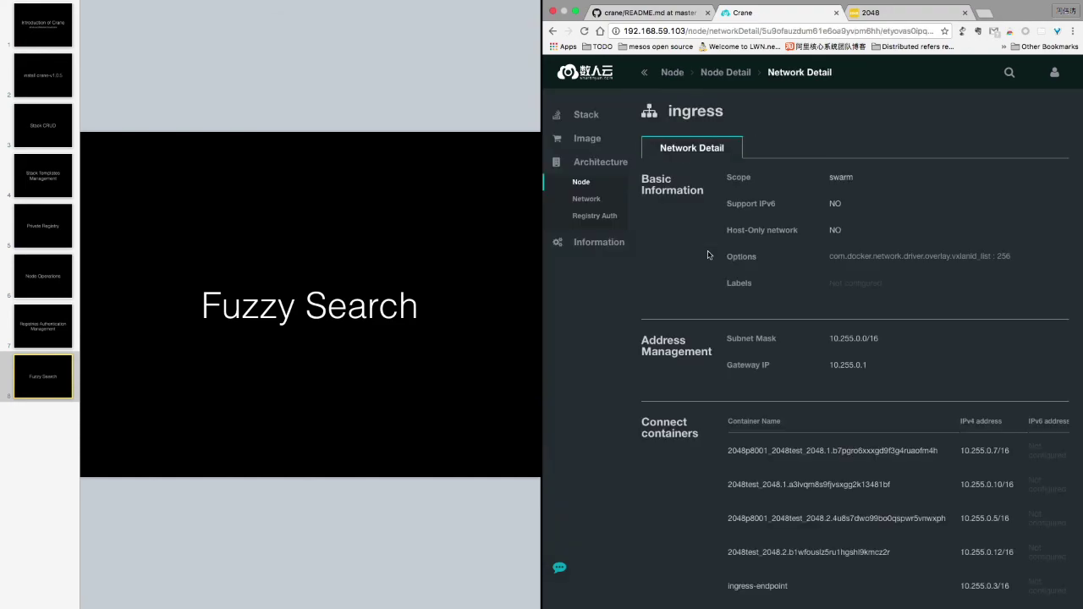
scroll(678, 279, down, 2)
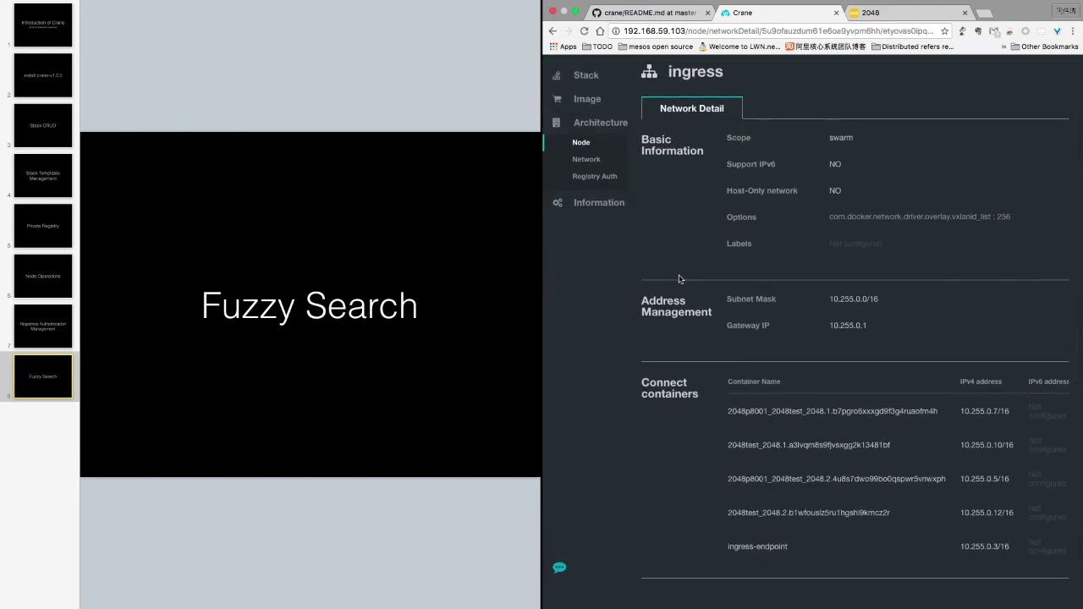
scroll(679, 279, up, 2)
scroll(842, 334, down, 2)
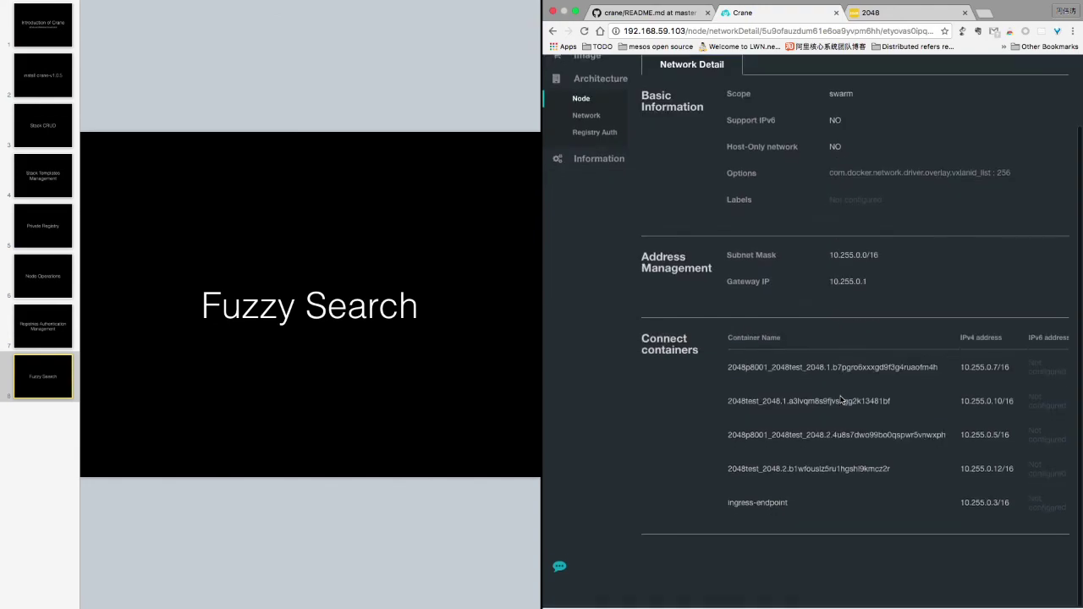
scroll(775, 384, up, 2)
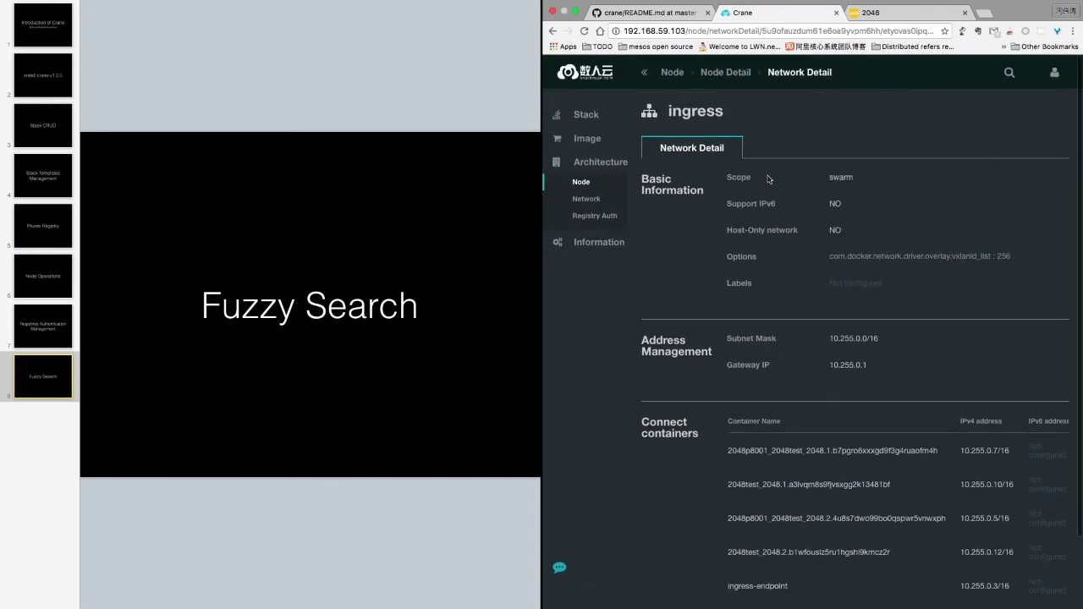
From the network list, fuzzy-search 'registry' and open the registryAuth service
click(585, 202)
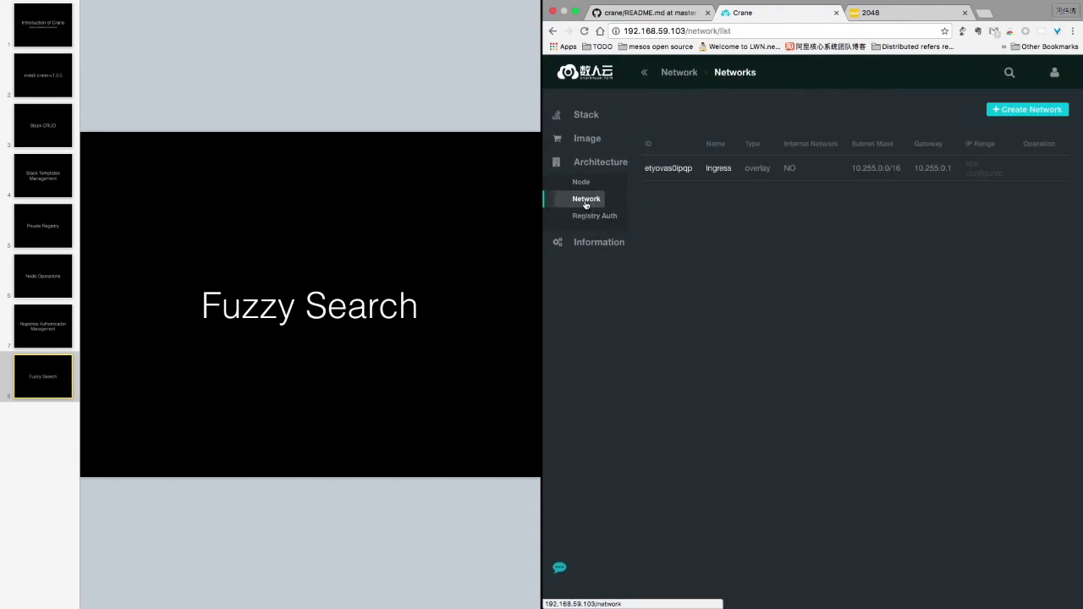
click(1007, 72)
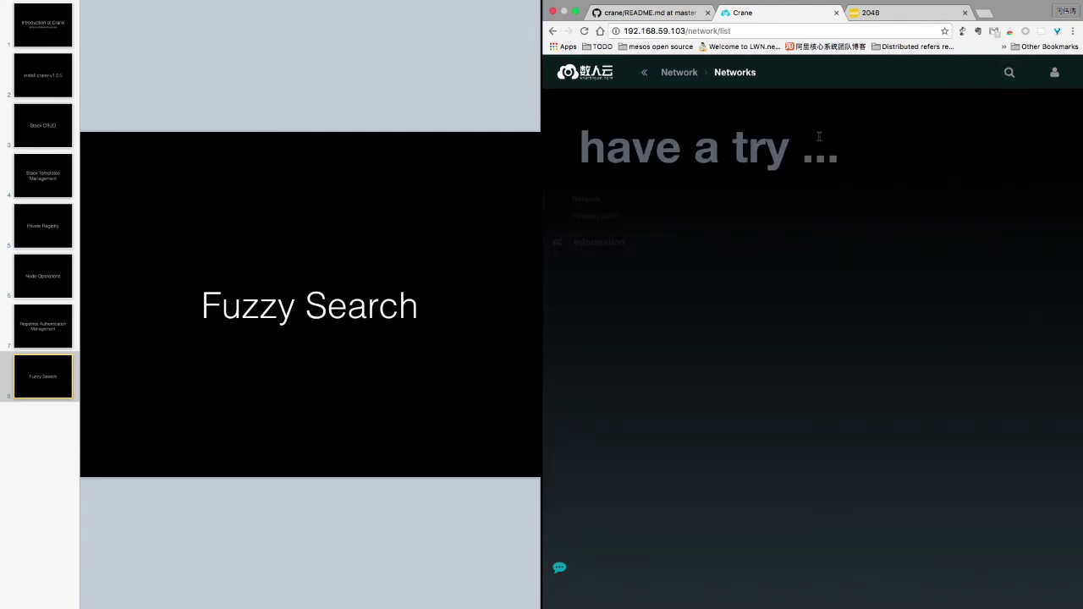
text(ing)
key(BackSpace)
key(BackSpace)
key(BackSpace)
text(a)
text(stry)
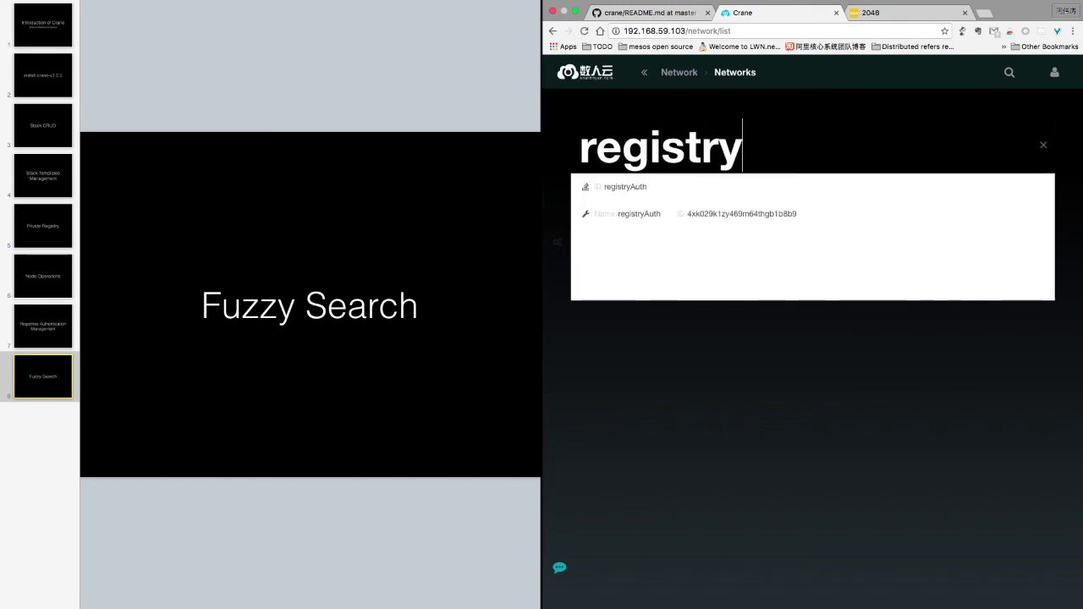
click(653, 215)
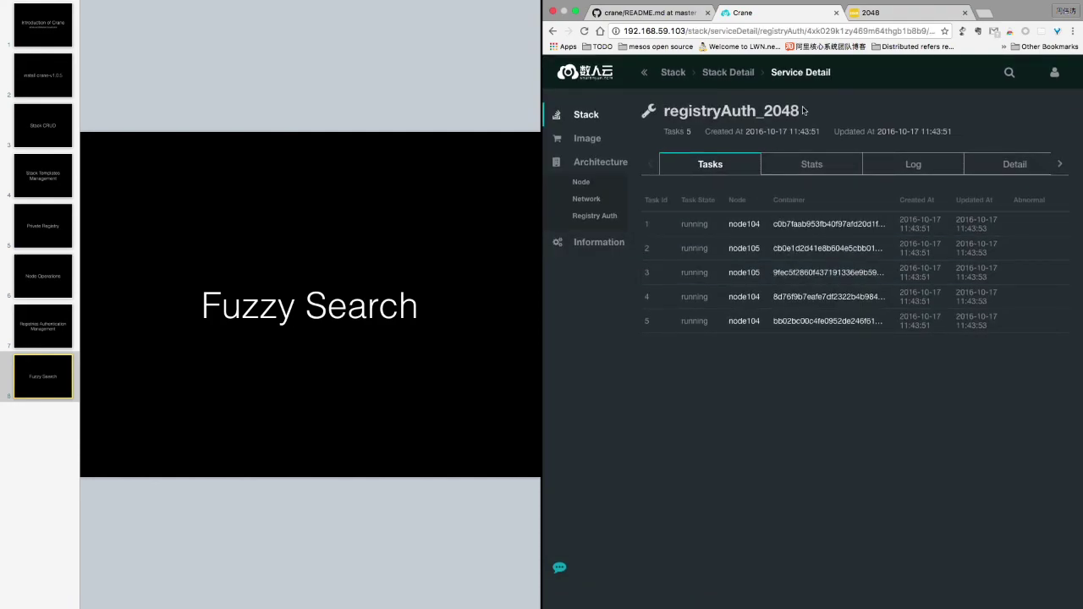
Fuzzy-search 'node104' and open that node's detail page
click(1010, 75)
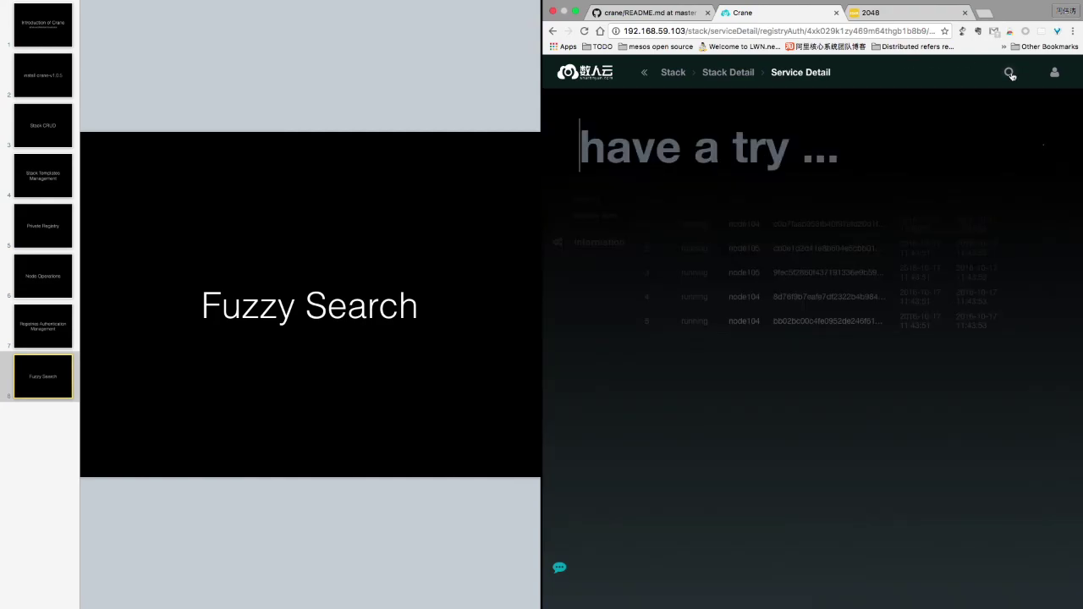
text(nod)
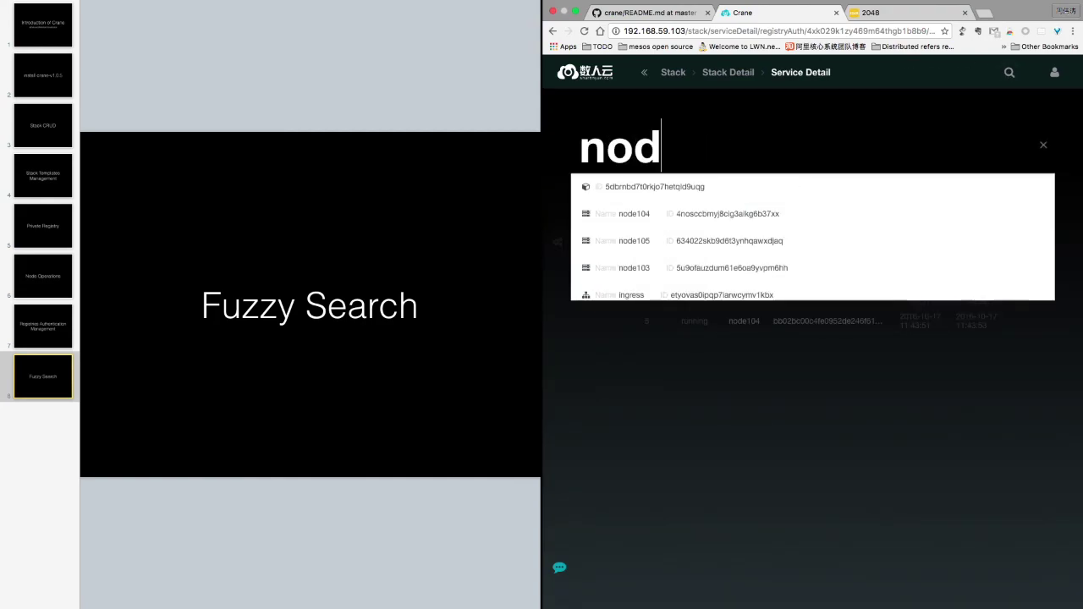
text(e104)
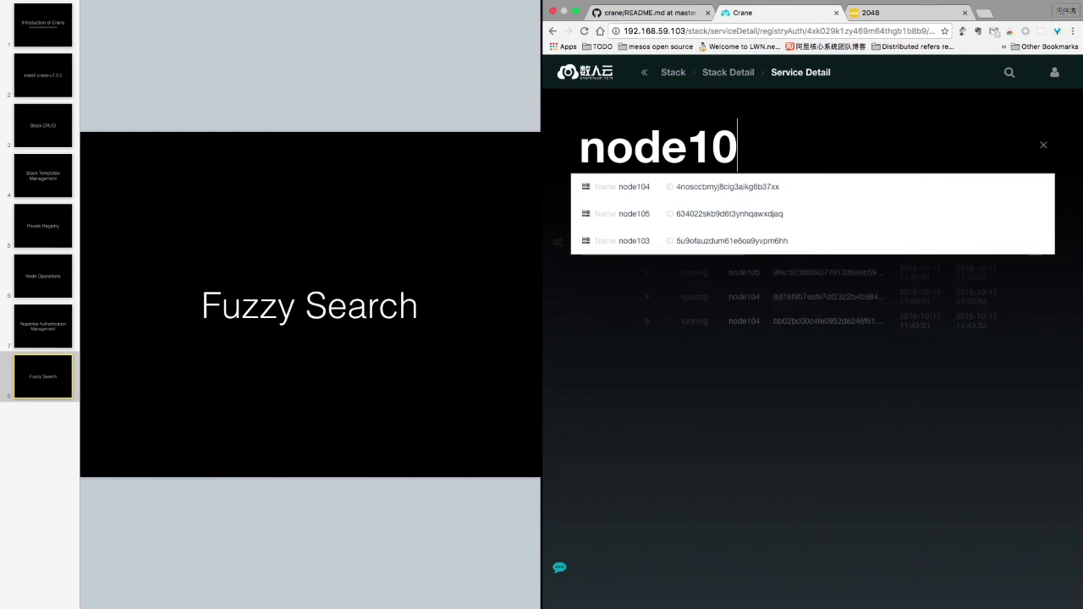
click(705, 191)
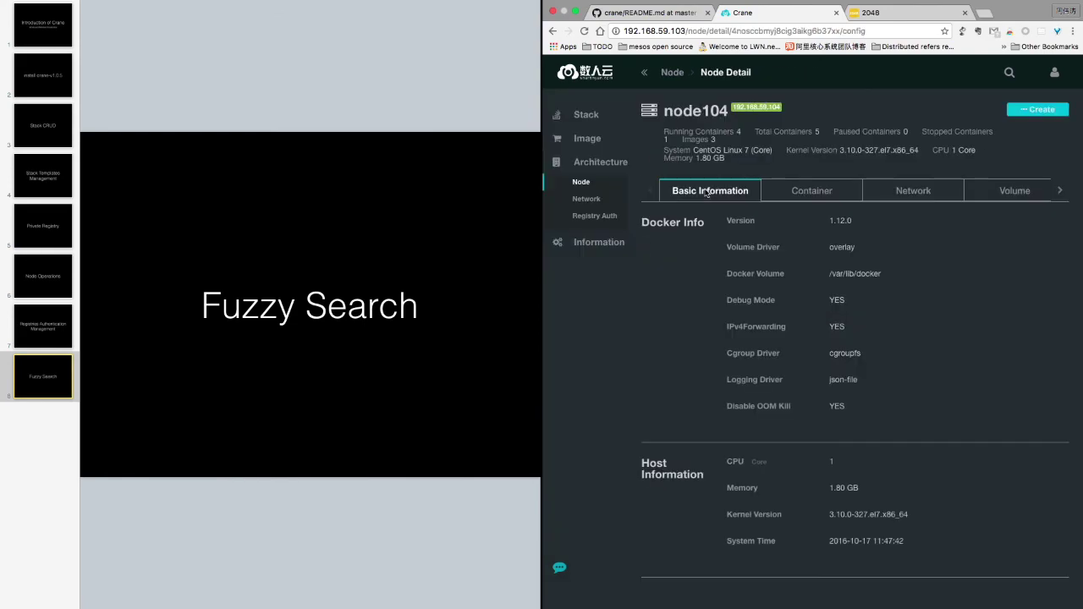
scroll(764, 345, down, 1)
scroll(764, 346, up, 1)
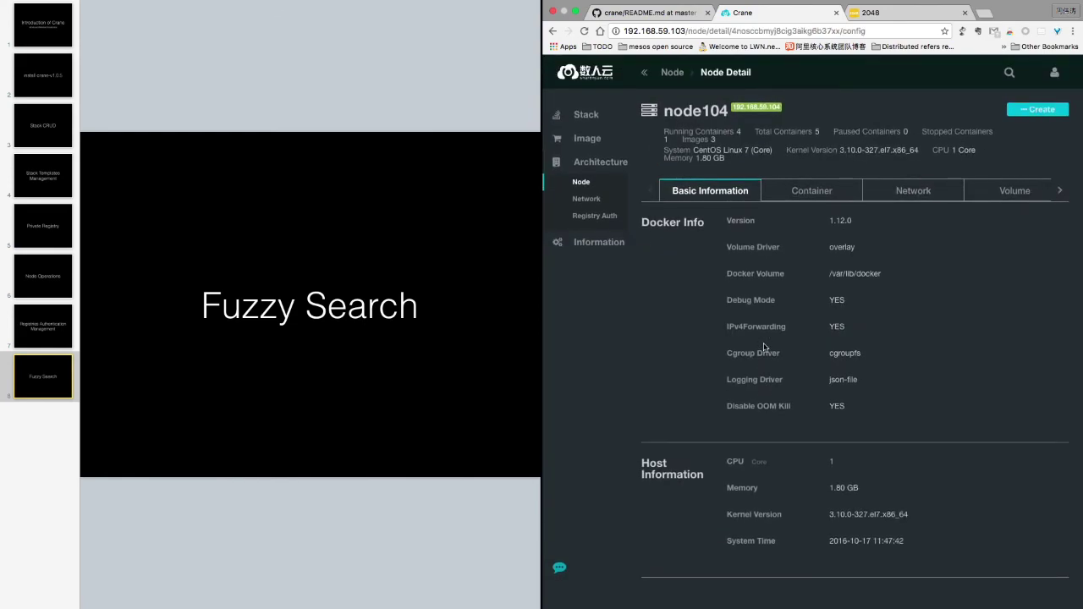